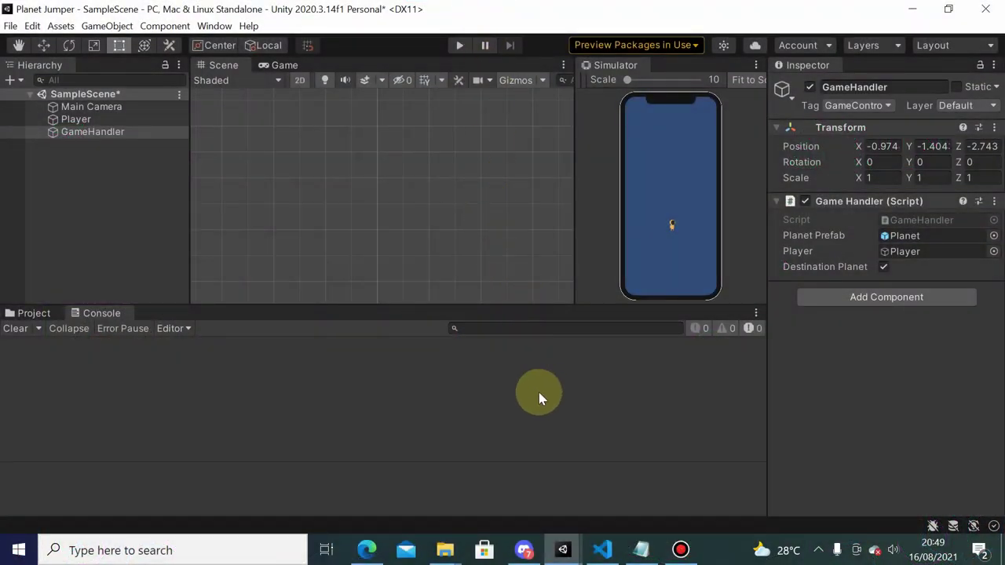
- Switch from the Unity editor to Visual Studio Code showing PlayerHandler.cs
left_click(569, 547)
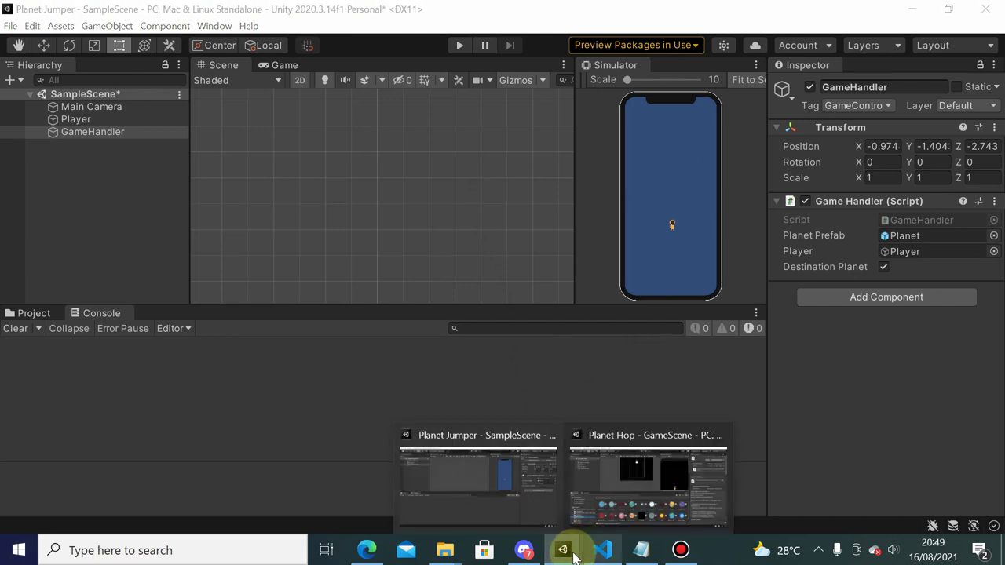
left_click(594, 549)
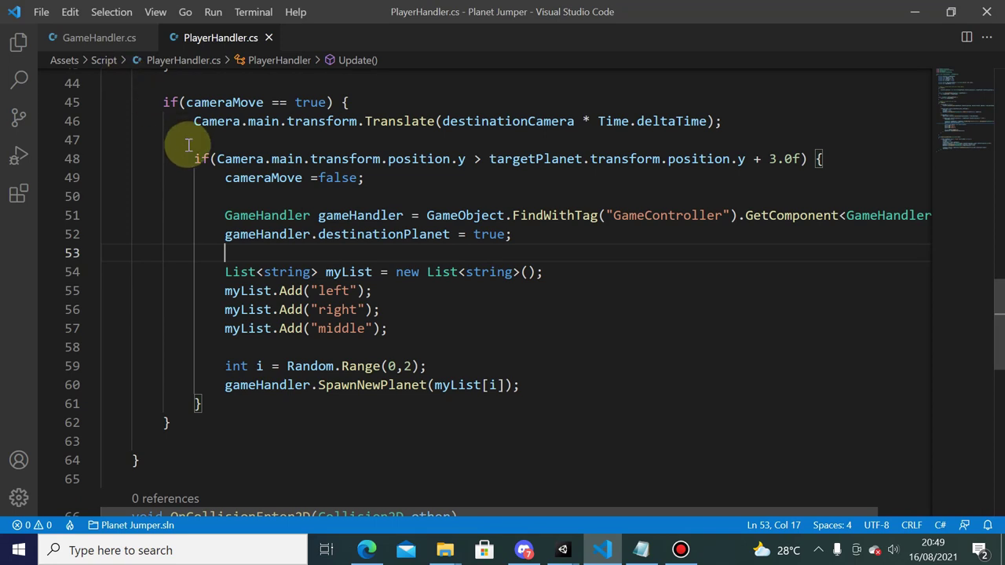
- Open GameHandler.cs and highlight the destinationPlanet declaration line
left_click(101, 37)
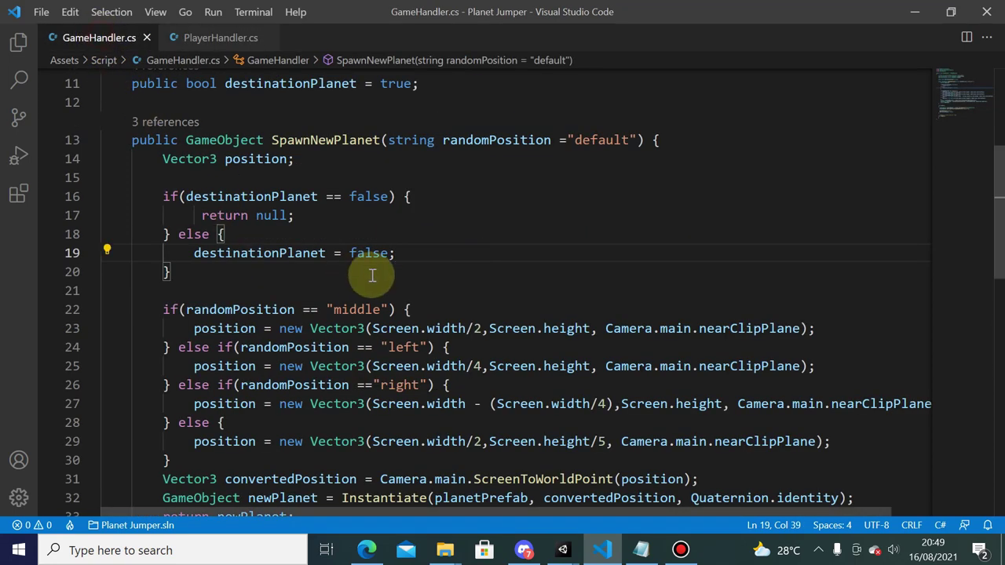
scroll(372, 274, "up", 3)
scroll(365, 265, "down", 1)
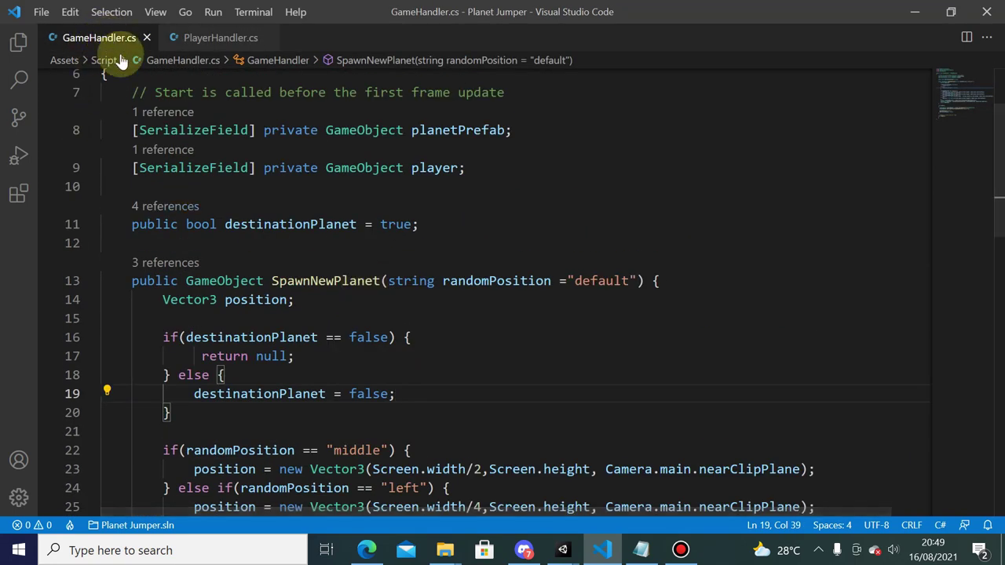
mouse_move(128, 224)
left_mouse_down()
mouse_move(470, 236)
mouse_move(471, 225)
left_mouse_up()
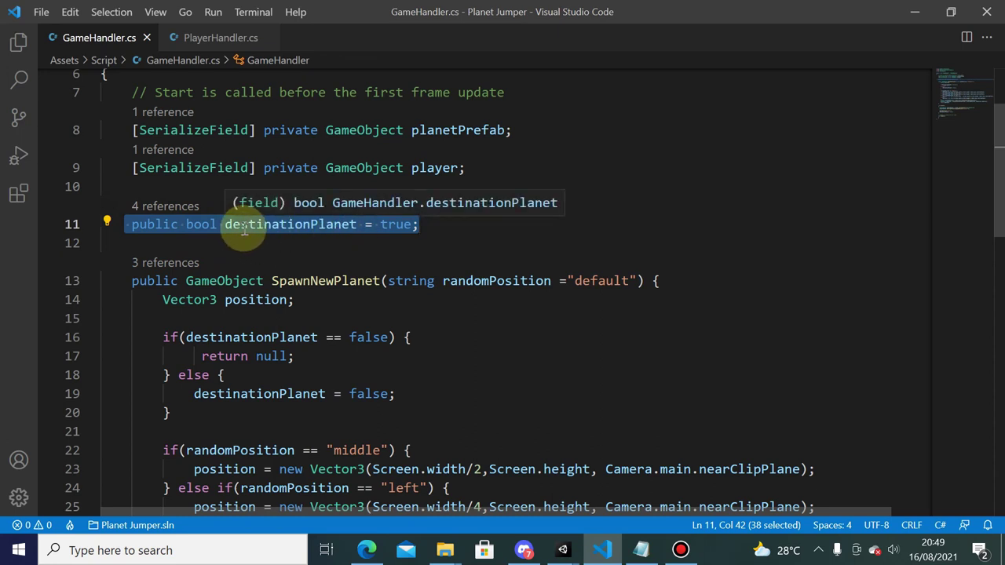
left_click(463, 237)
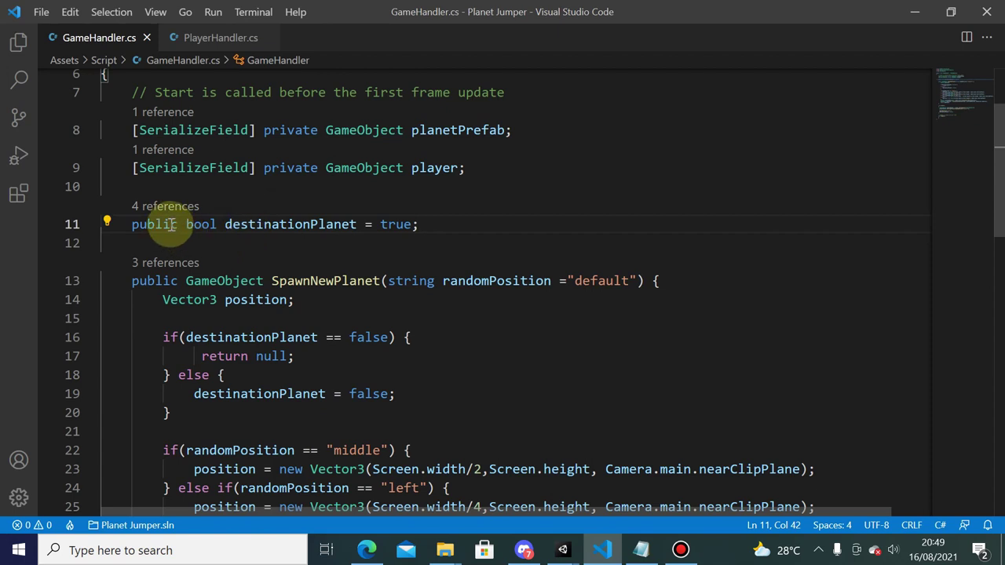
- Trace destinationPlanet's uses, SpawnNewPlanet's return null guard, and the Start method below
double_click(250, 224)
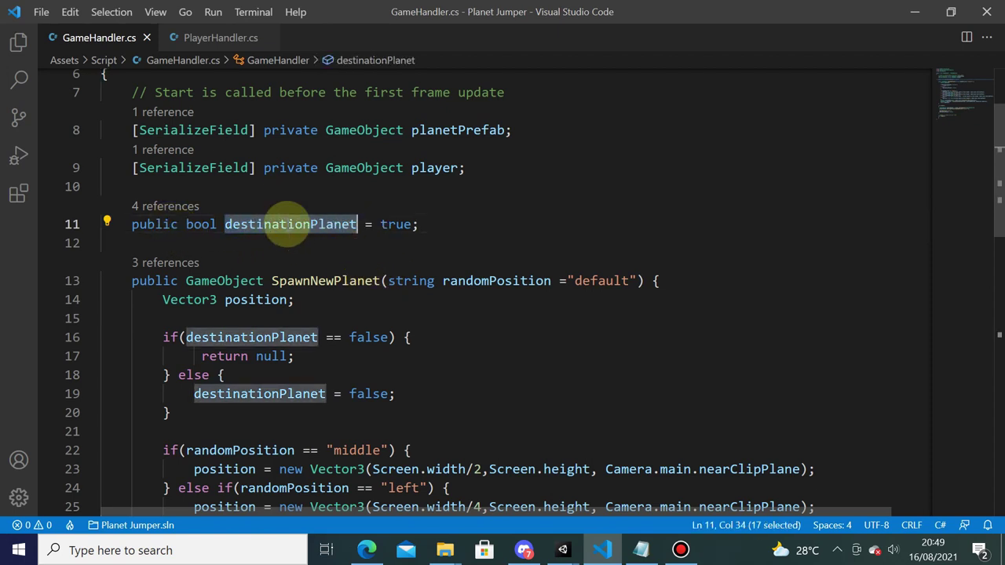
scroll(302, 312, "down", 1)
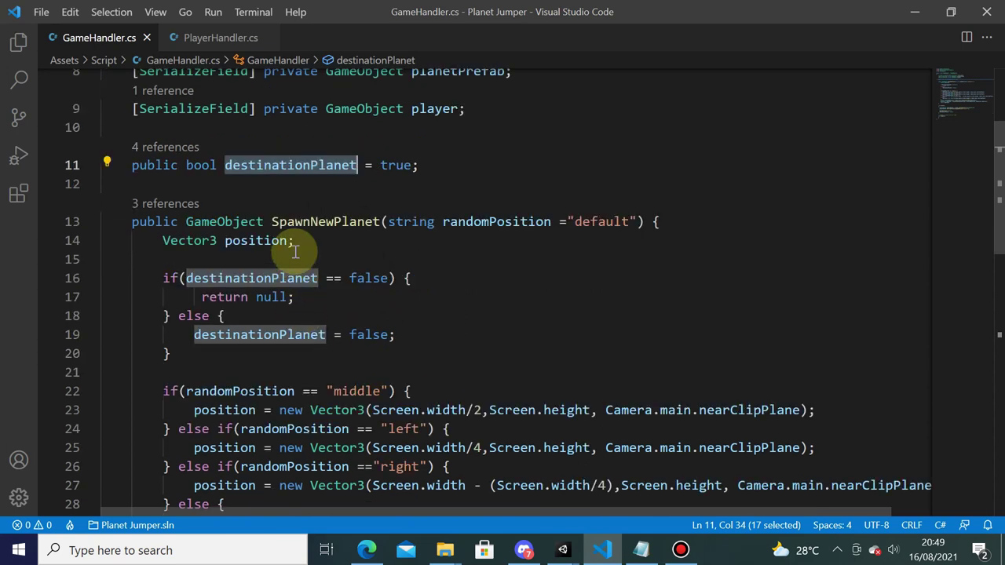
left_click_drag(272, 221, 379, 221)
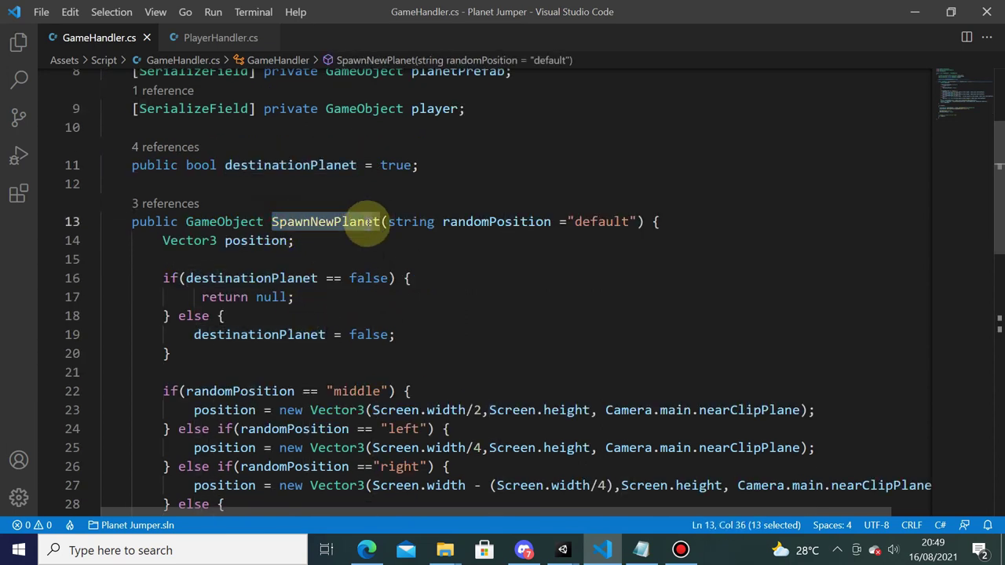
left_click_drag(195, 334, 409, 334)
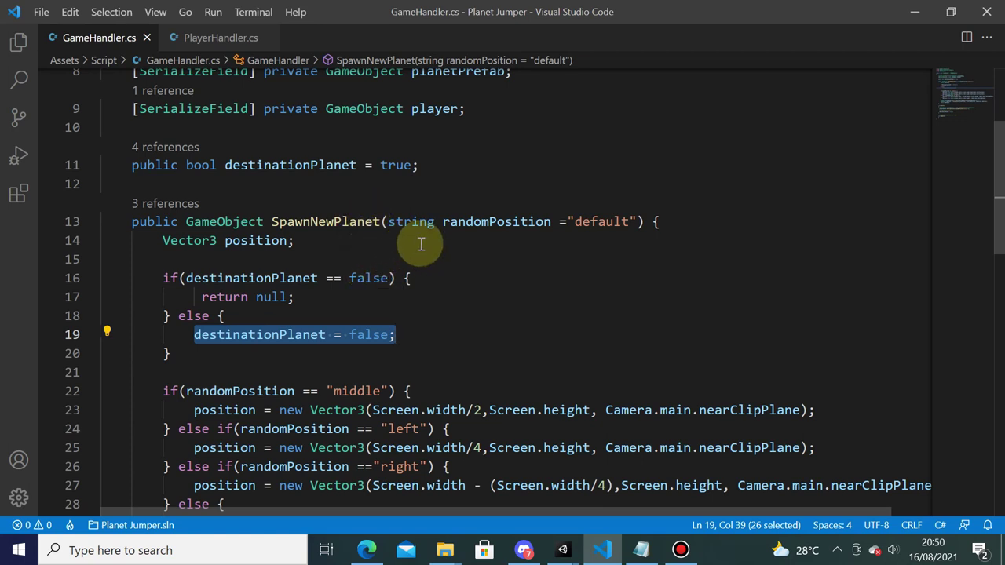
left_click_drag(201, 297, 295, 296)
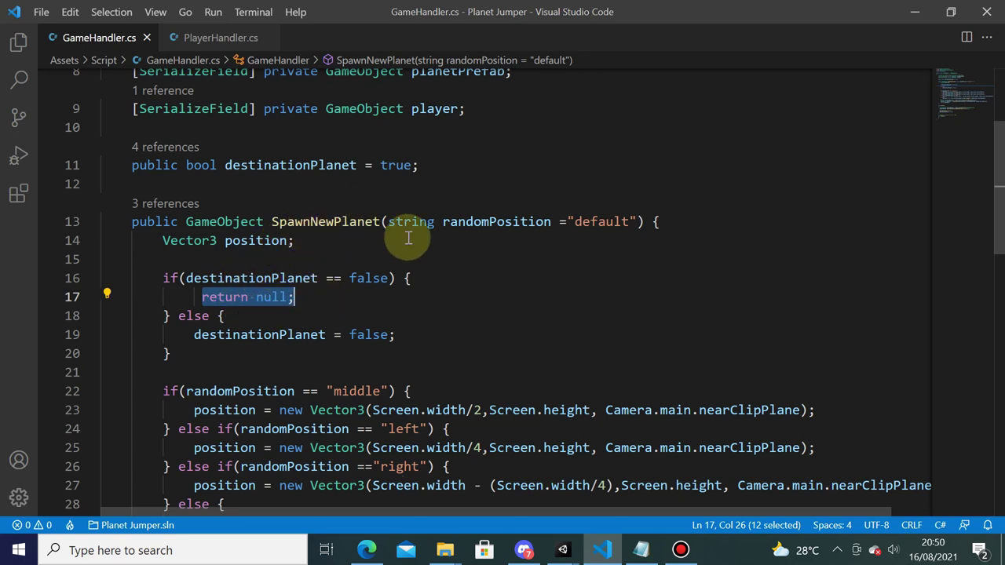
scroll(425, 253, "down", 2)
scroll(425, 253, "down", 2)
scroll(424, 254, "down", 2)
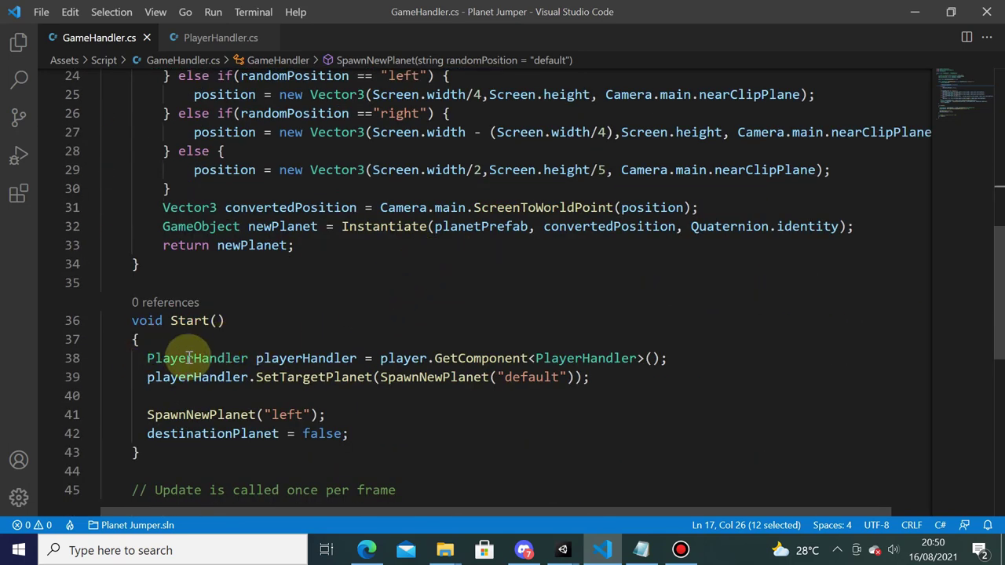
- Delete 'destinationPlanet = false;' from GameHandler's Start and save the script
left_click_drag(369, 432, 149, 432)
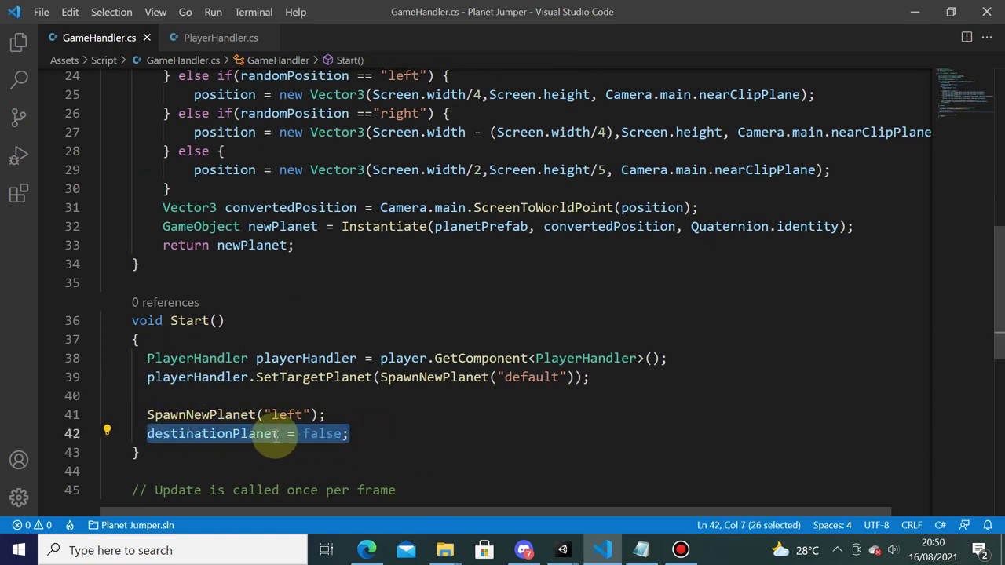
key("BackSpace")
key("BackSpace")
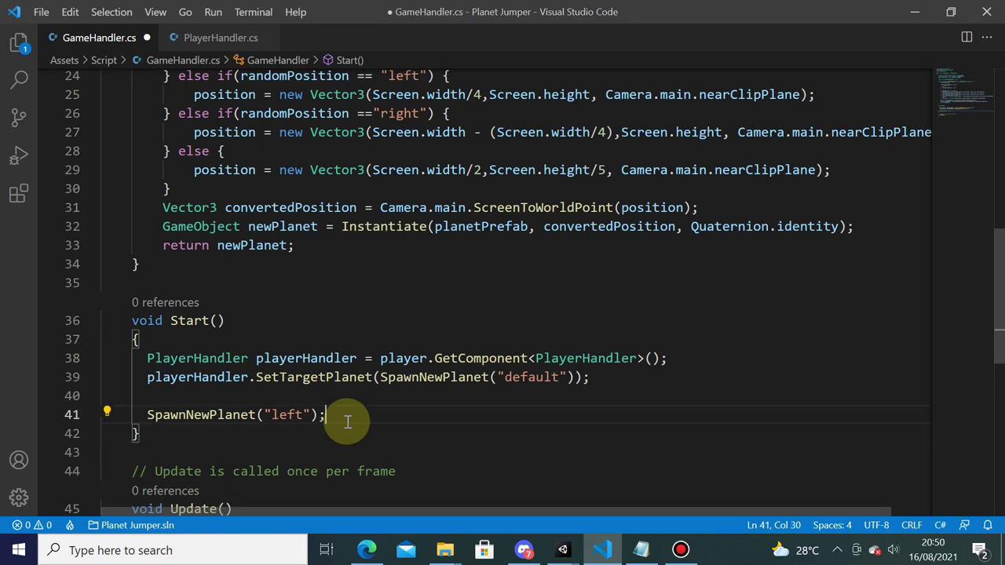
mouse_move(437, 363)
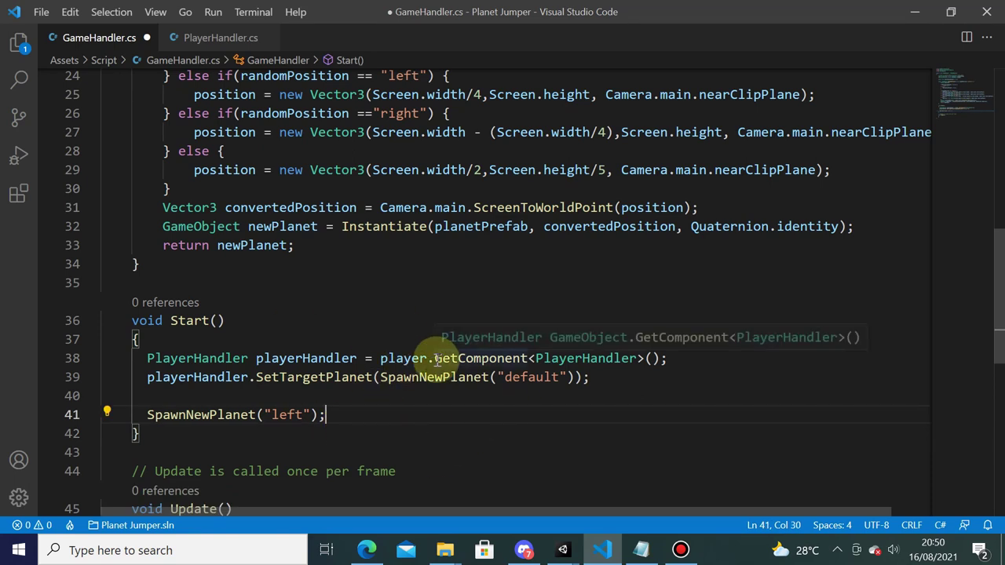
key("ctrl+s")
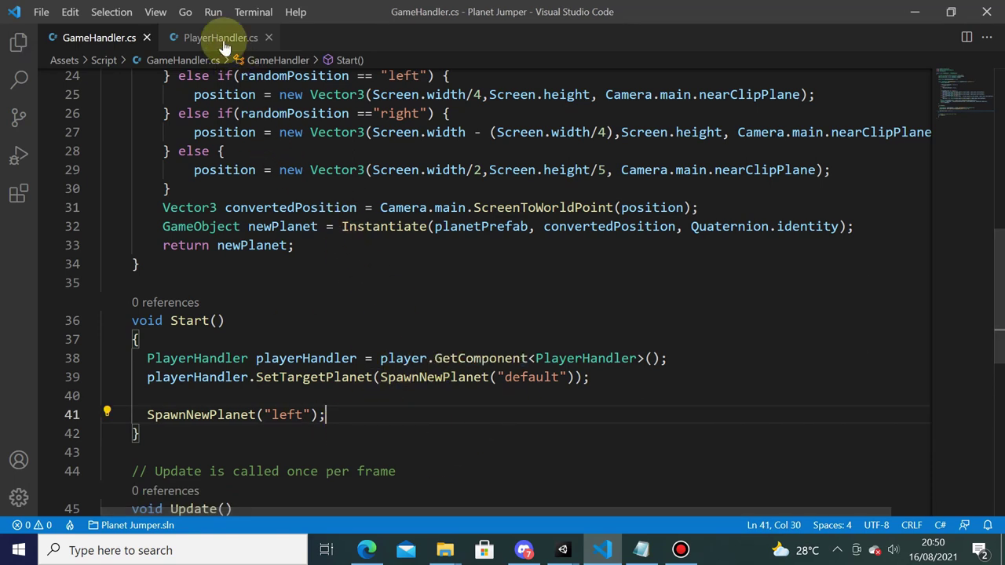
left_click(224, 39)
left_click(110, 39)
scroll(383, 273, "up", 4)
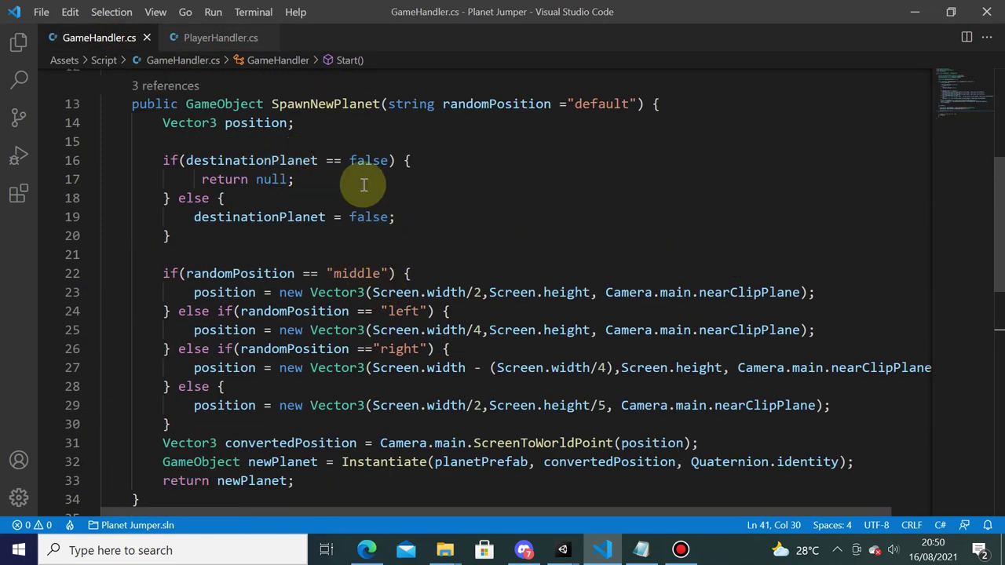
scroll(357, 239, "up", 1)
- In PlayerHandler.cs, inspect the camera height check and the gameHandler.destinationPlanet usage
left_click(219, 38)
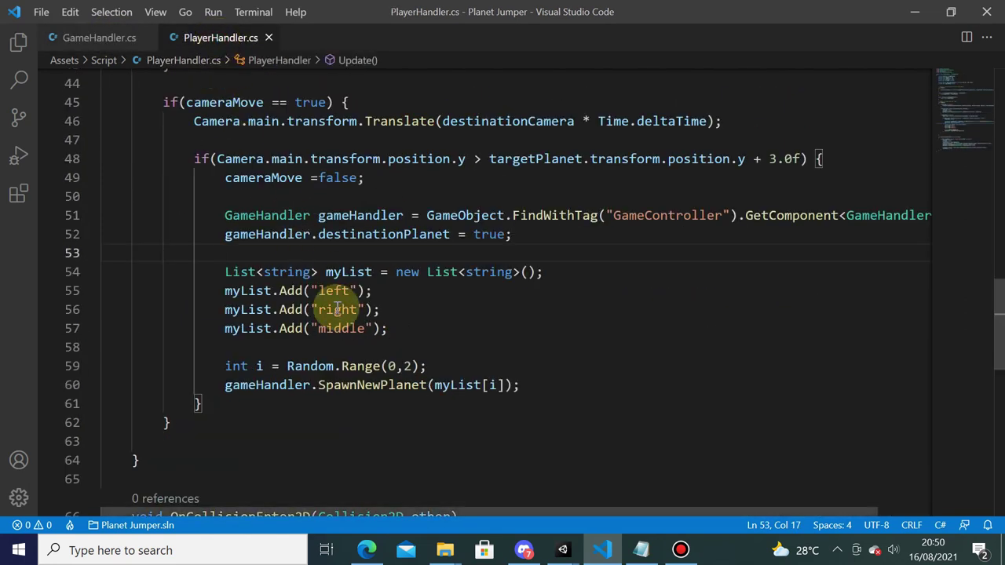
scroll(233, 134, "up", 1)
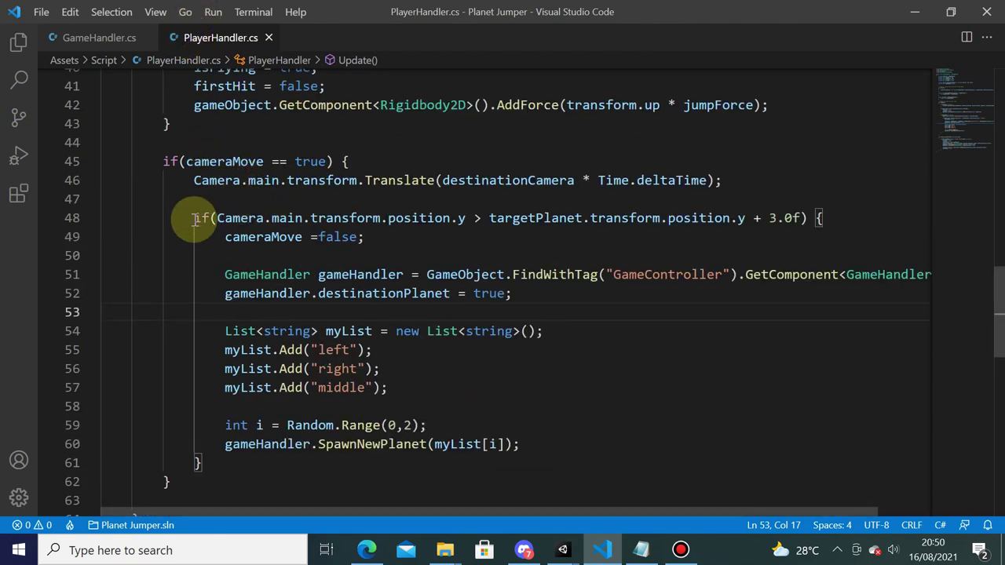
left_click_drag(187, 218, 240, 218)
left_click_drag(303, 219, 392, 238)
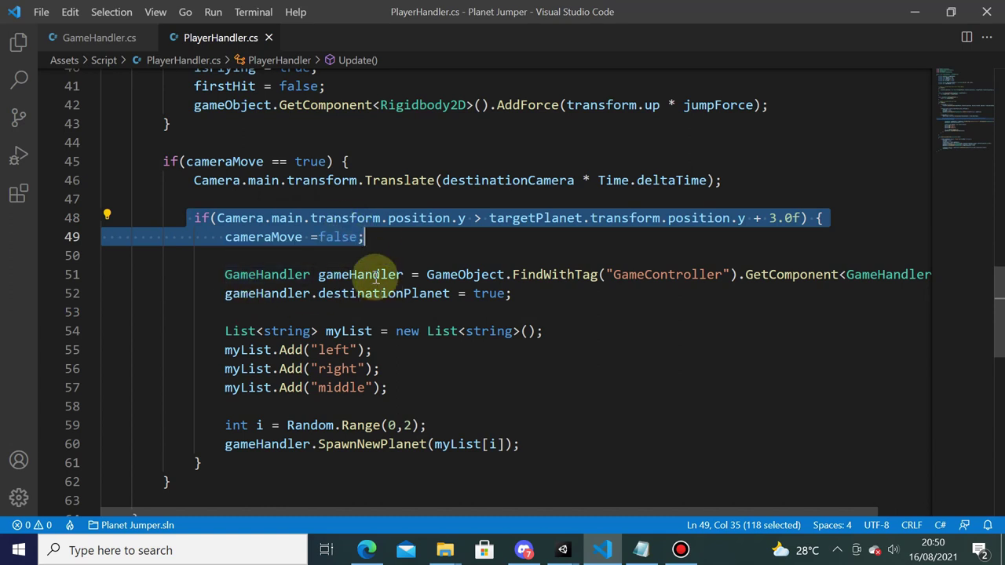
double_click(362, 274)
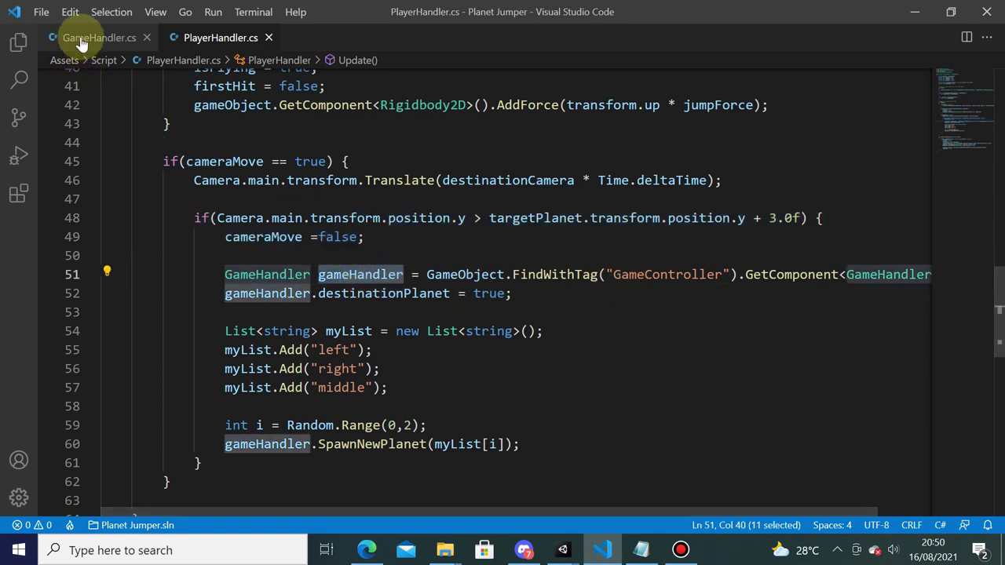
double_click(343, 293)
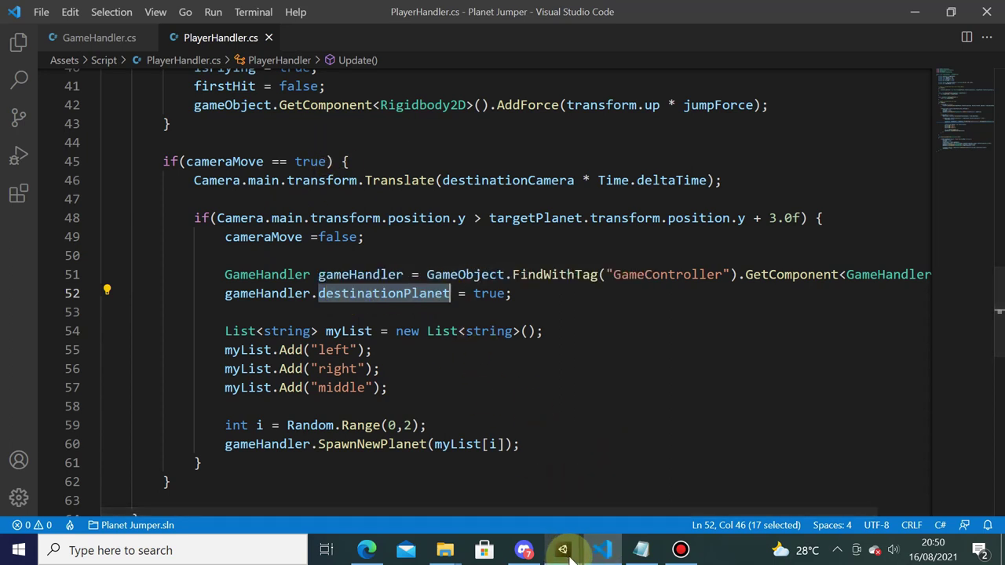
- Return to Unity and show the project assets with the planets pack folder collapsed
mouse_move(565, 549)
left_click(495, 478)
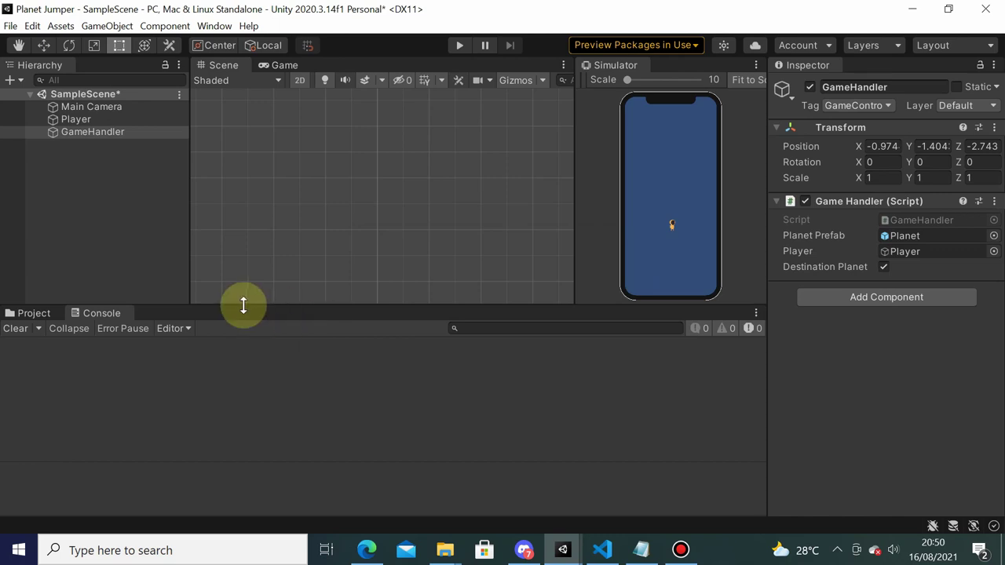
left_click(36, 314)
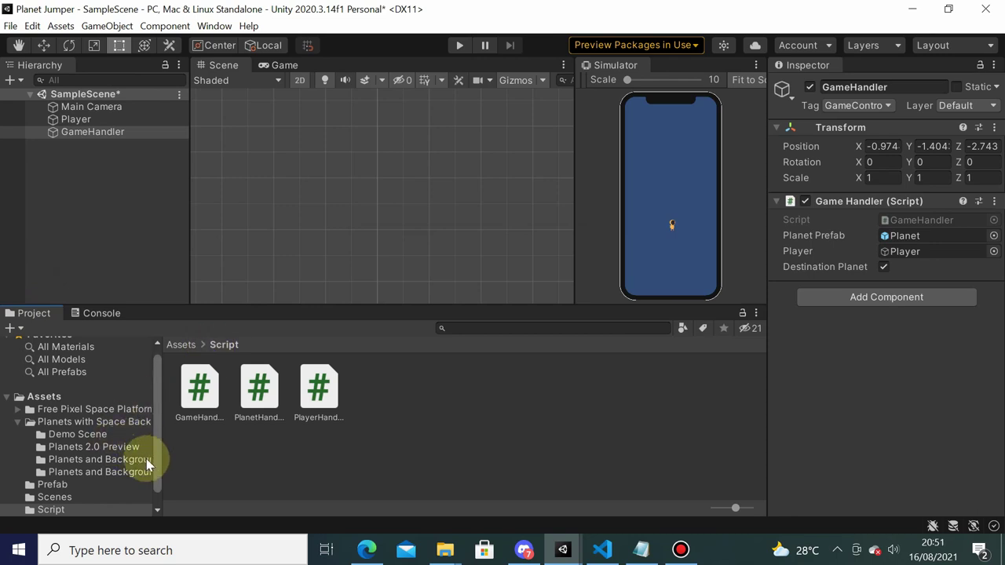
left_click(19, 423)
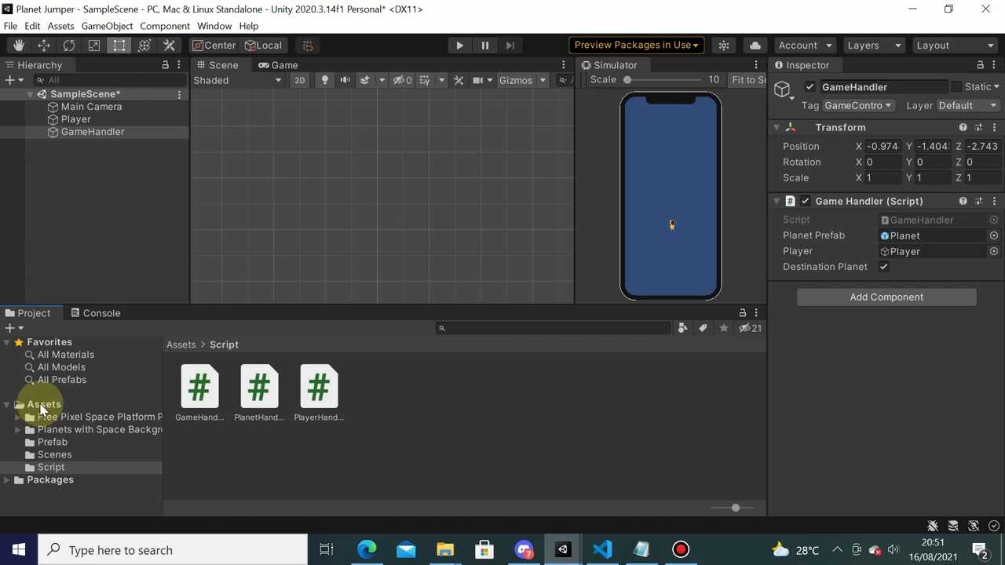
- Select the top-level Assets folder and bring up its context menu in the Project window
right_click(43, 406)
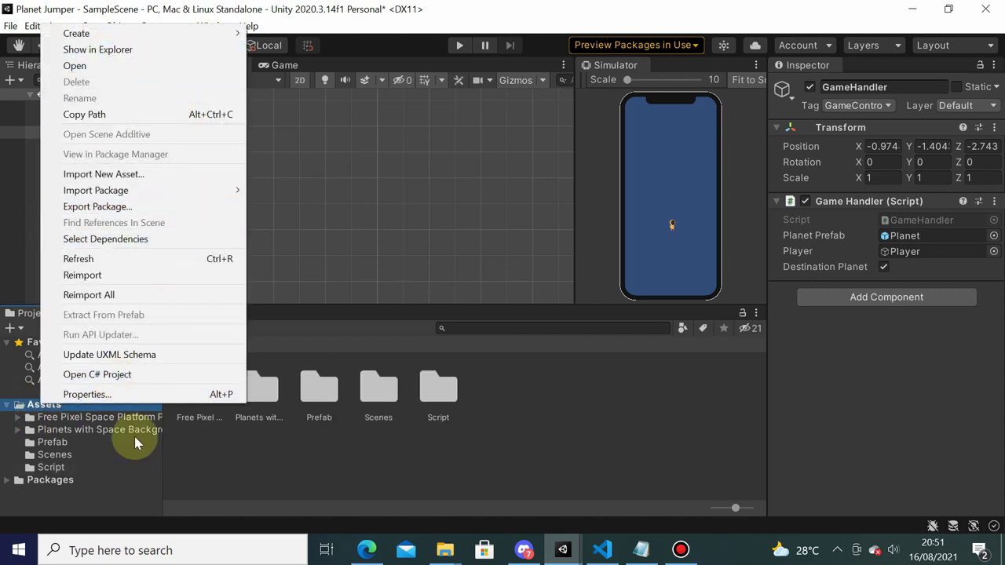
left_click(113, 485)
left_click(55, 406)
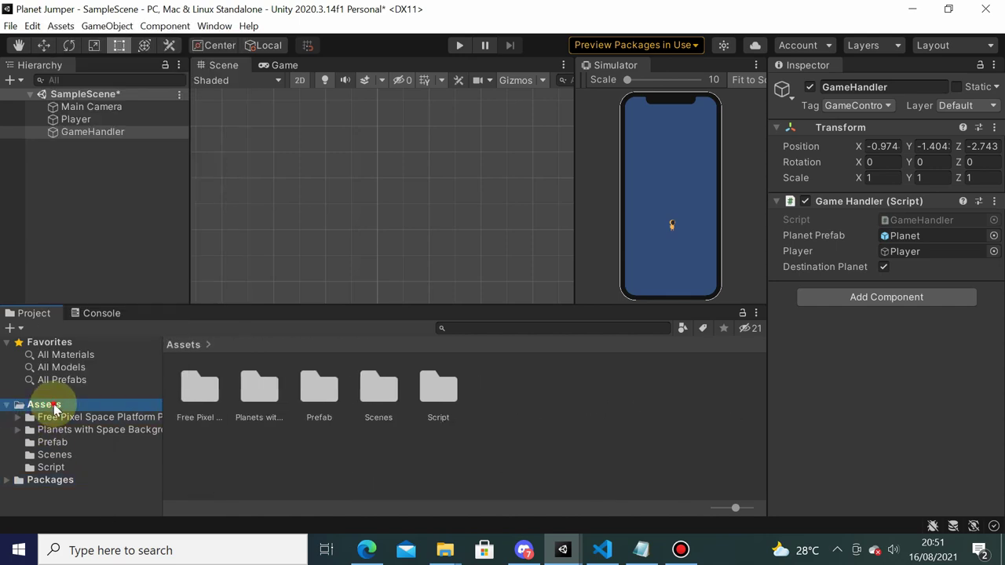
right_click(56, 407)
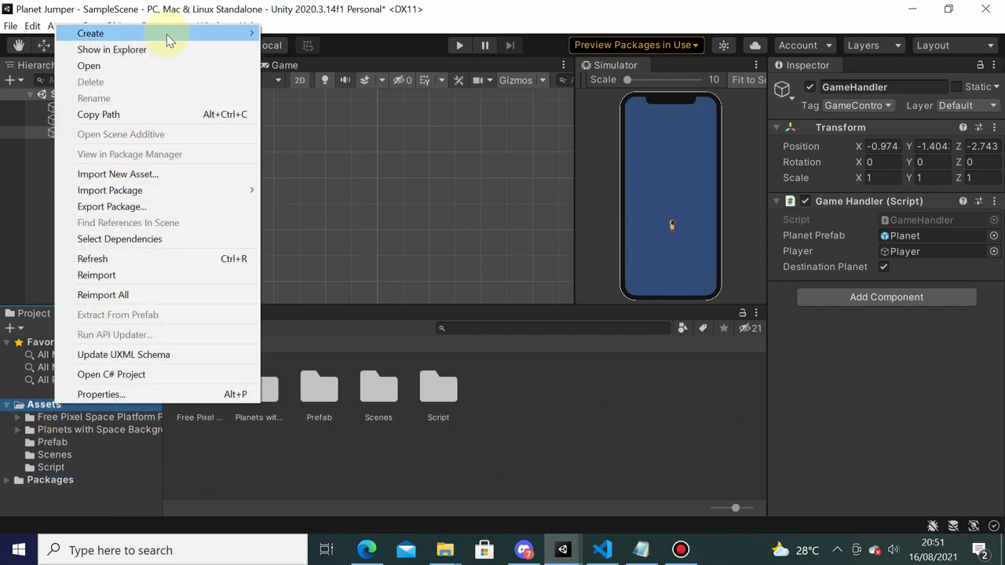
- In File Explorer's Assets folder, create a new folder named Resources
left_click(168, 49)
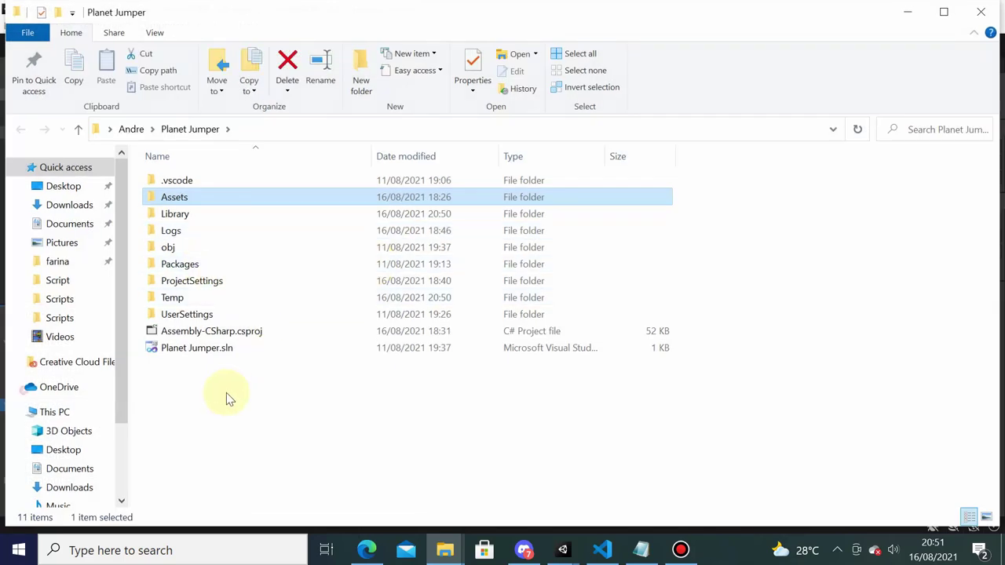
double_click(186, 198)
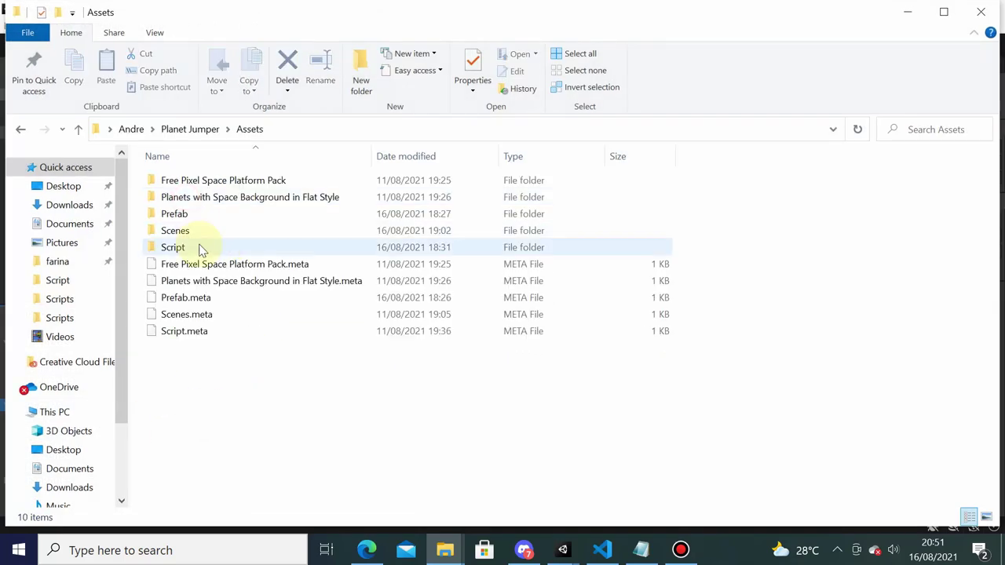
right_click(220, 386)
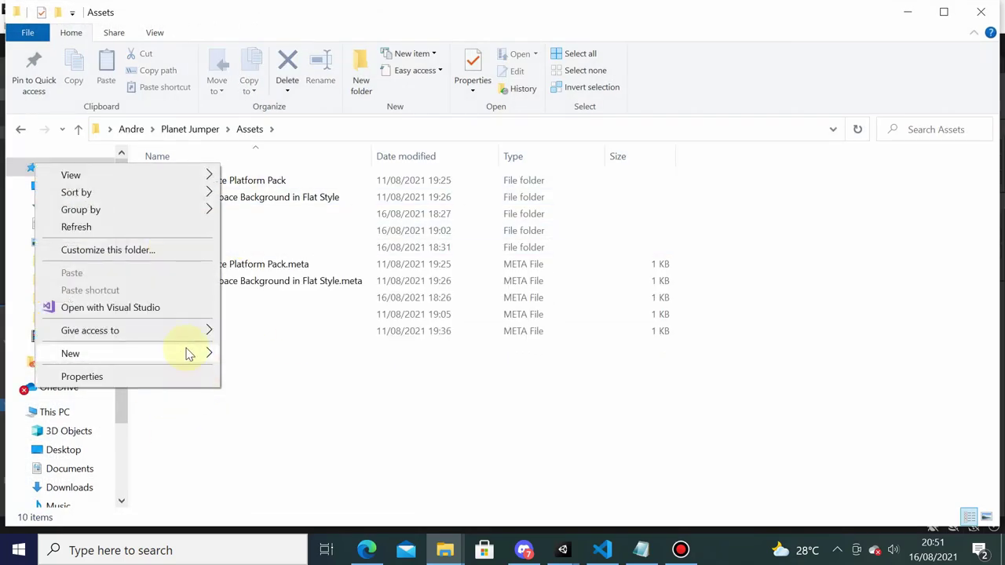
mouse_move(188, 353)
left_click(312, 357)
type("Resources")
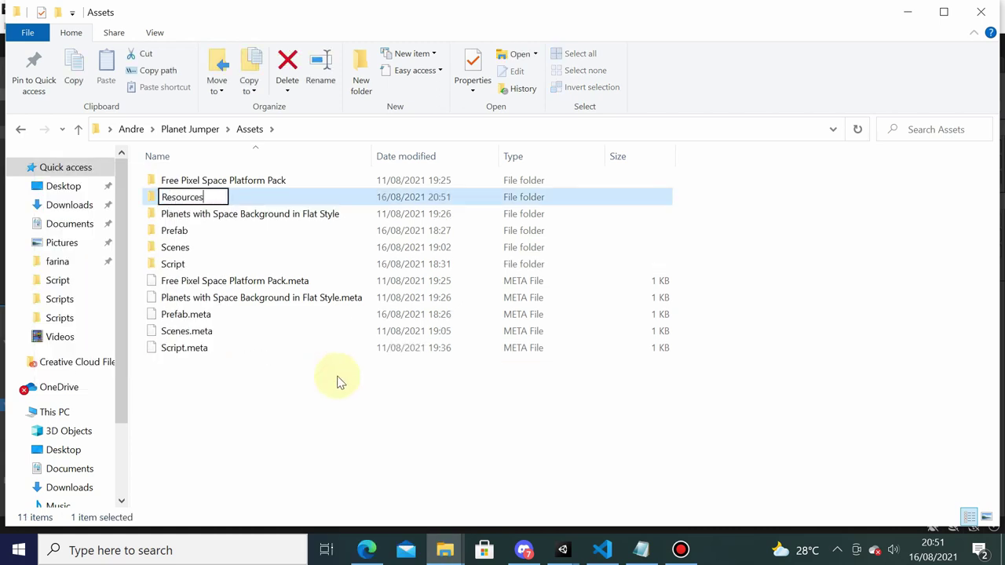
key("Return")
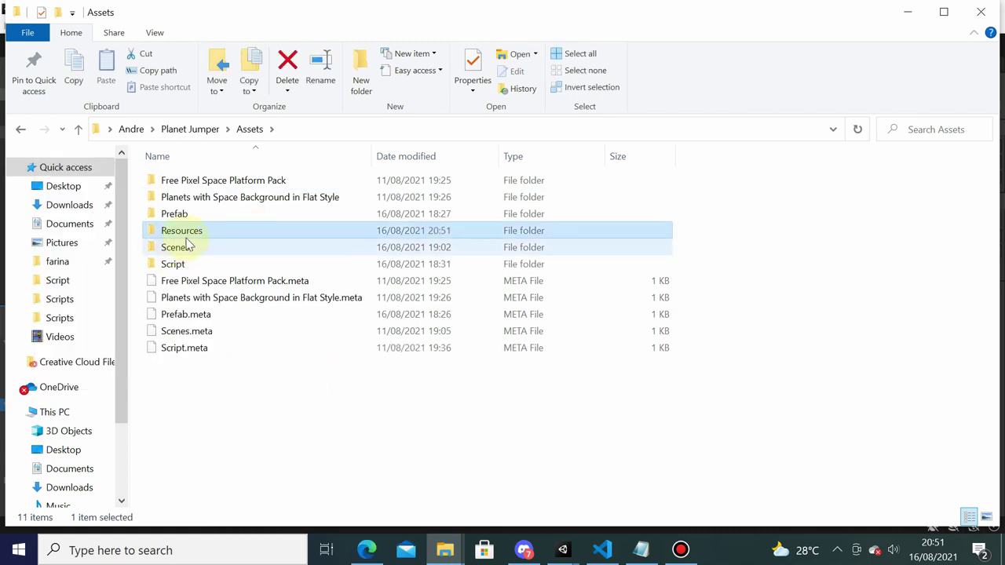
key("alt+Tab")
- Check that Resources now appears in Unity's Project window, then return to File Explorer
right_click(301, 446)
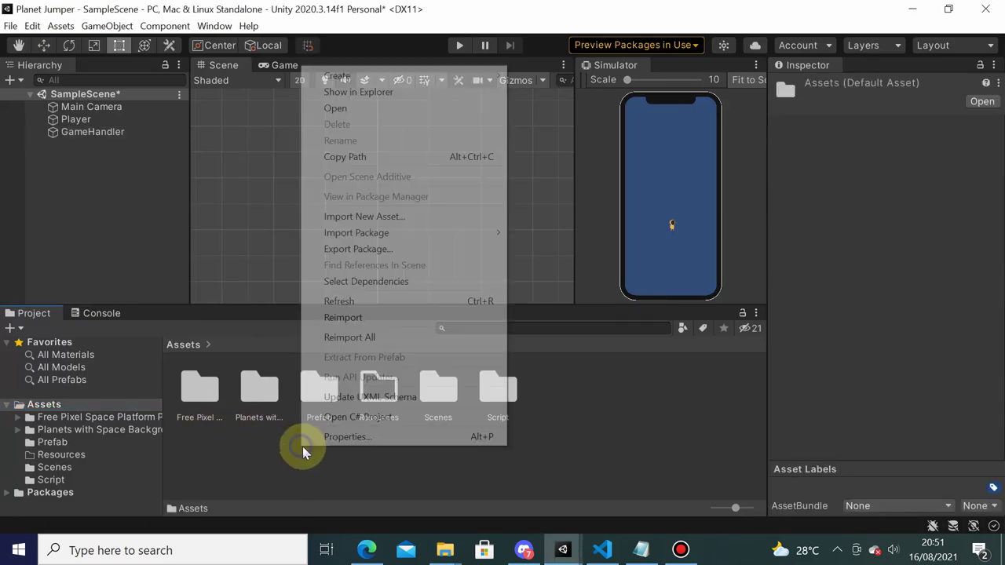
mouse_move(369, 77)
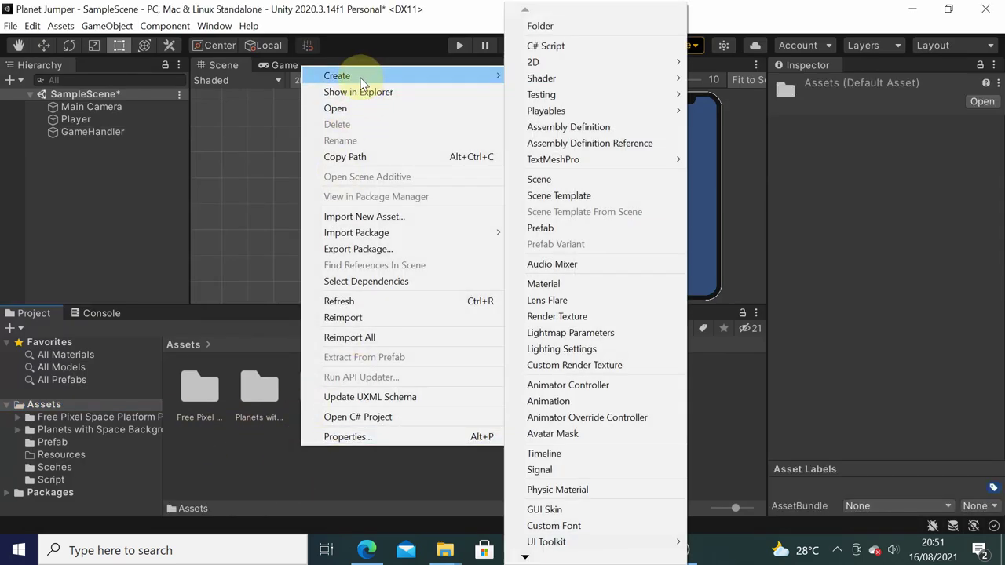
key("alt+Tab")
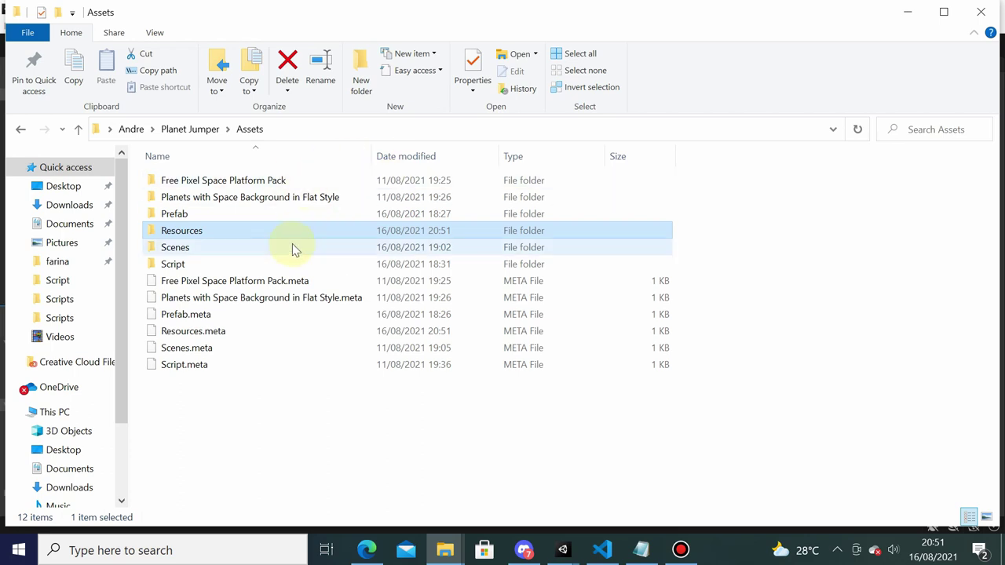
- In Planets and Background, select the blue, cyan, Dark, earth-like, Ice, Lava and Orange planet PNGs
double_click(225, 202)
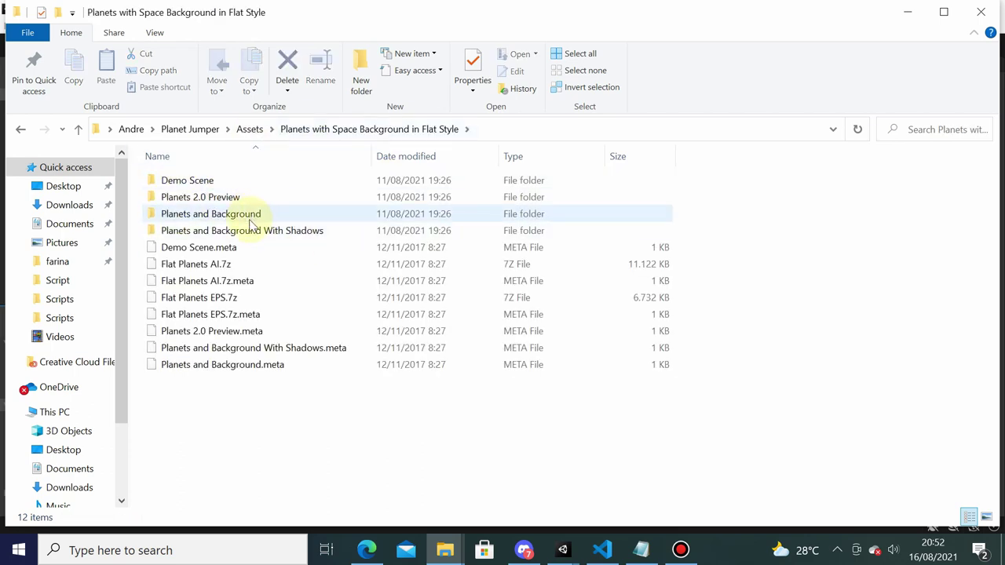
double_click(259, 219)
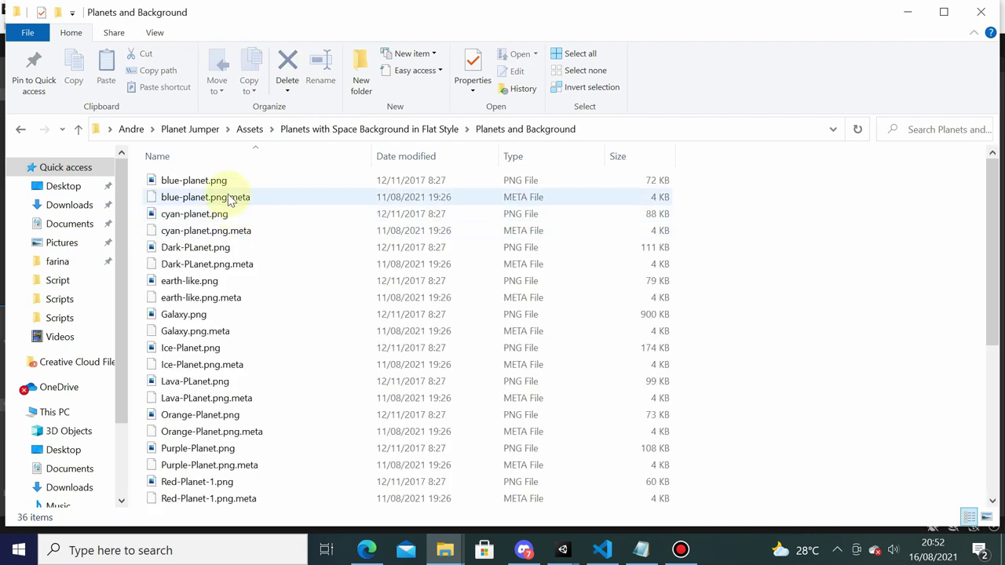
left_click(222, 180)
left_click(244, 214, "ctrl")
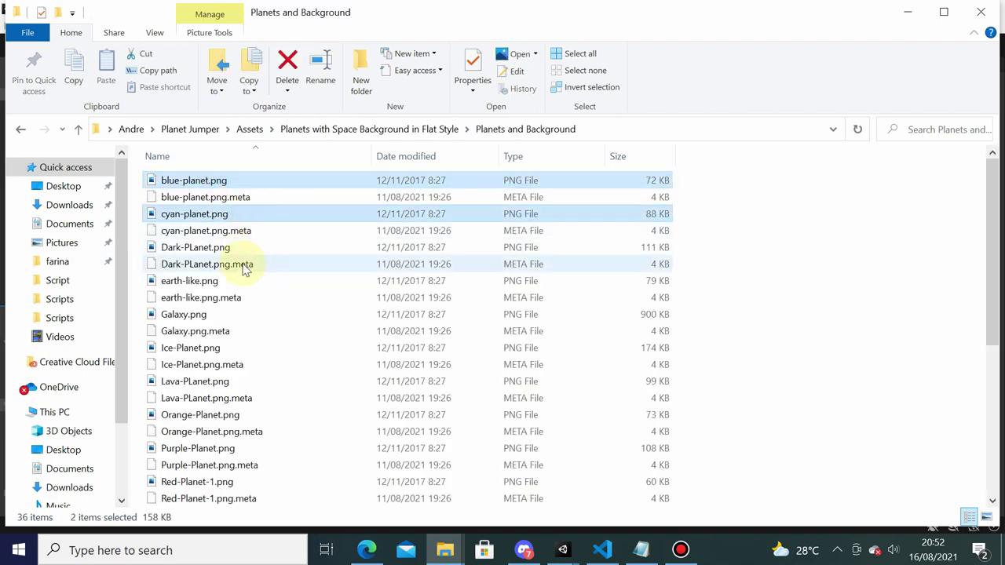
left_click(244, 247, "ctrl")
left_click(242, 281, "ctrl")
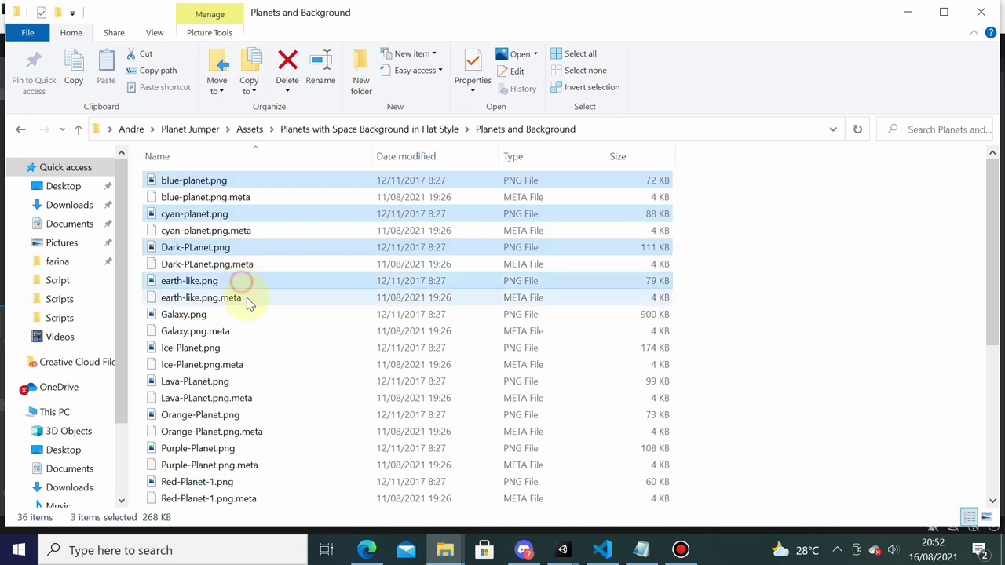
left_click(232, 315, "ctrl")
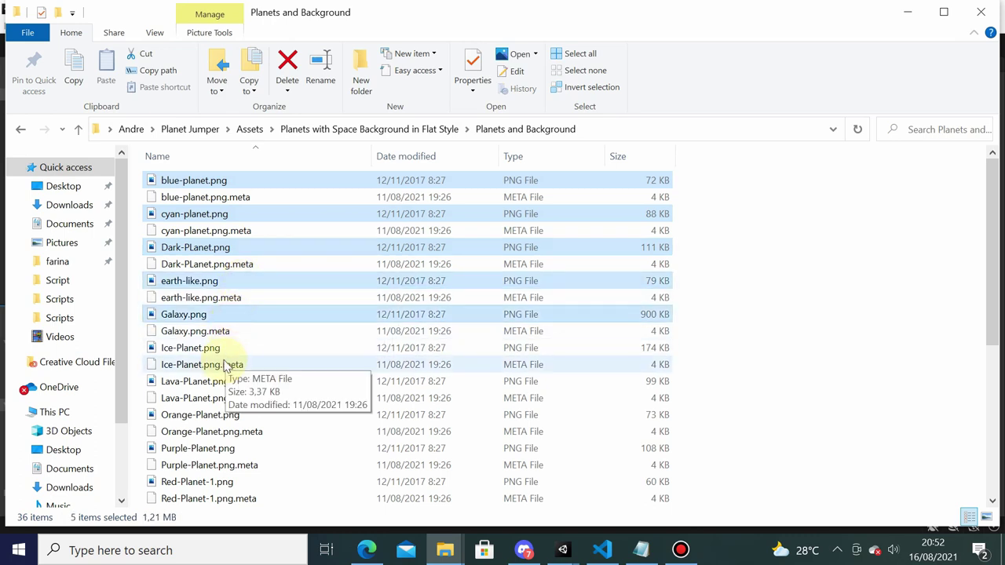
left_click(222, 349, "ctrl")
left_click(227, 382, "ctrl")
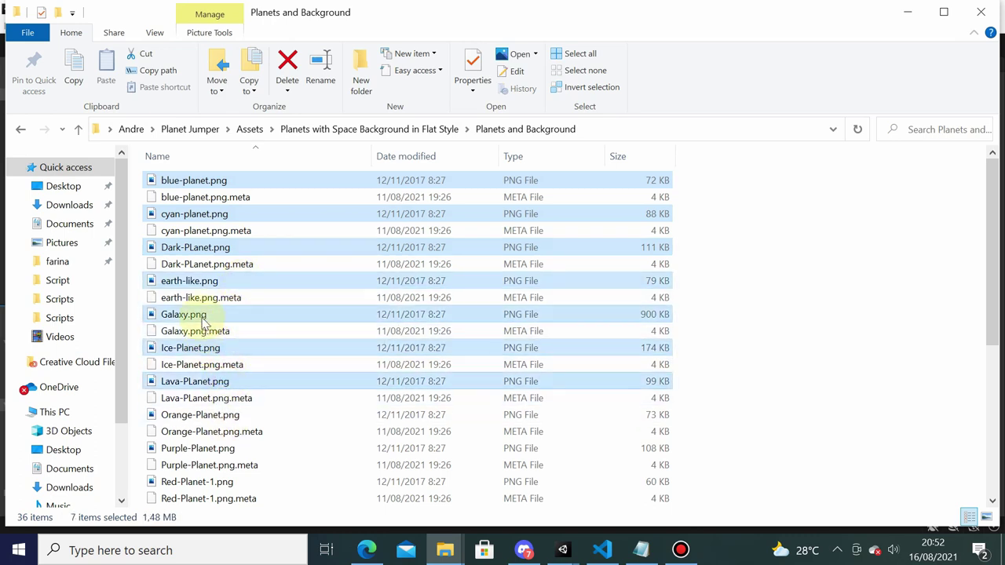
left_click(194, 315, "ctrl")
left_click(227, 415, "ctrl")
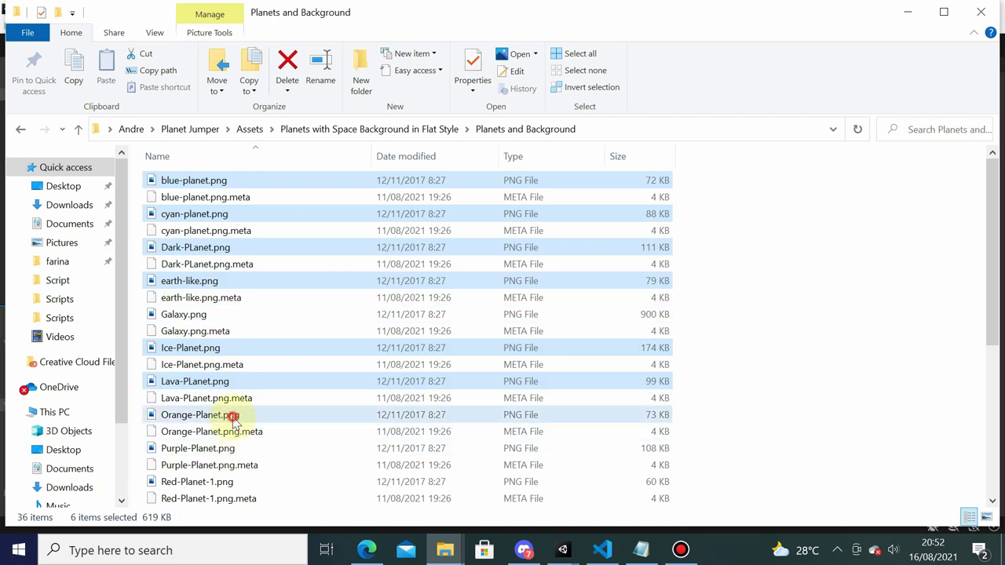
- Add Purple, Red-Planet-1, red-planet-sputnik, Red-Planet-With-Ice, Sand and Storm planets to the selection
scroll(329, 400, "down", 2)
left_click(234, 352, "ctrl")
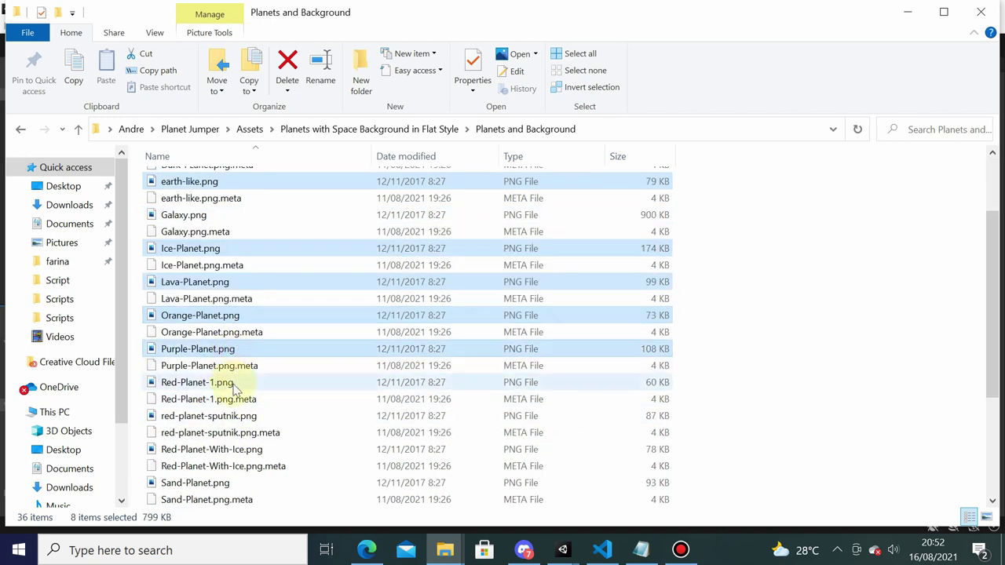
left_click(235, 382, "ctrl")
left_click(245, 450, "ctrl")
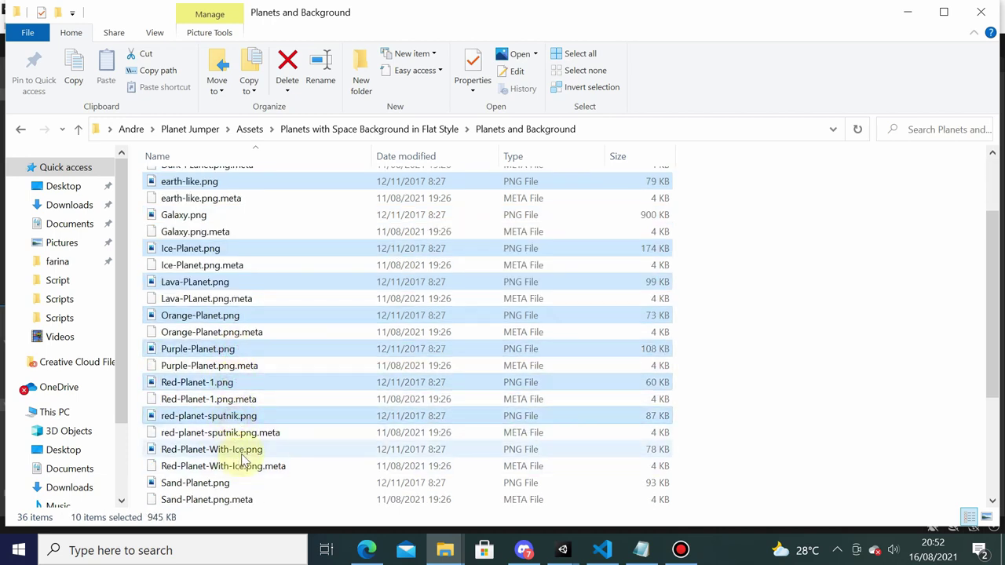
left_click(243, 482, "ctrl")
scroll(370, 409, "down", 2)
scroll(353, 427, "down", 1)
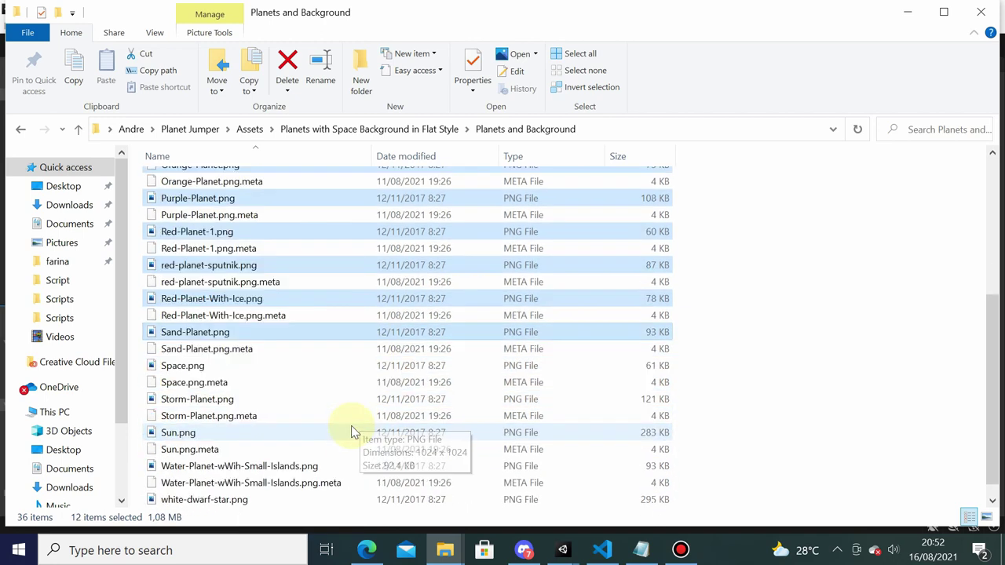
left_click(206, 400, "ctrl")
left_click(204, 402, "ctrl")
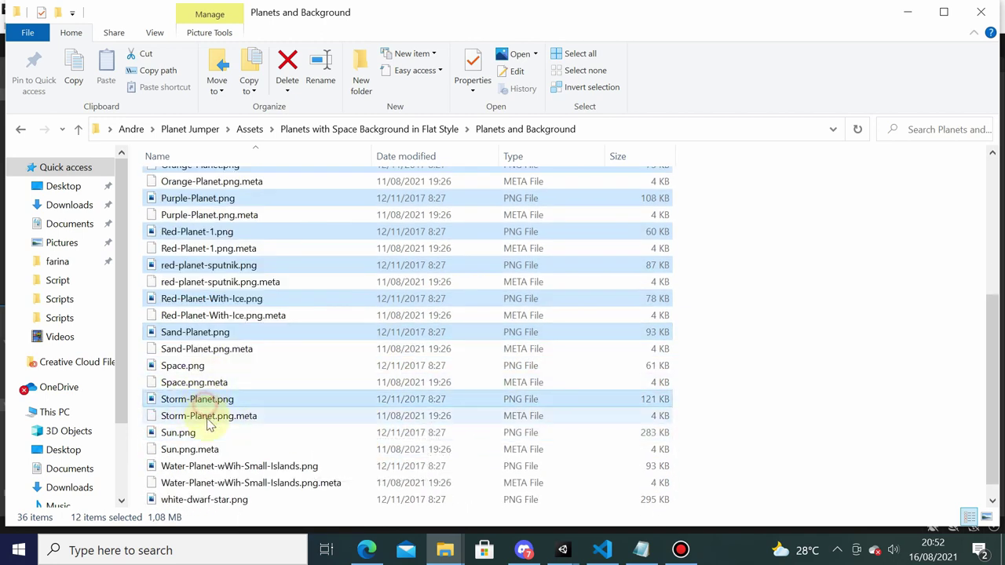
scroll(251, 471, "down", 1)
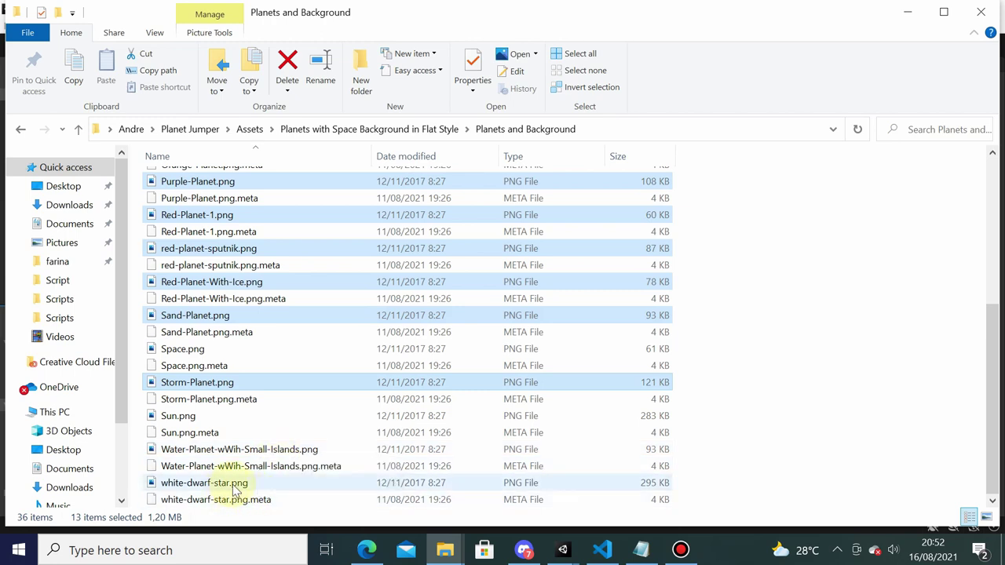
scroll(227, 482, "up", 1)
scroll(287, 410, "up", 3)
scroll(286, 408, "down", 3)
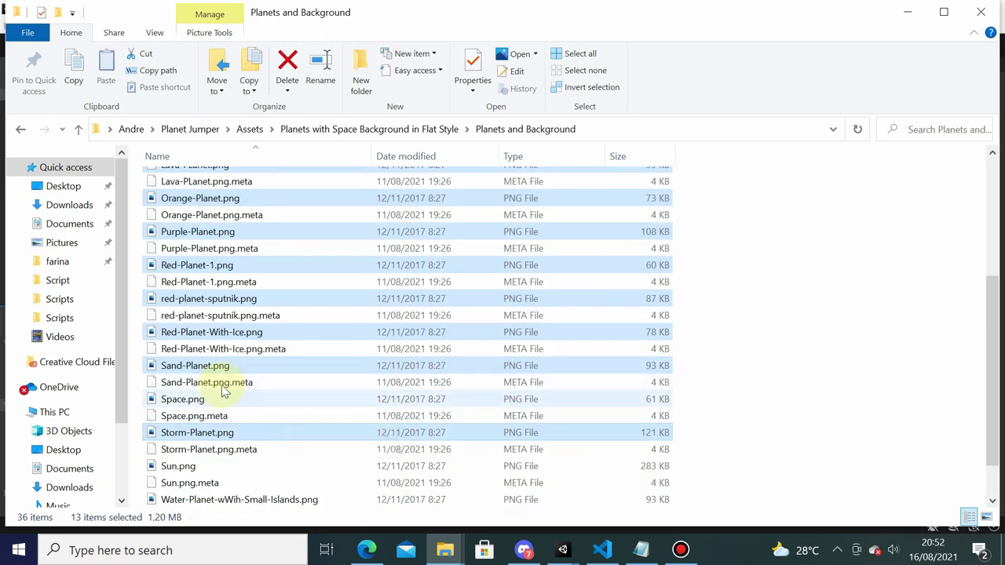
scroll(314, 382, "up", 3)
scroll(330, 377, "up", 1)
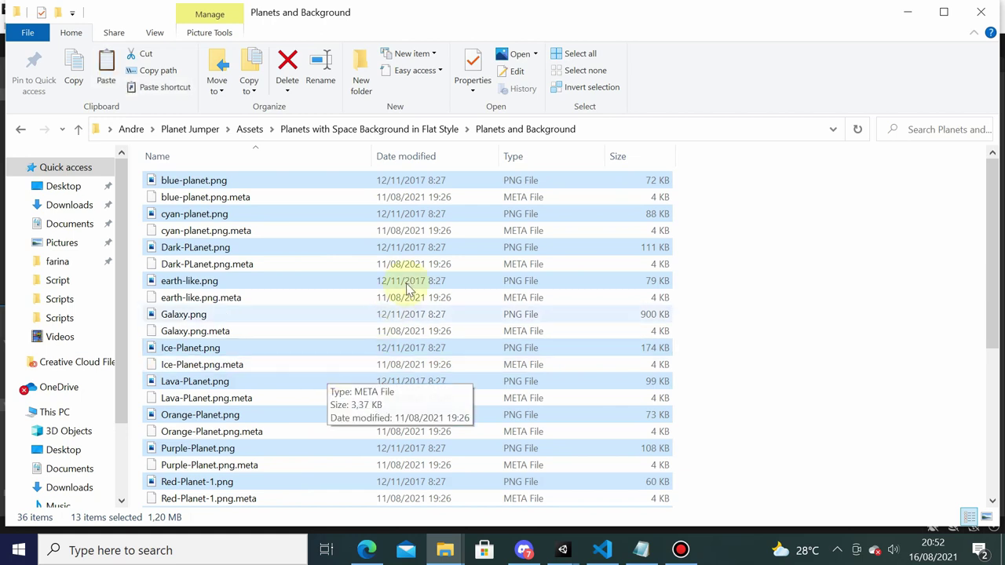
- Paste the selected planet images into Assets/Resources
left_click(252, 130)
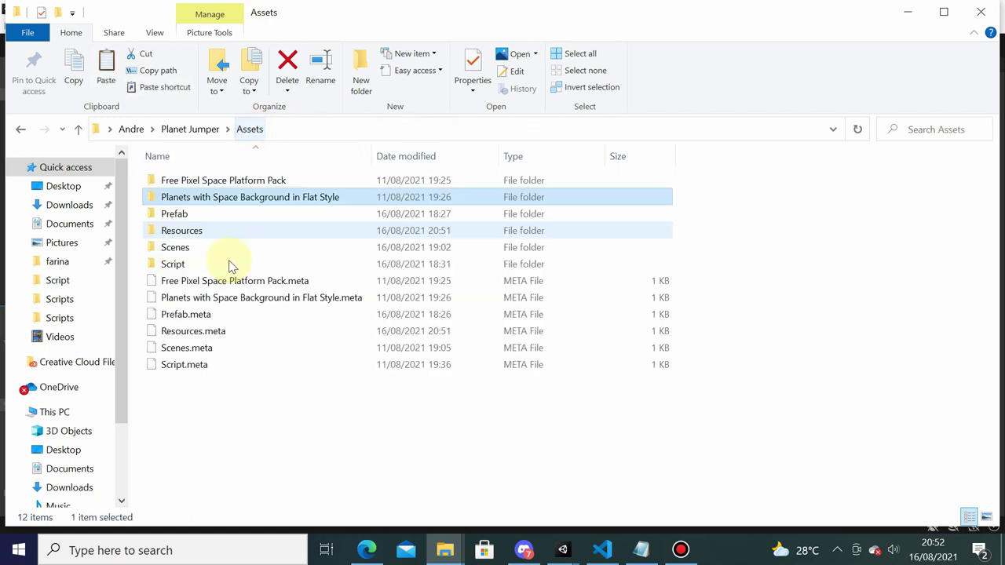
double_click(194, 228)
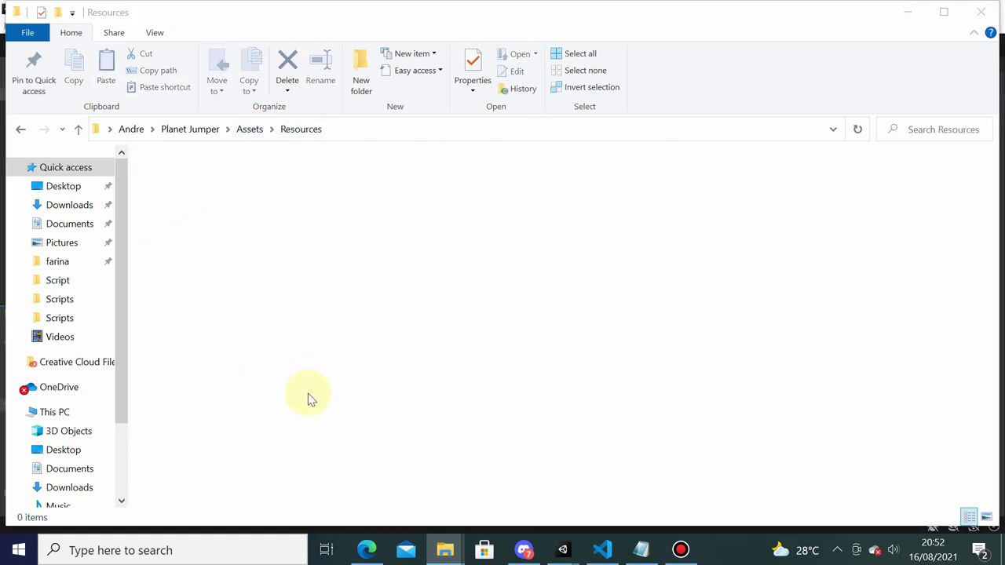
key("ctrl+v")
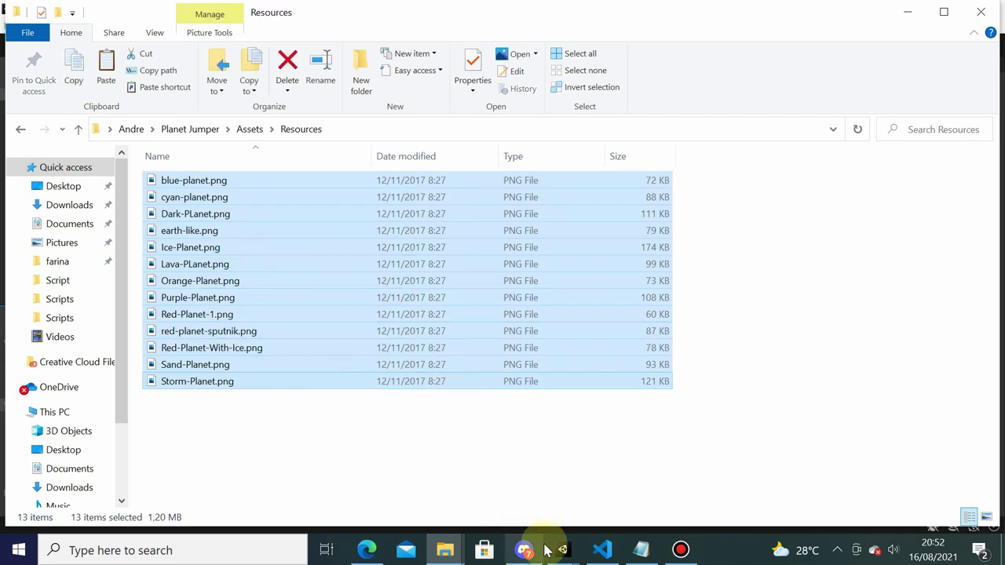
left_click(562, 550)
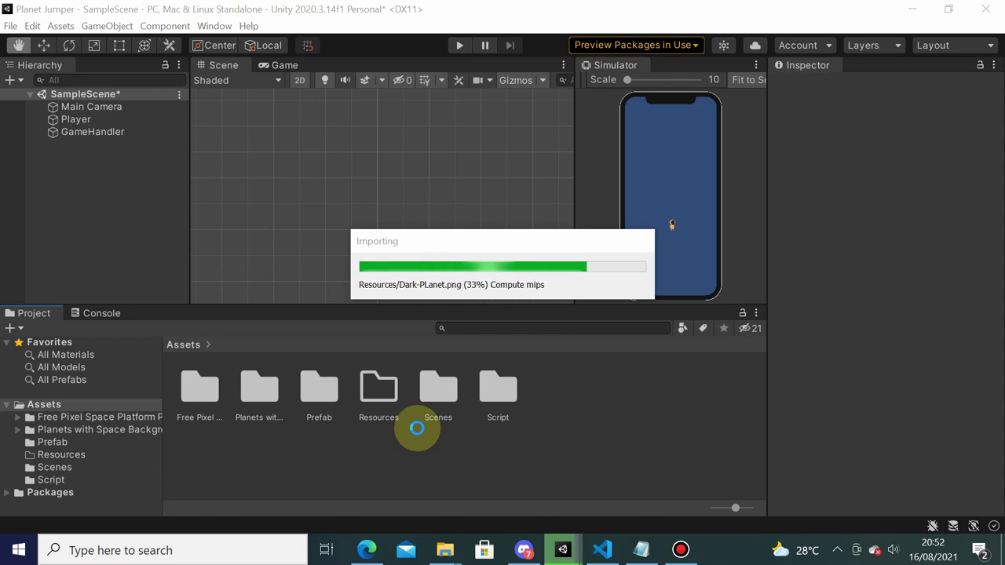
- Open the Resources folder in Unity's Project window to view the imported planet sprites
left_click(387, 401)
double_click(387, 401)
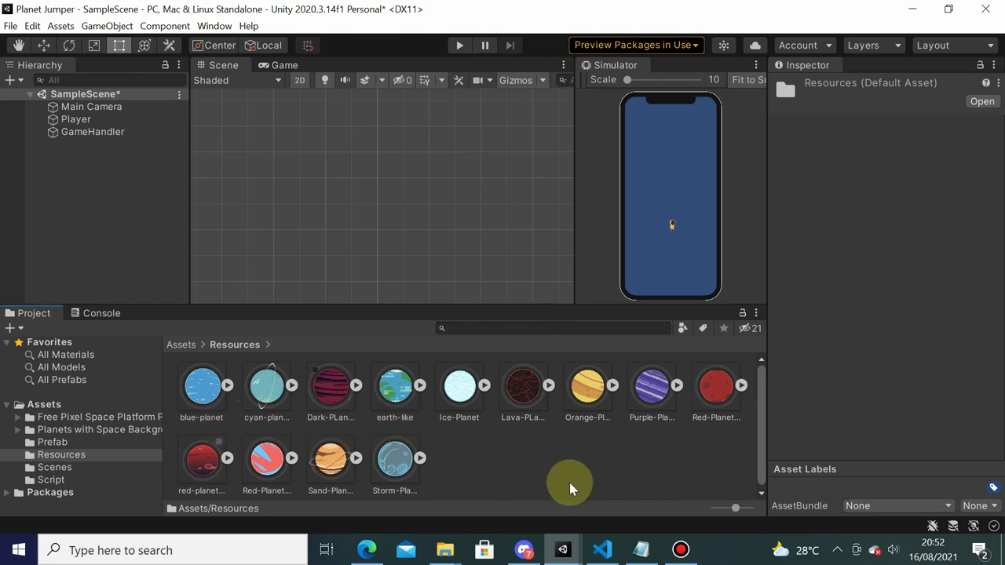
mouse_move(600, 549)
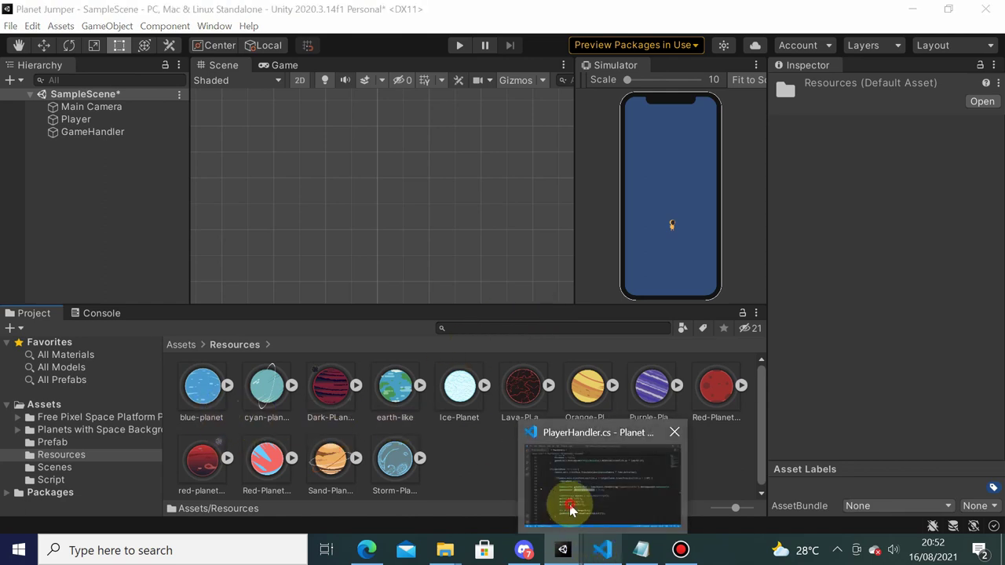
left_click(573, 511)
- In GameHandler.cs, add blank lines after the Instantiate line in SpawnNewPlanet
left_click(110, 38)
scroll(345, 204, "down", 3)
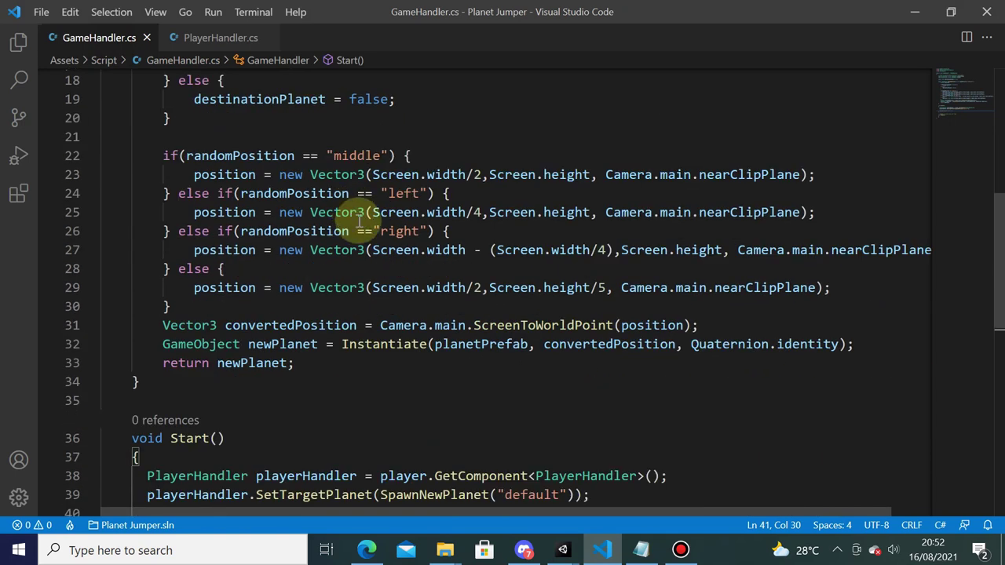
scroll(392, 259, "down", 4)
scroll(404, 269, "down", 3)
scroll(408, 266, "up", 6)
scroll(414, 257, "up", 2)
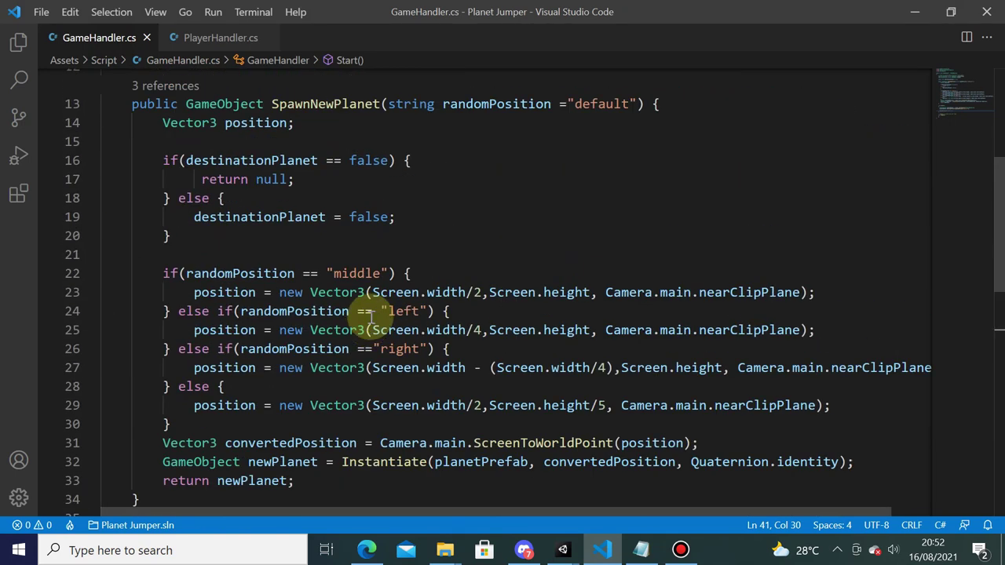
scroll(368, 329, "down", 1)
scroll(368, 329, "up", 1)
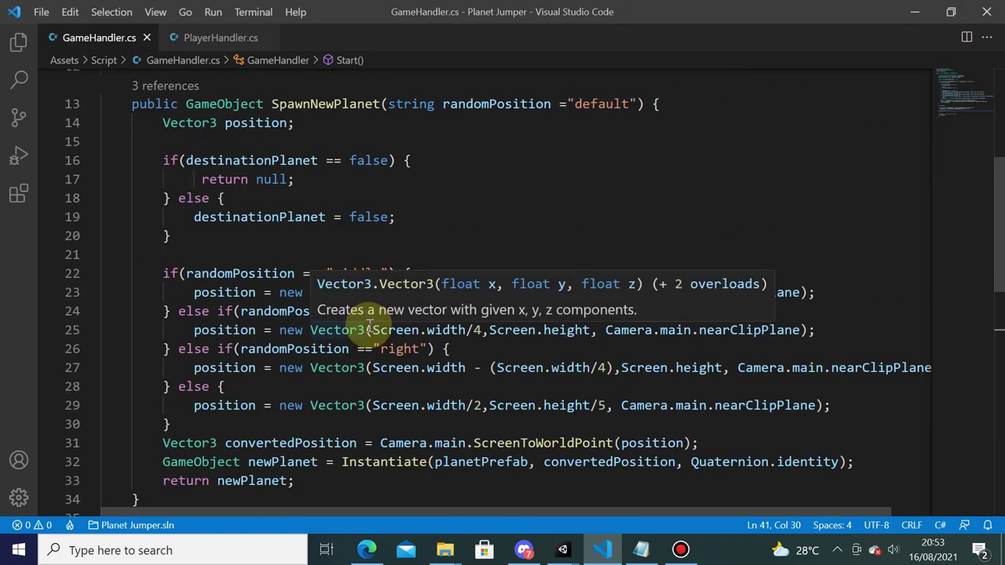
scroll(882, 331, "down", 2)
left_click(882, 331)
key("Return")
key("Return")
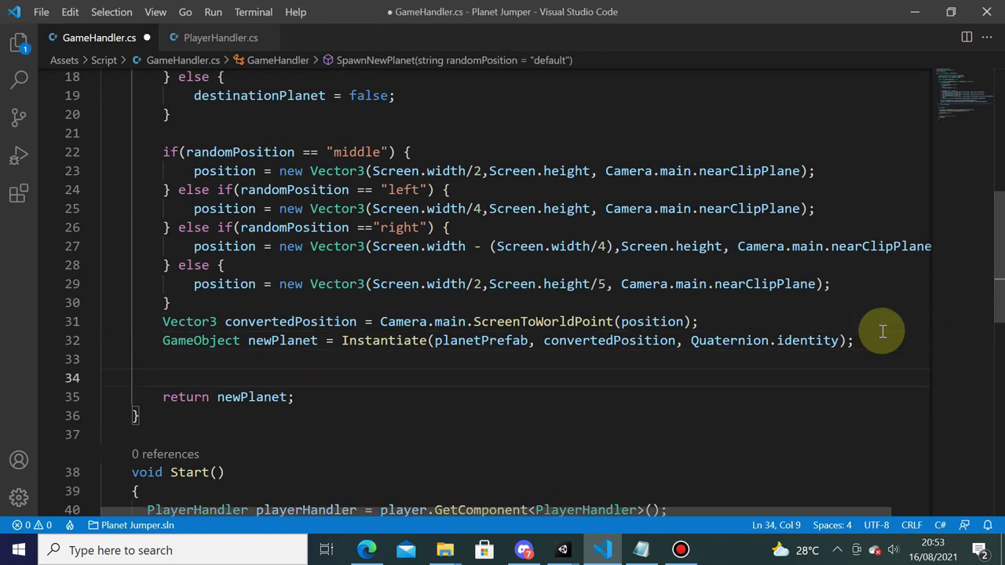
key("Return")
key("Up")
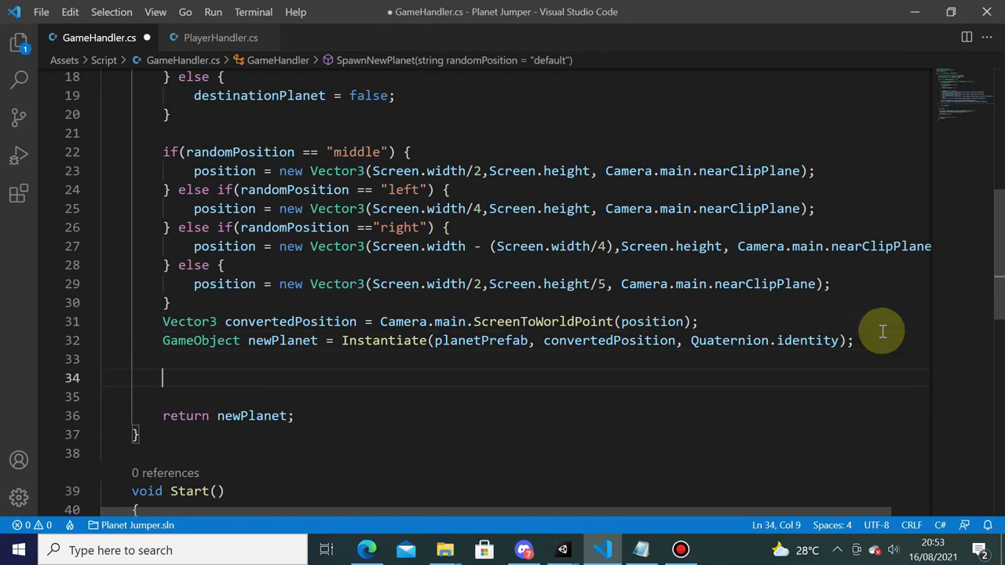
- Declare 'List<string> myList = new List<string>();' and start a myList.Add("") call
type("List ")
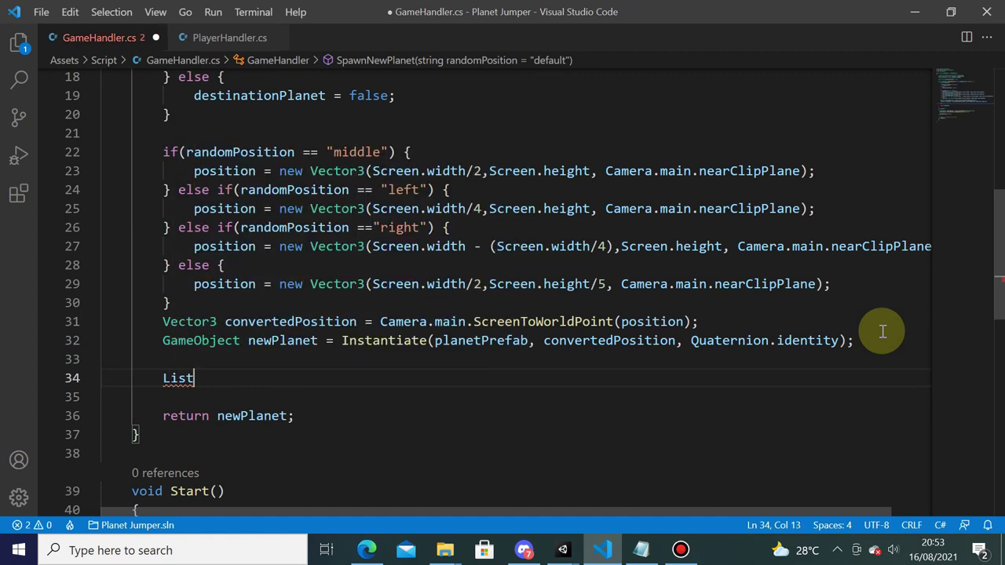
type("<string>")
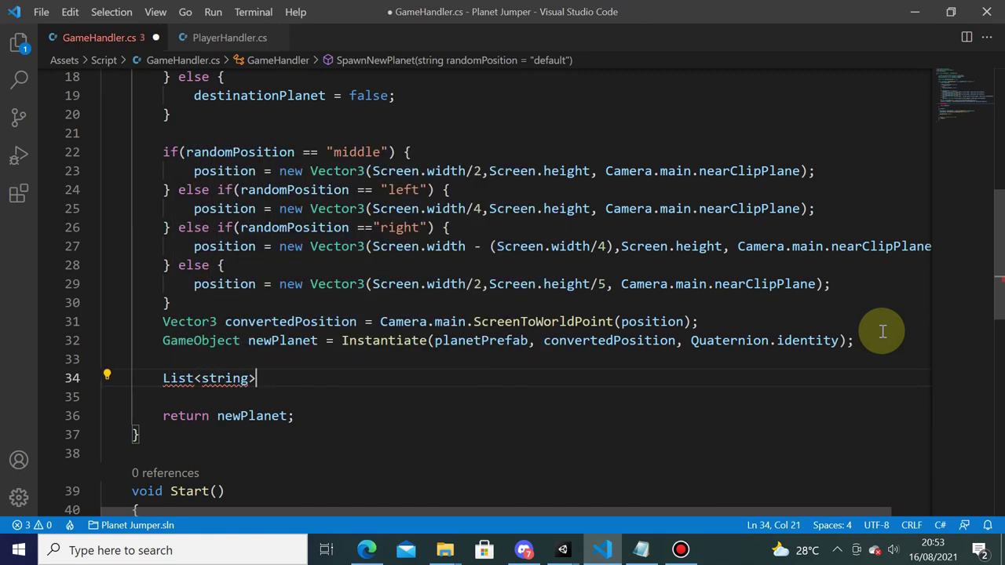
type(" myList = new")
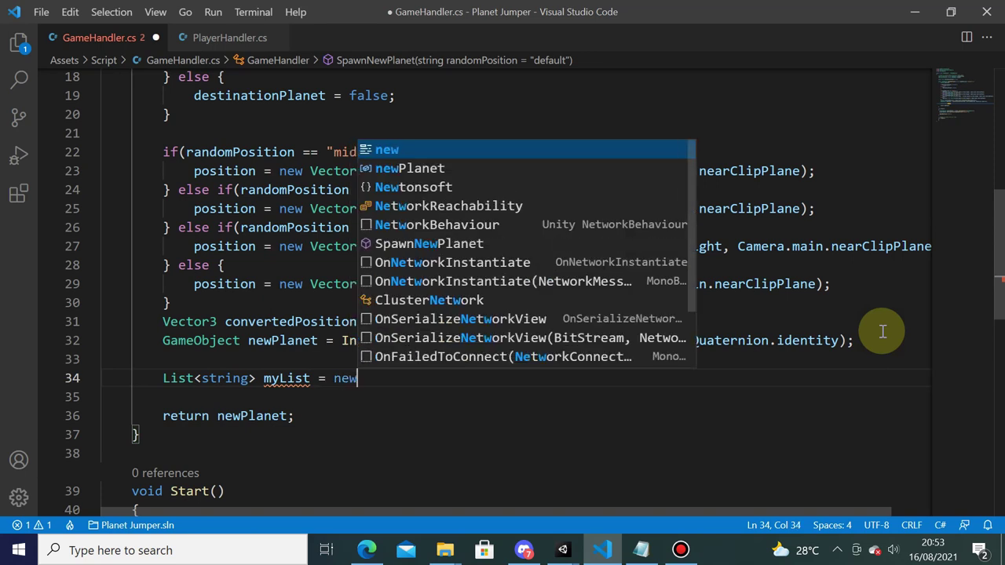
type(" List<")
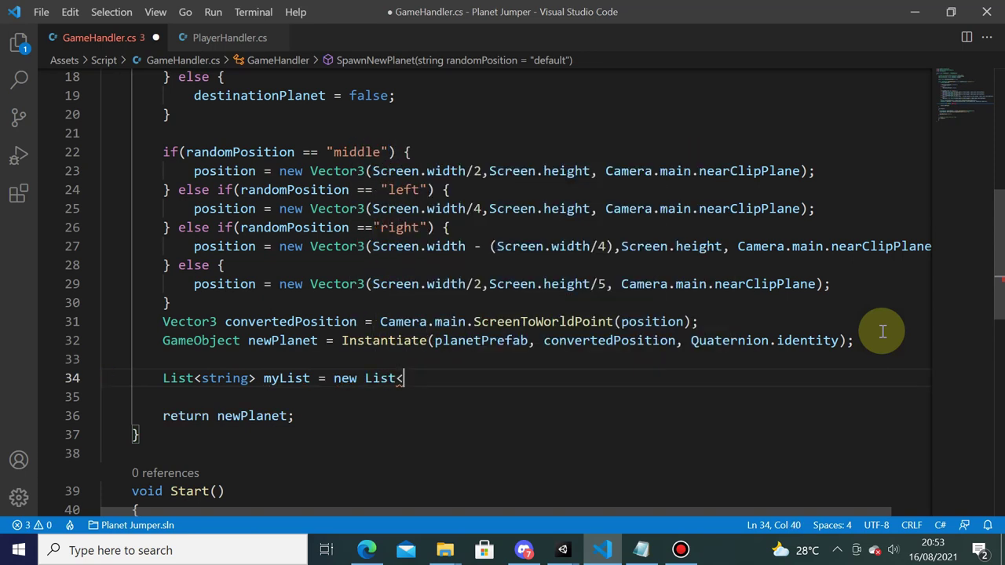
type("s")
key("Tab")
type(">();")
key("Return")
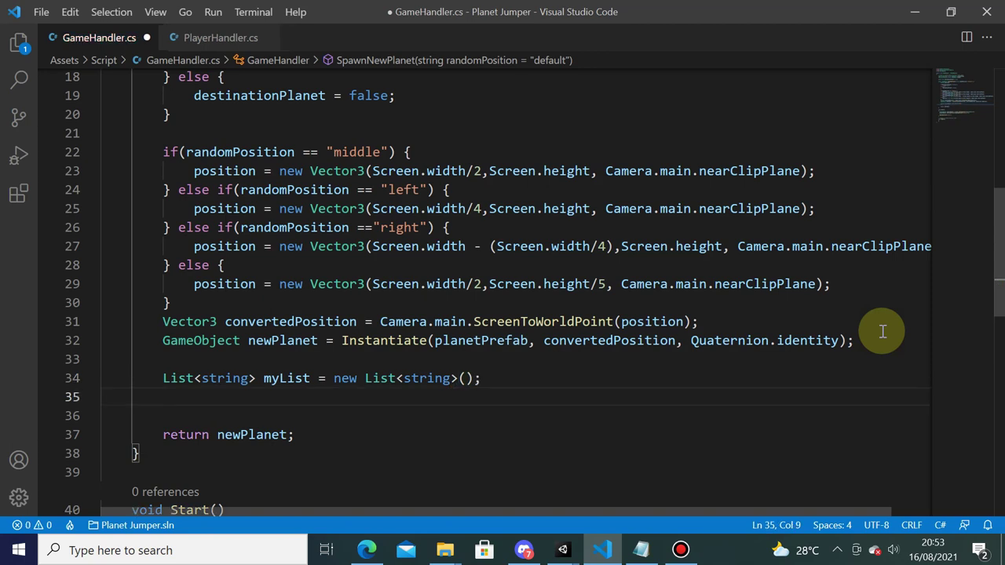
type("my")
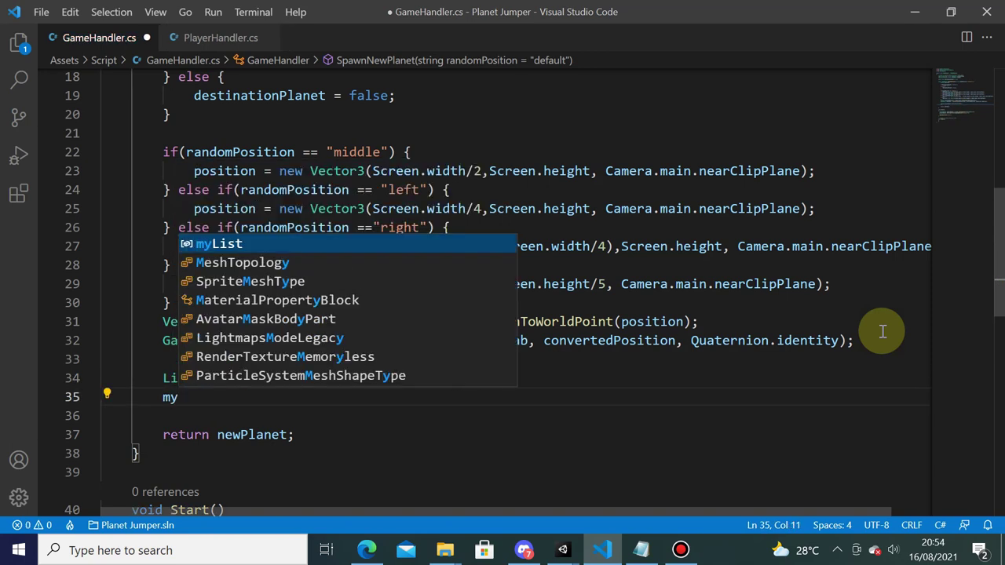
key("Tab")
type(".")
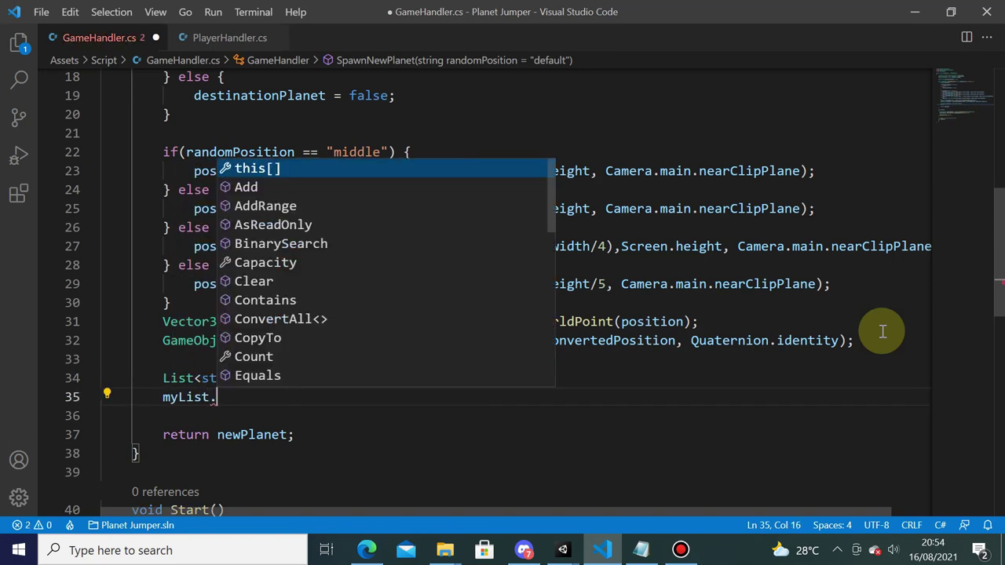
key("Down")
key("Tab")
type("(")
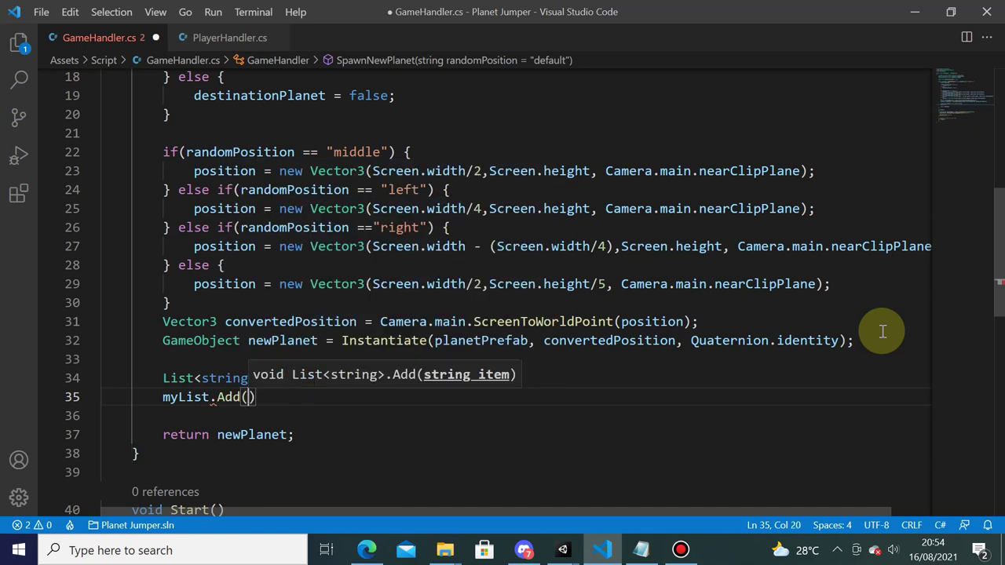
type(")")
type("\"")
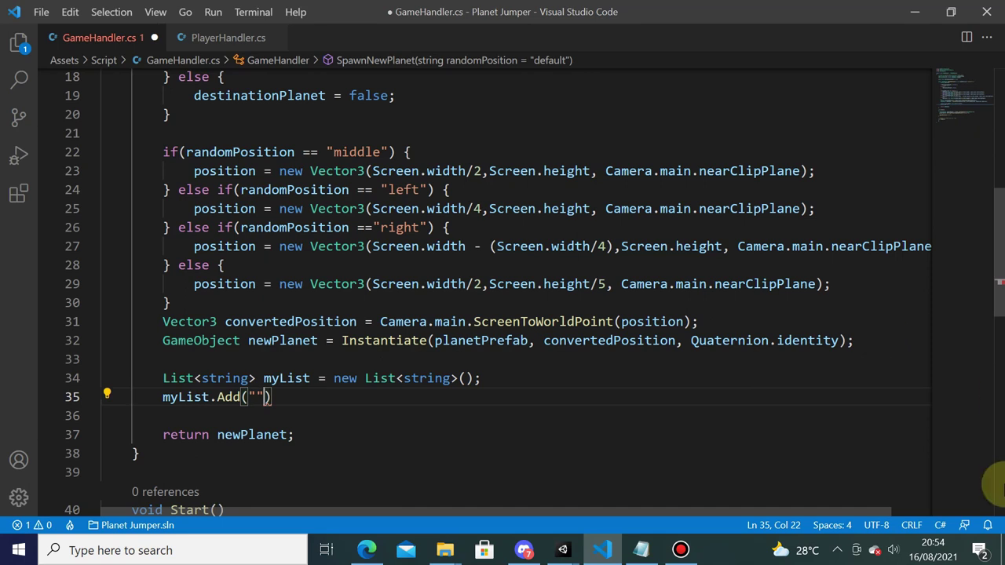
- Copy the planet Add lines through the Random.Range line from the notes
left_click(640, 549)
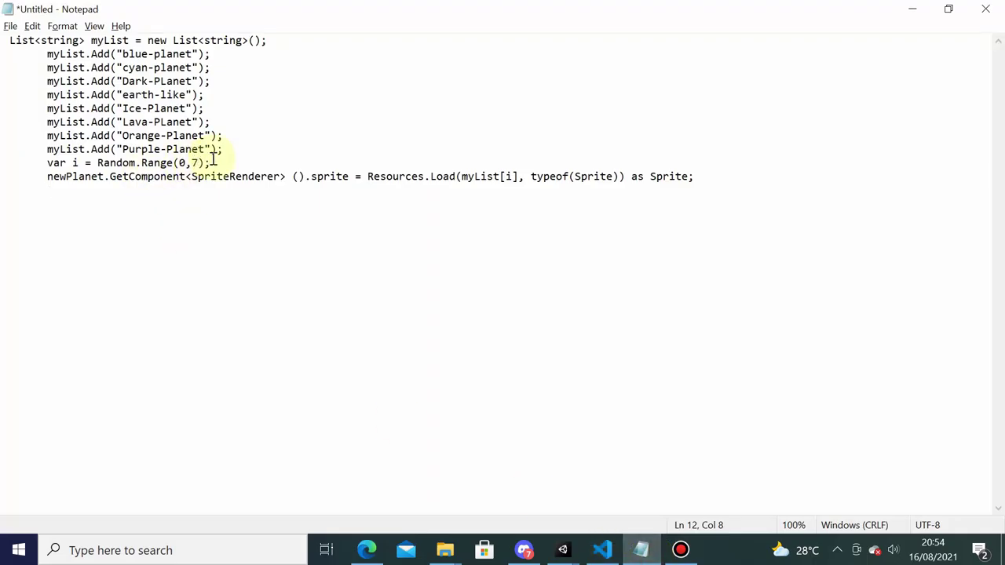
left_click_drag(239, 148, 40, 66)
left_click(46, 54)
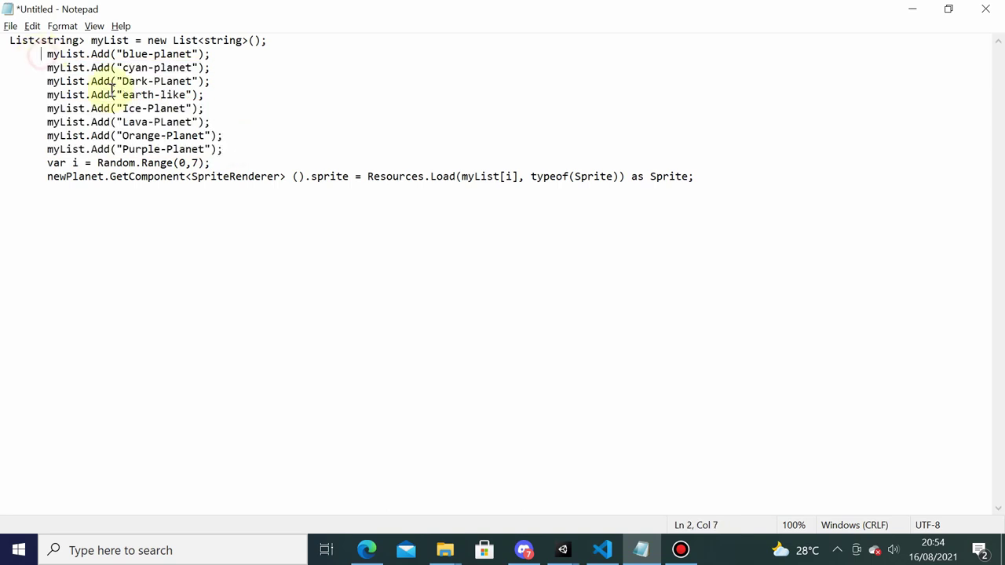
left_click_drag(209, 153, 280, 193, "shift")
key("ctrl+c")
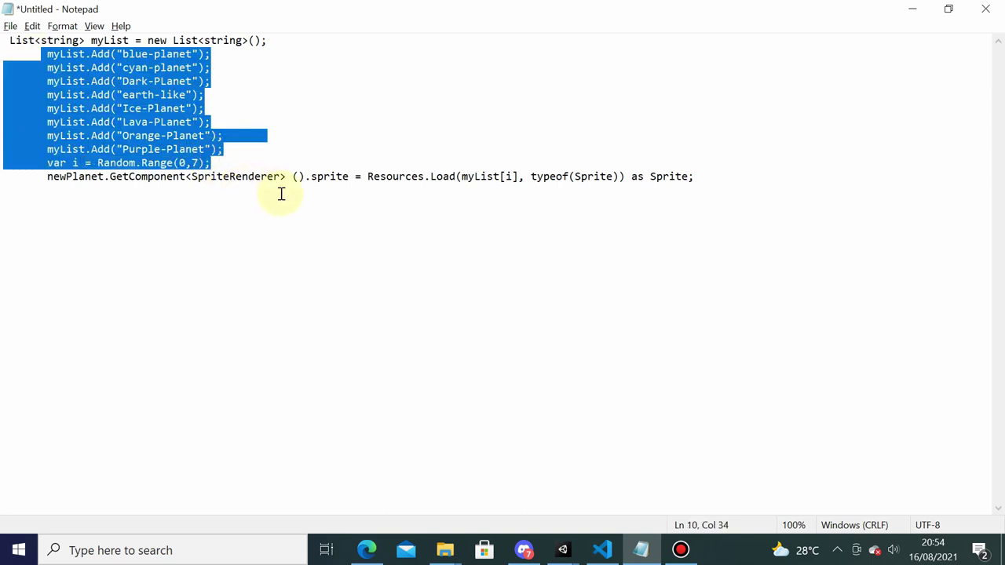
key("alt+Tab")
- Replace the placeholder myList.Add line with the copied planet lines and fix the first indent
left_click_drag(272, 397, 160, 390)
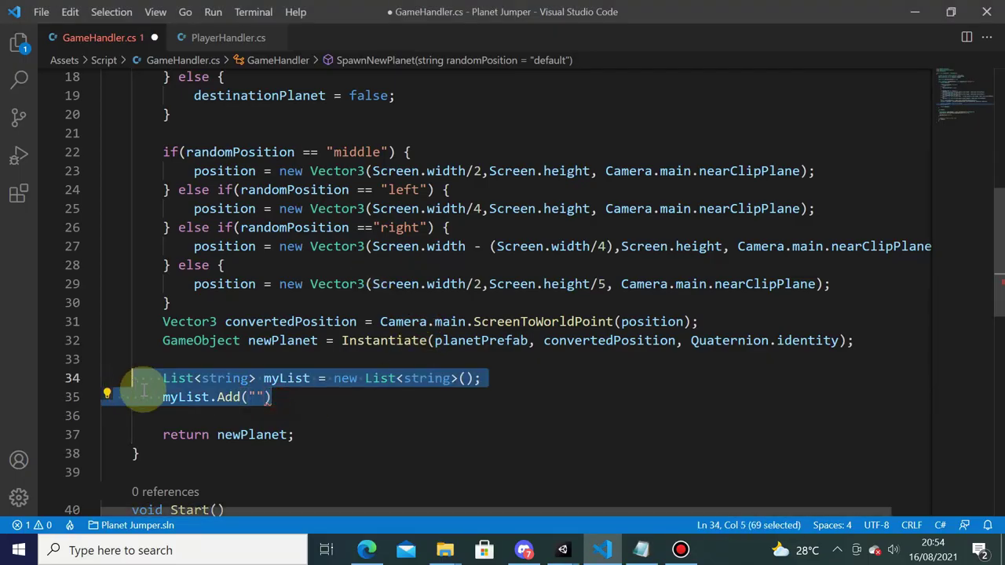
key("ctrl+v")
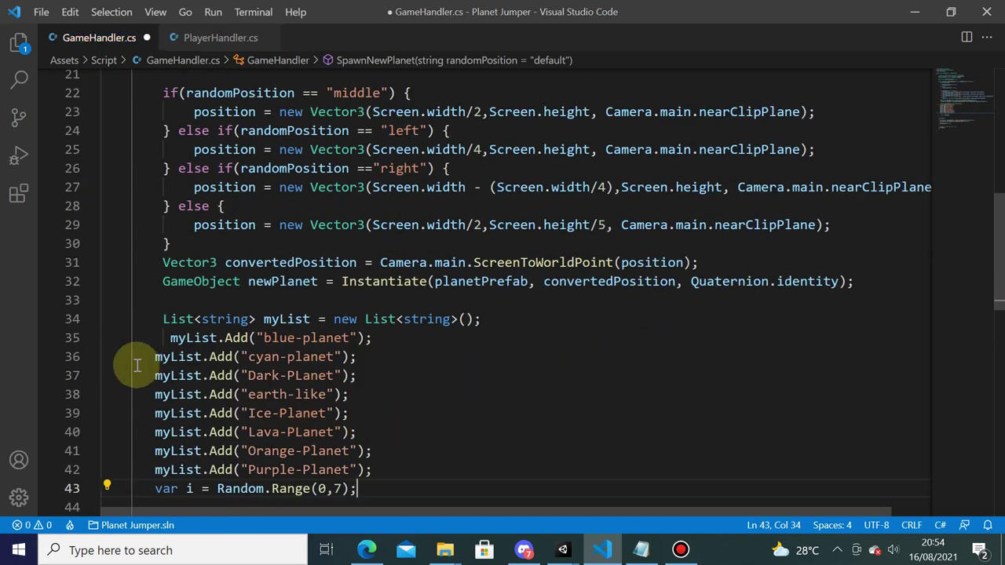
left_click(166, 338)
key("BackSpace")
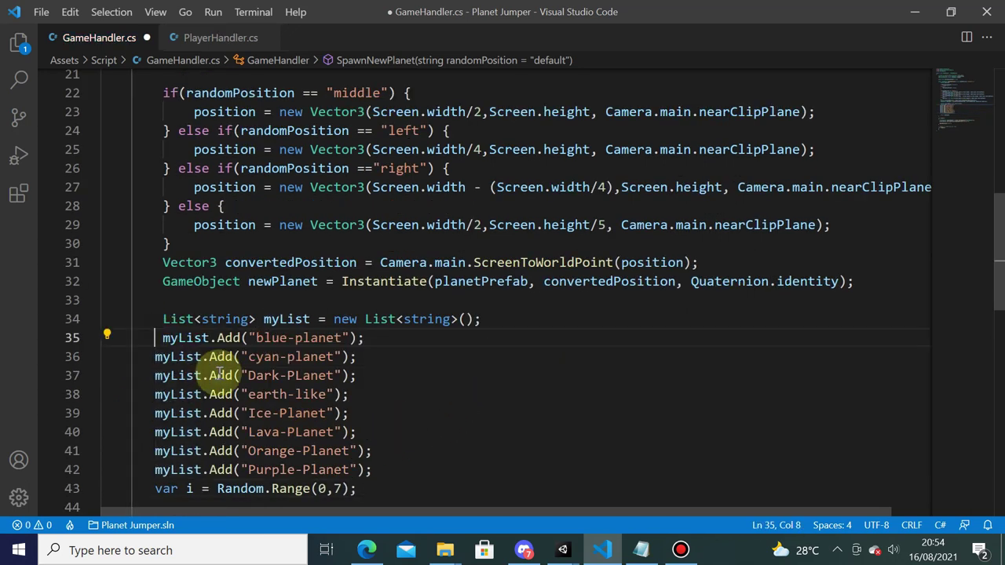
key("Down")
- Re-indent the Dark-PLanet, earth-like, Ice, Lava and Orange Add lines to match
key("Down")
key("Left")
key("Down")
key("Left")
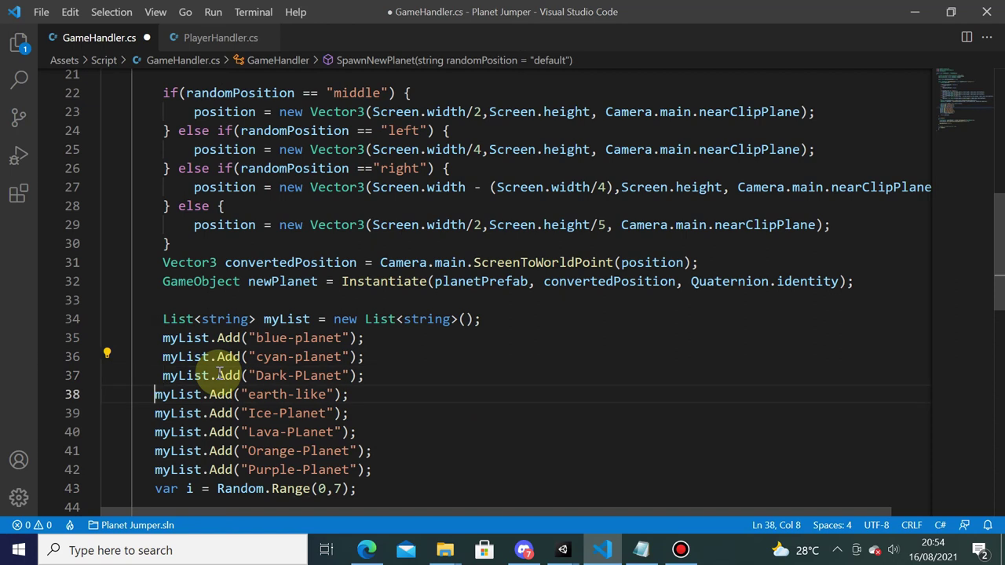
key("Down")
key("Left")
key("Down")
key("Left")
key("Down")
key("Left")
key("Down")
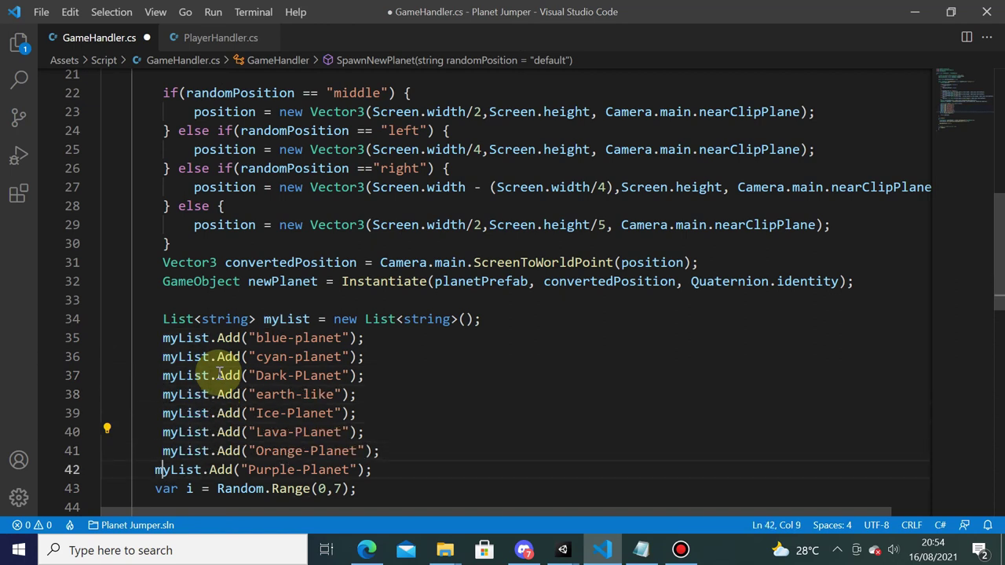
key("Down")
key("Left")
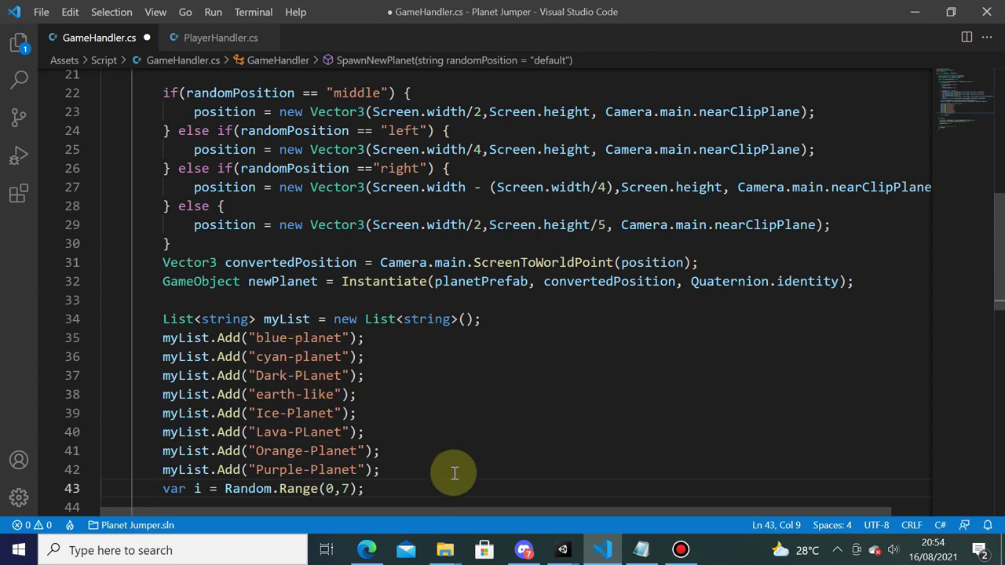
mouse_move(568, 545)
left_click(508, 487)
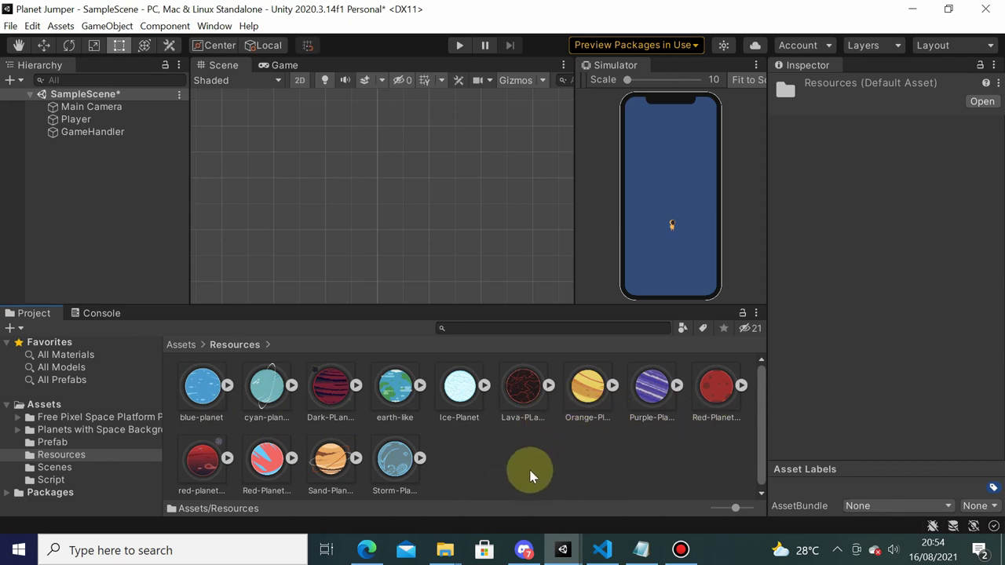
left_click(602, 547)
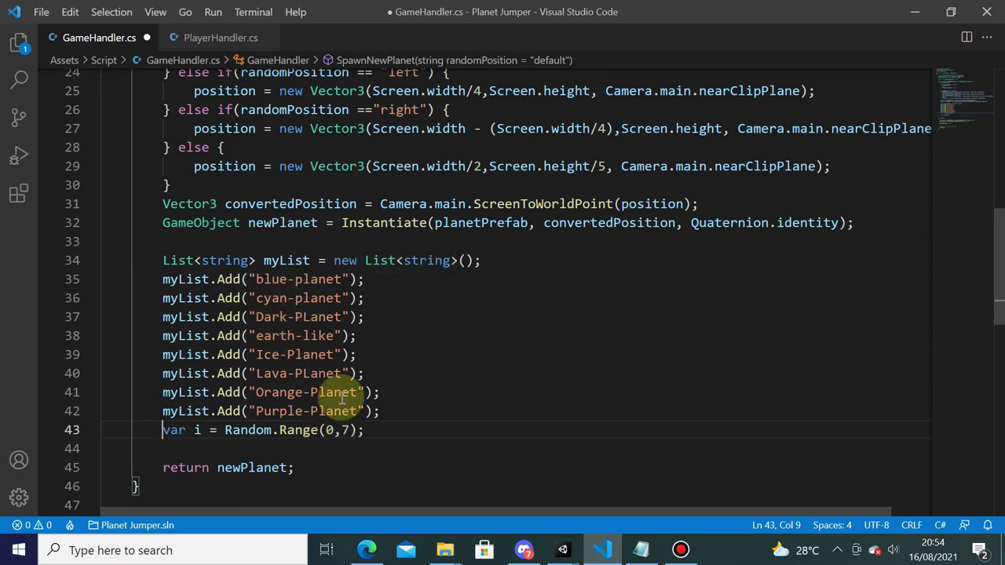
- Open a blank line 45 below the Random.Range index line in GameHandler.cs
left_click(400, 428)
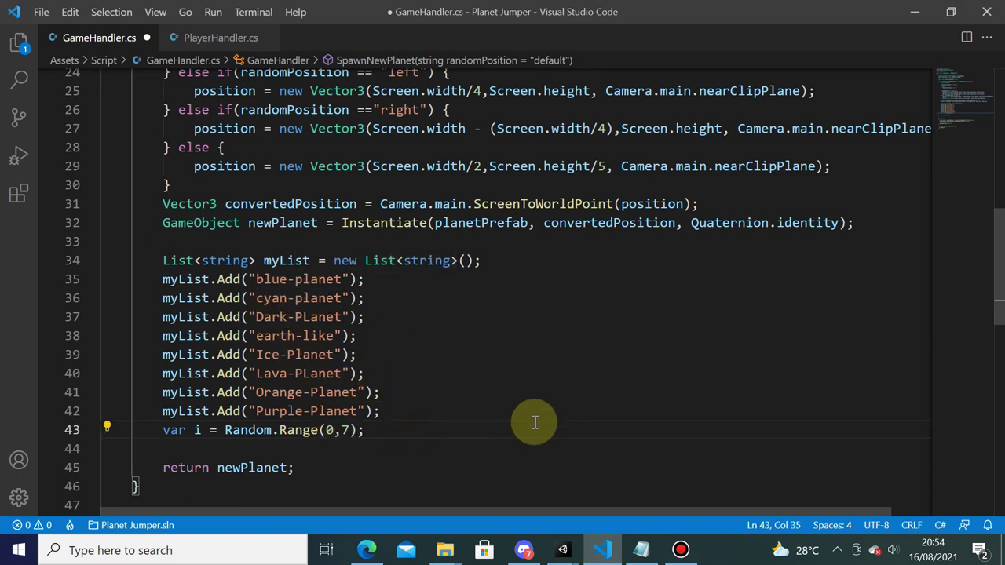
key("Return")
key("Return")
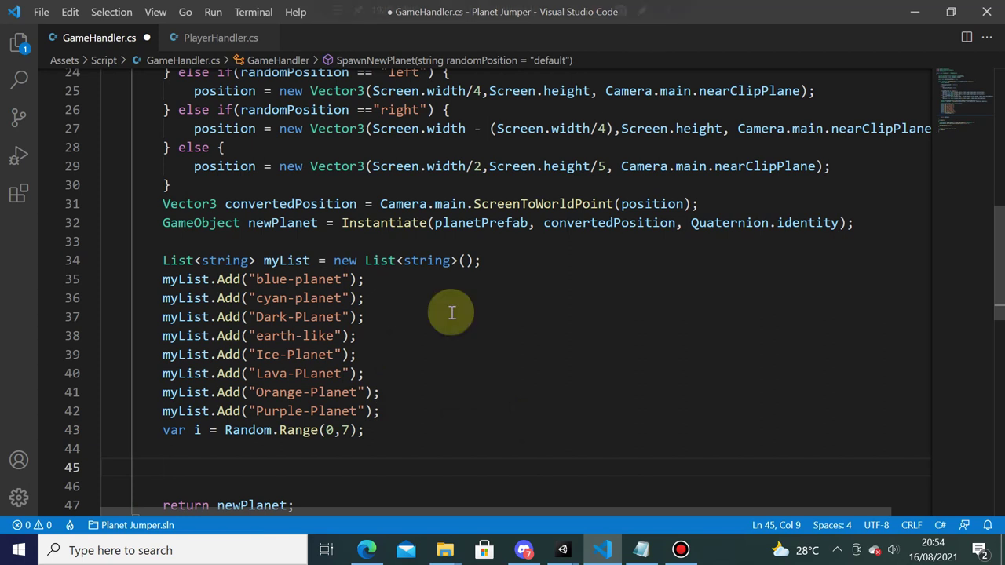
left_click(350, 391)
scroll(343, 397, "down", 1)
left_click(314, 405)
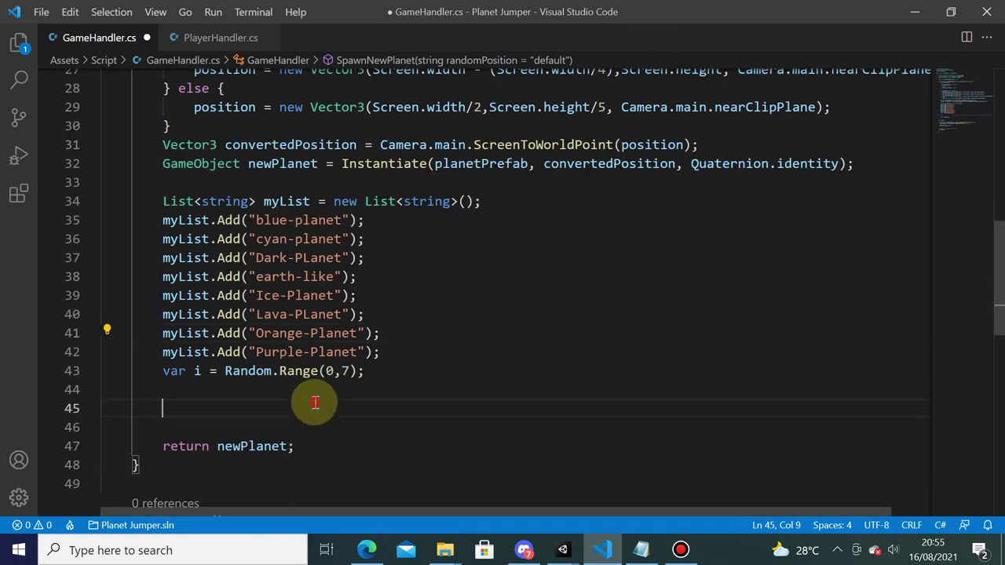
- Type newPlanet.GetComponent<SpriteRenderer>() using IntelliSense completions and fixing the mistyped type
type("ne")
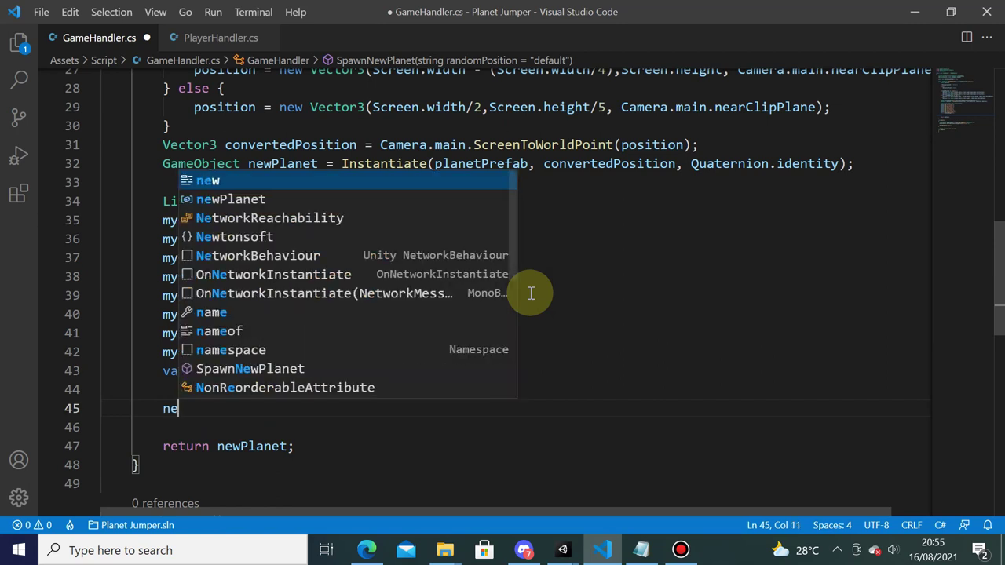
type("w")
key("Down")
key("Return")
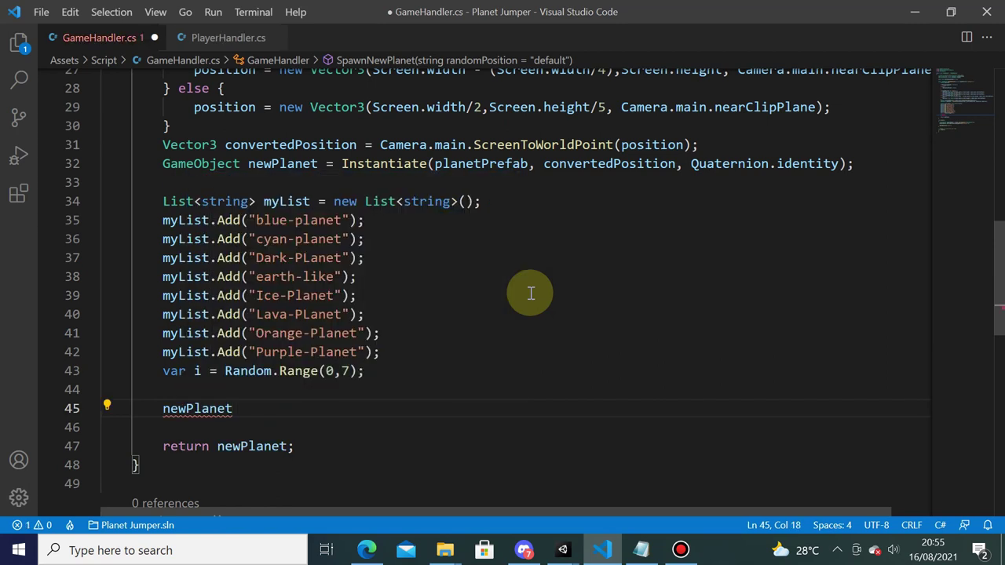
type(".Ge")
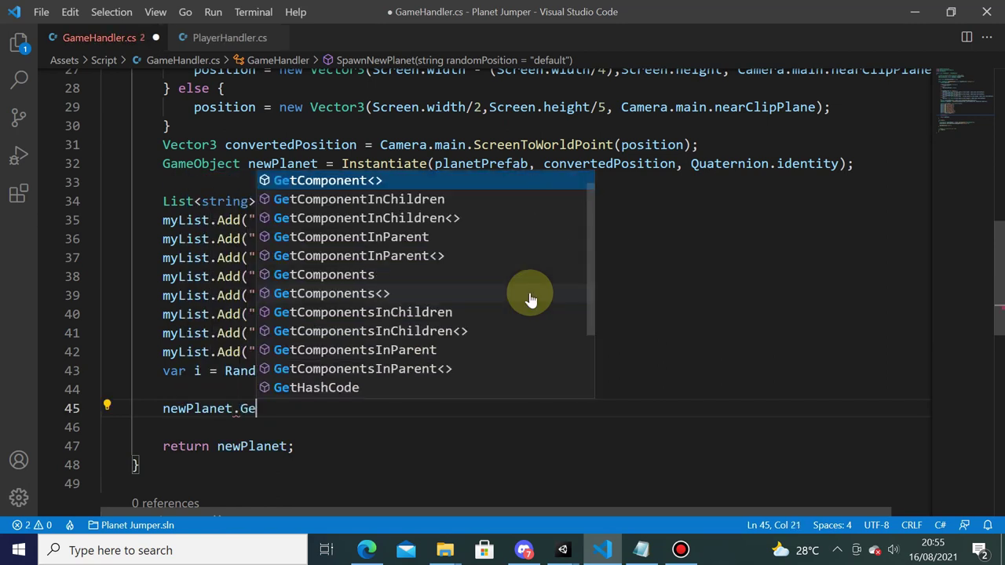
type("tCo")
key("Return")
type("<")
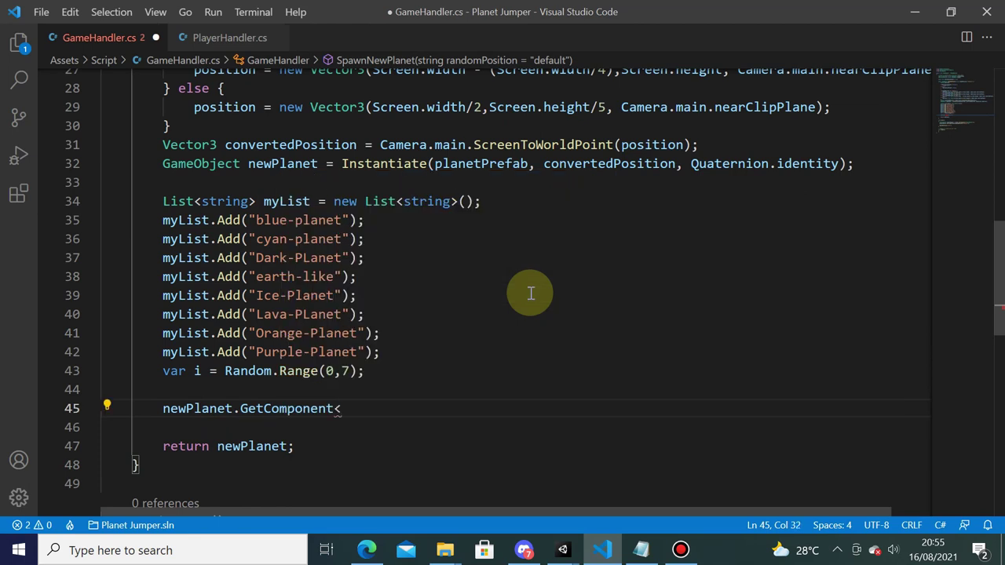
type("Ren")
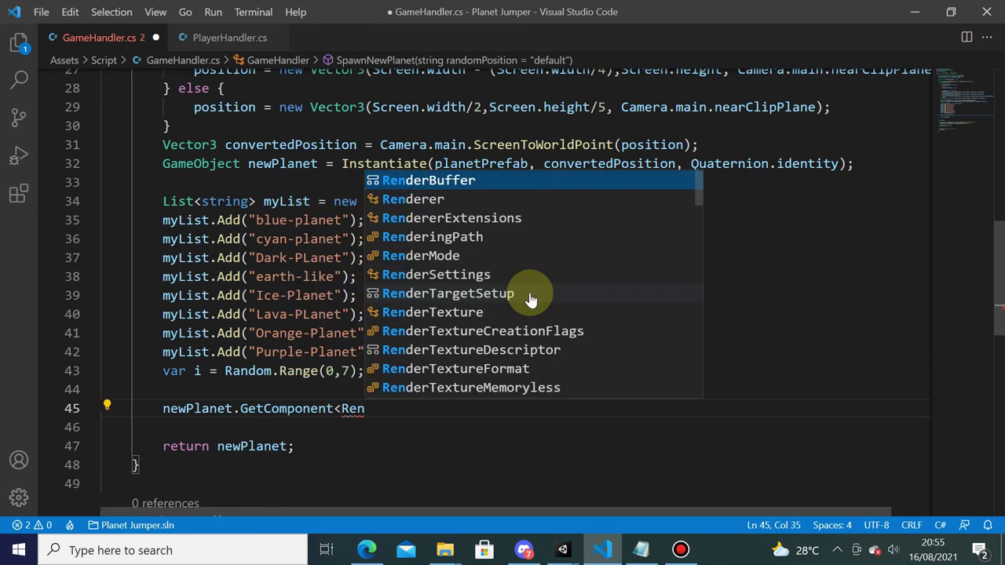
type("der")
key("Escape")
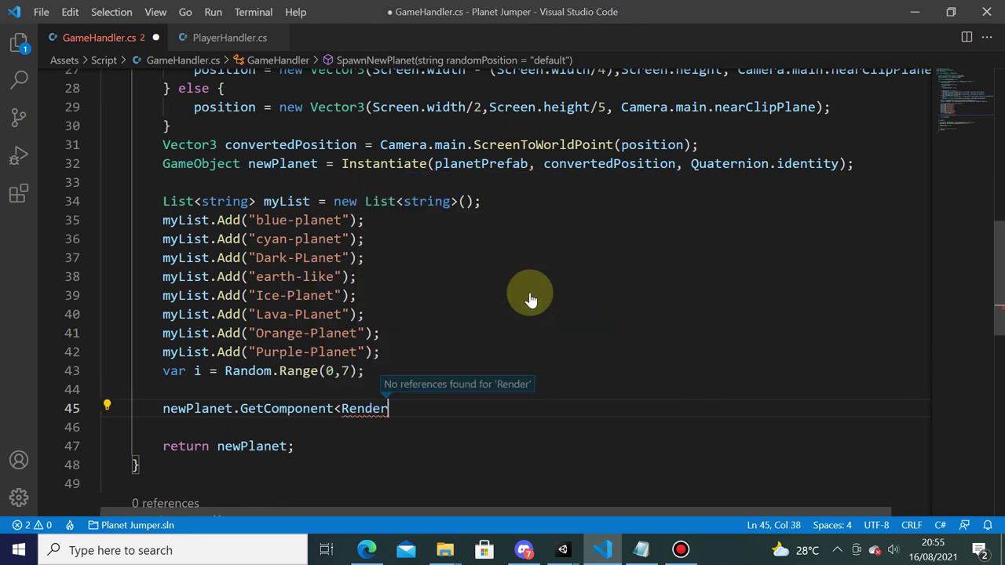
key("BackSpace")
key("BackSpace")
key("BackSpace")
type("Spr")
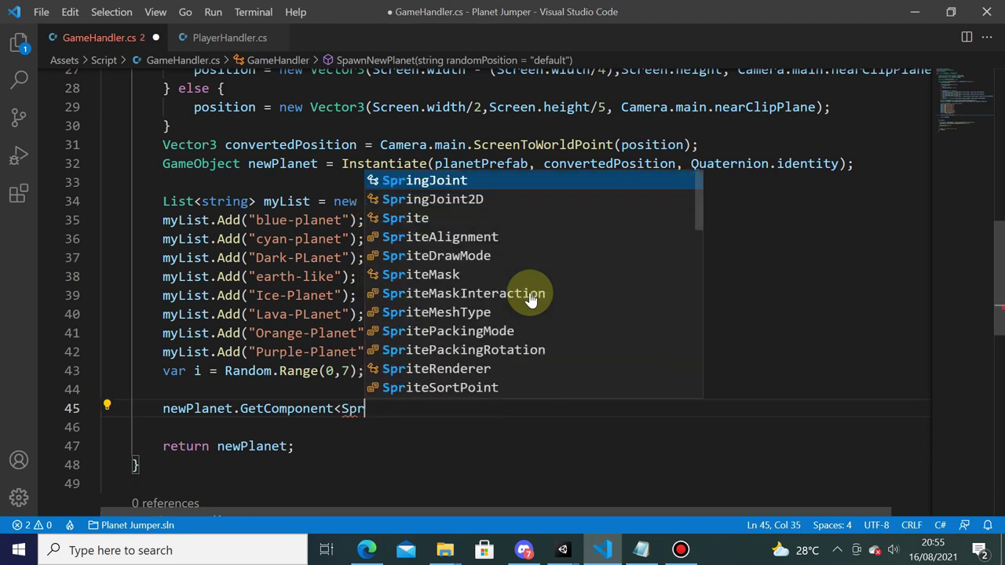
type("iteRen")
key("Return")
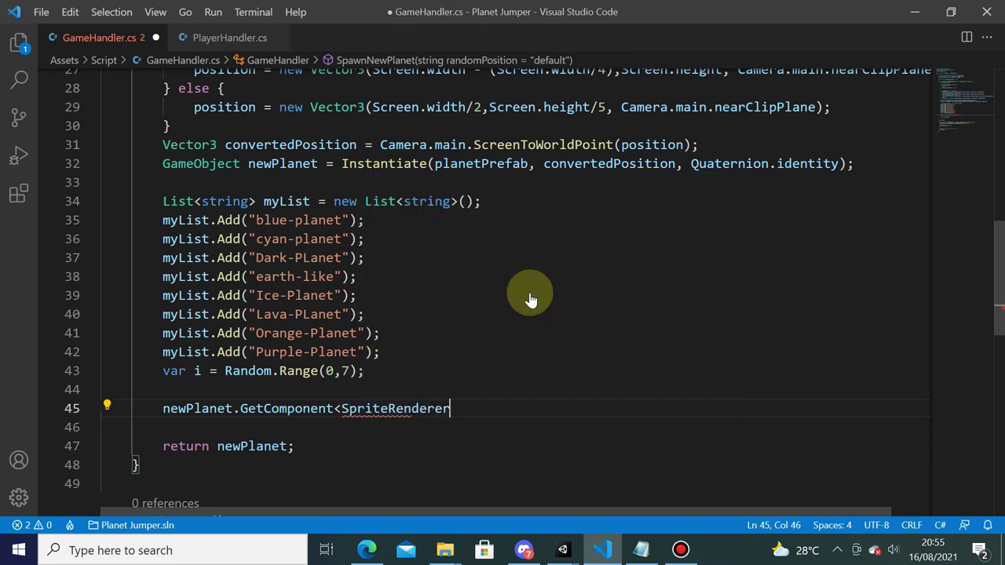
type("(")
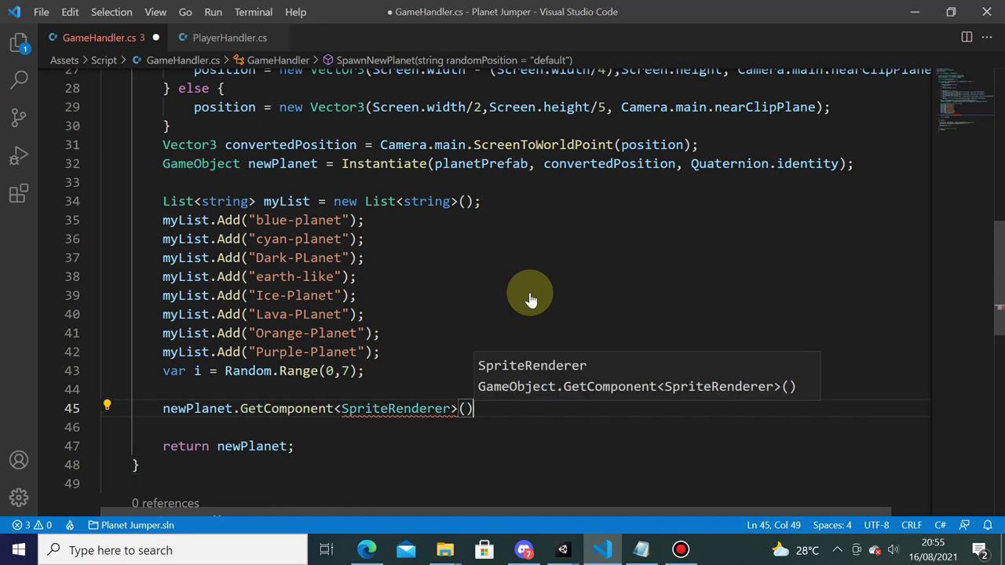
type(")")
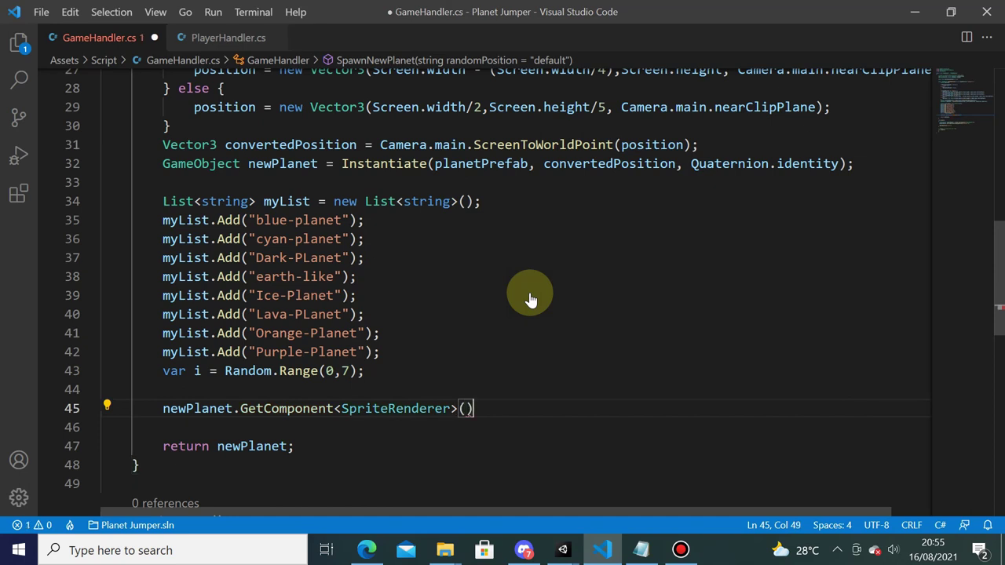
- Finish the line with .sprite = Resources.Load(); leaving Load's argument empty
key("shift+F12")
type(".sp")
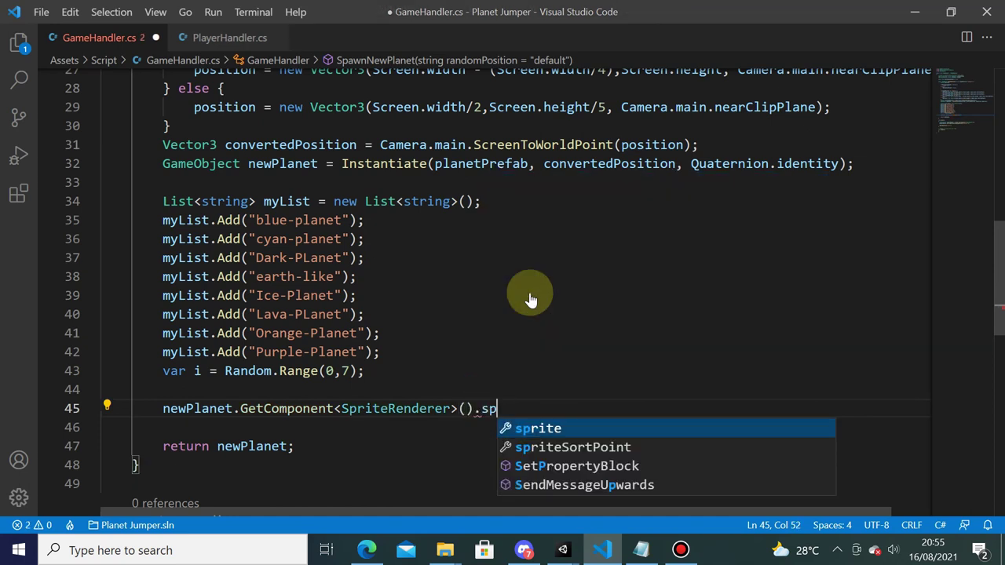
type("rite = Re")
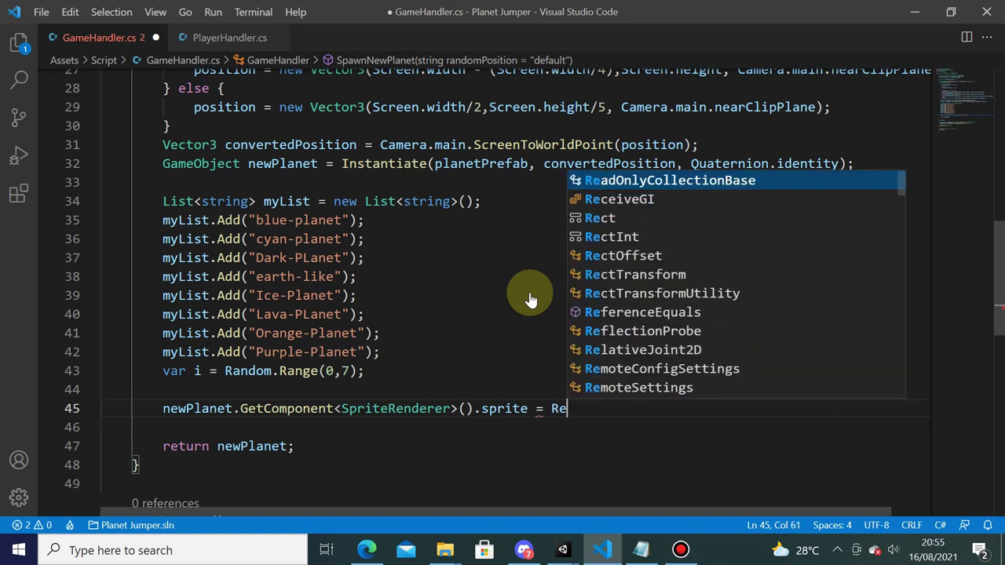
type("sou")
key("Down")
key("Return")
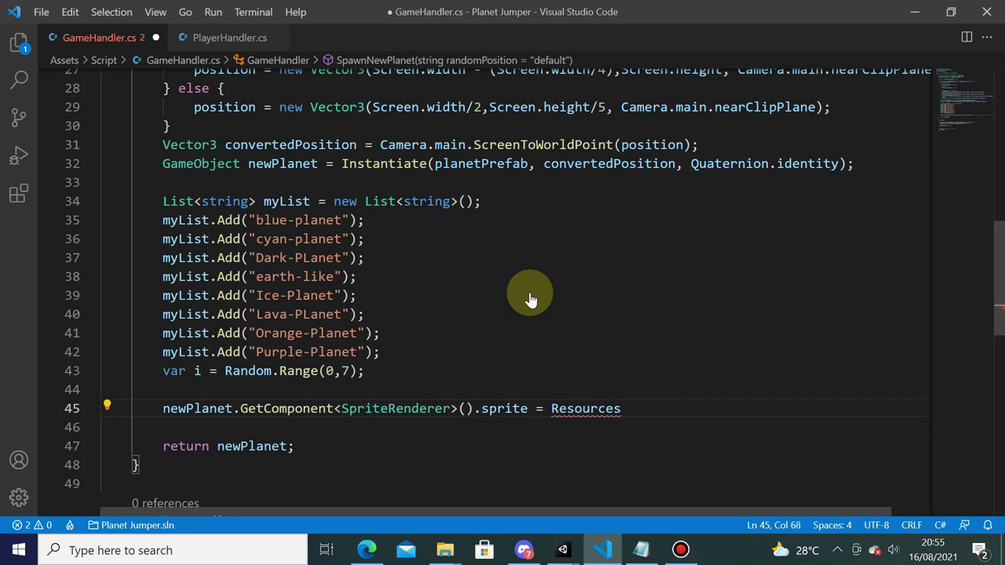
type(".lo")
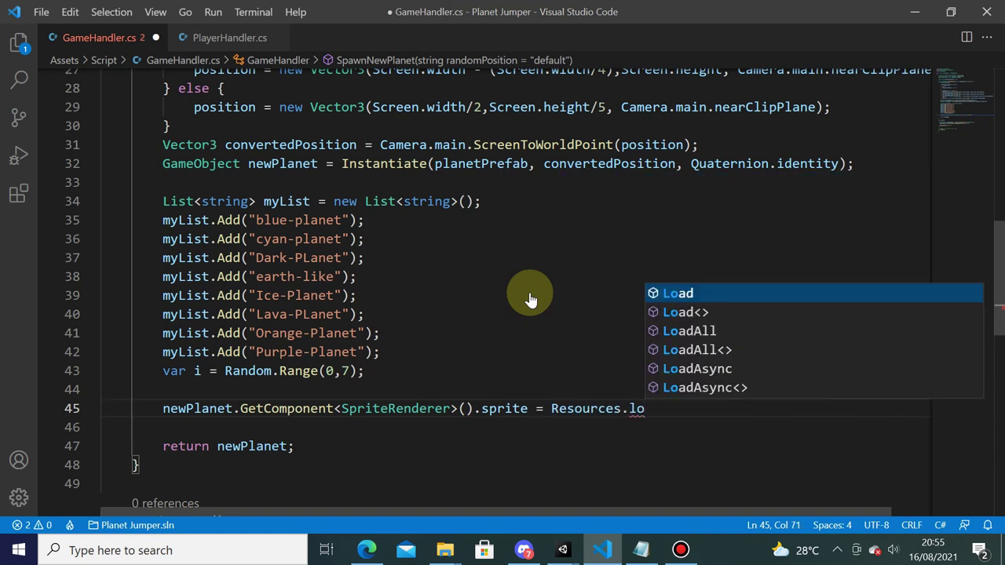
key("Return")
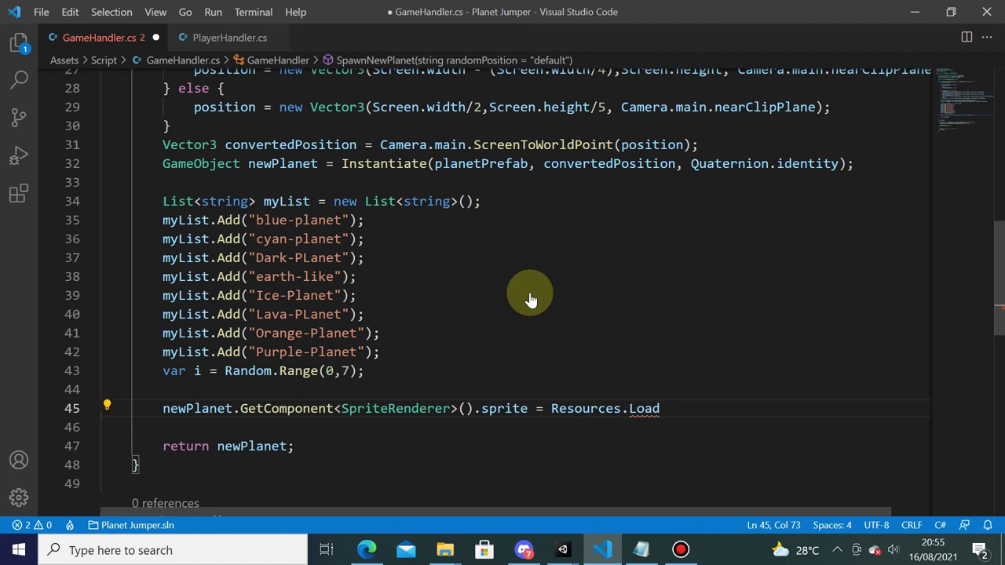
type("();")
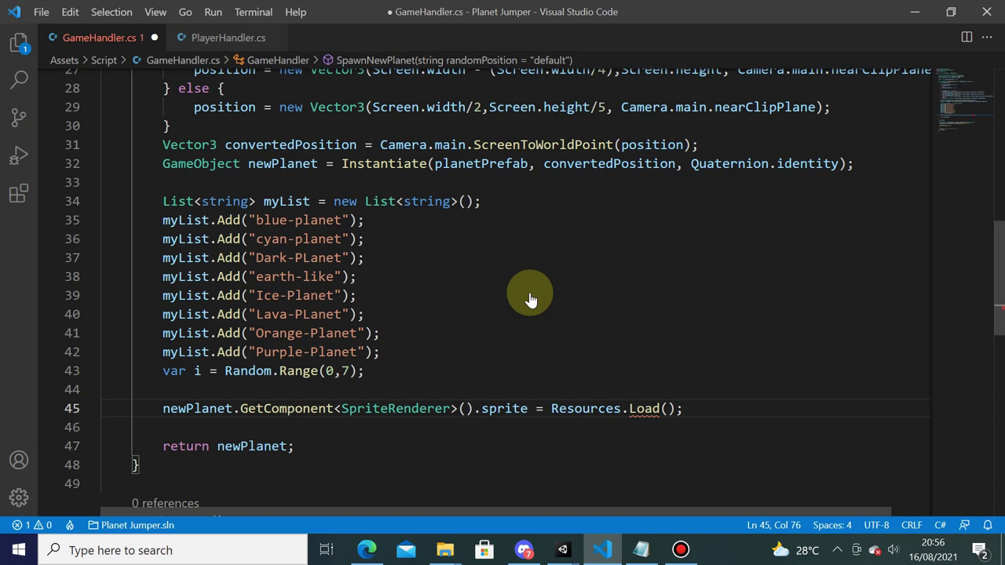
- Complete the call as Resources.Load(myList[i], typeof(Sprite)) as Sprite;
key("Left")
key("Left")
type("myLi")
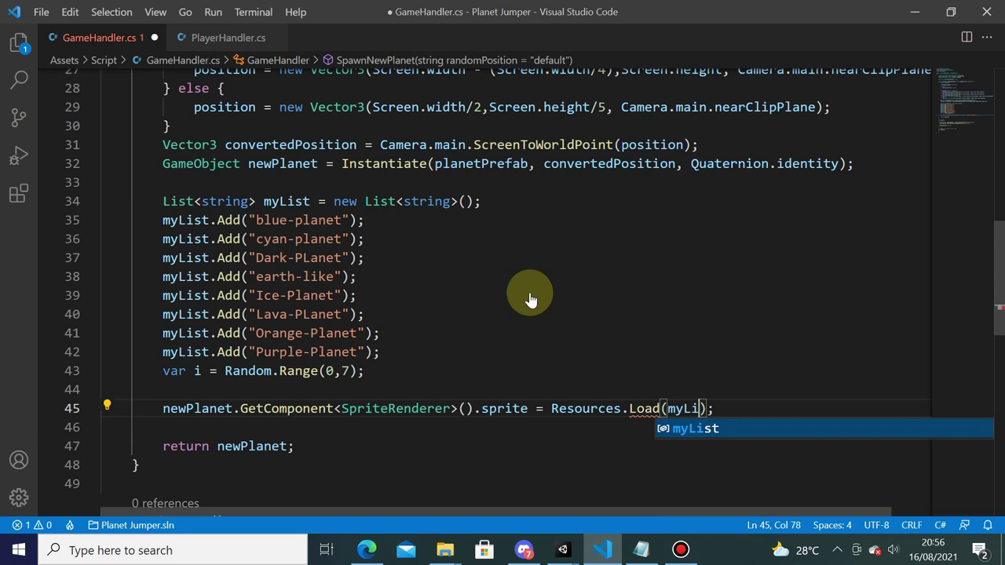
type("st[")
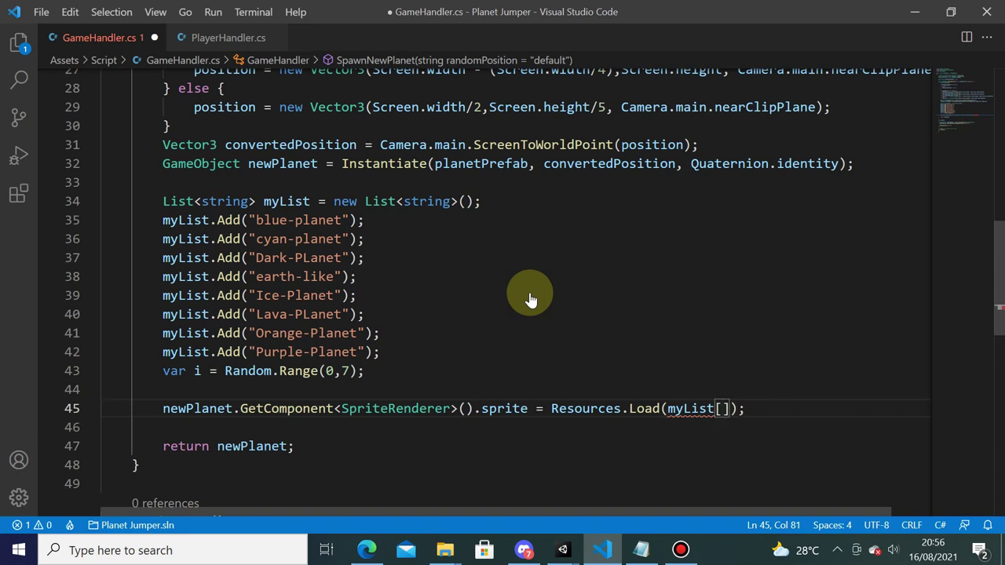
type("i]")
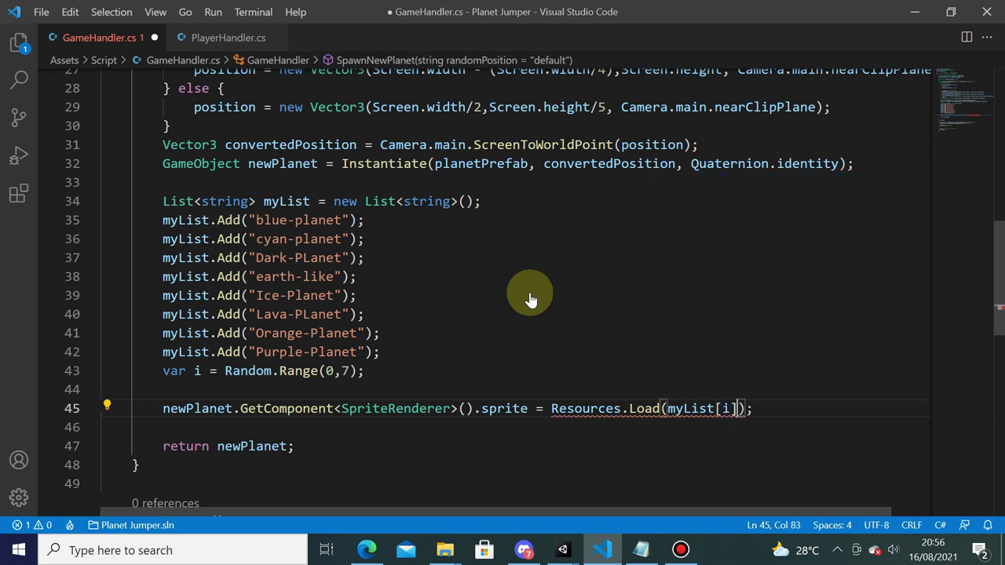
type(", ")
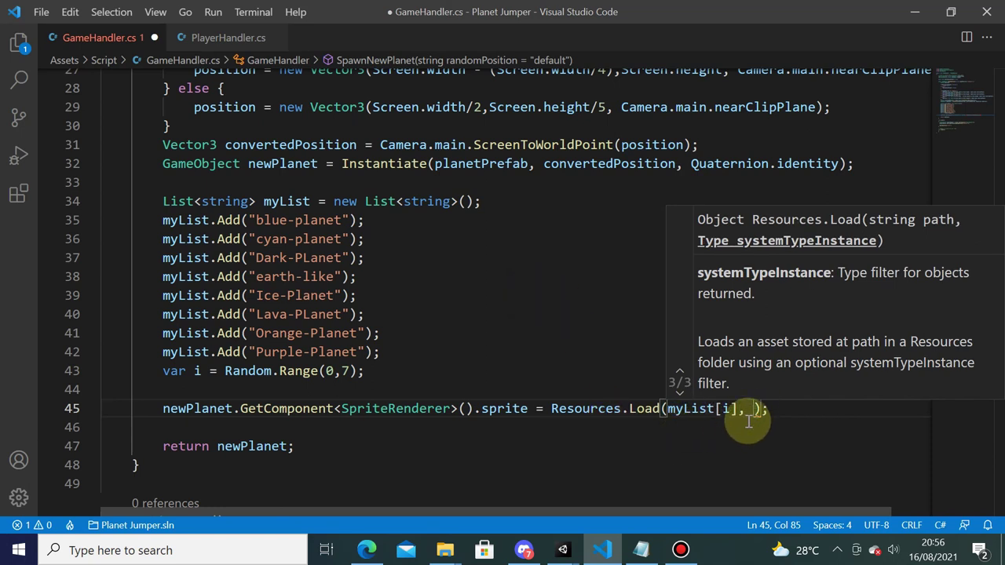
type("type")
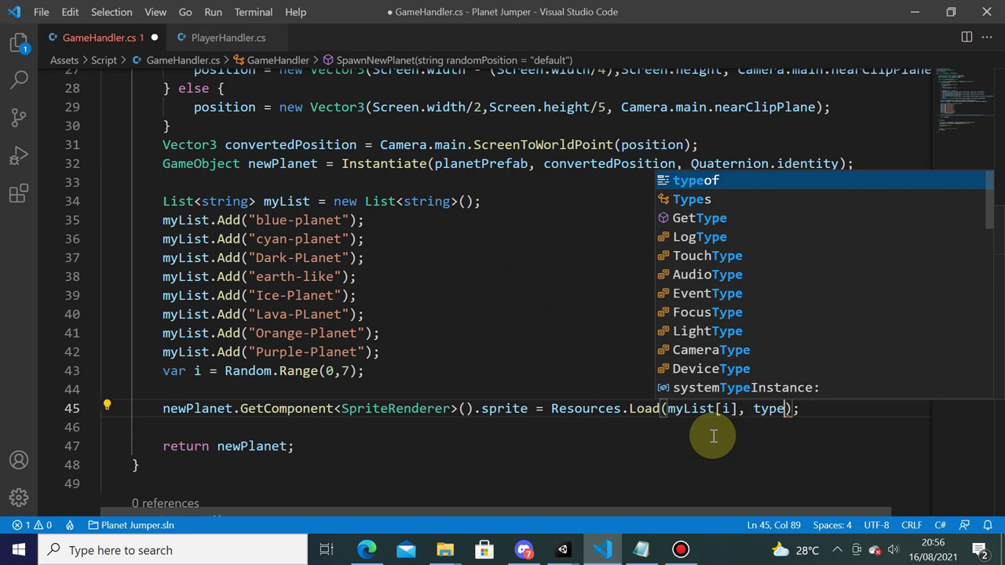
type("of(Sp")
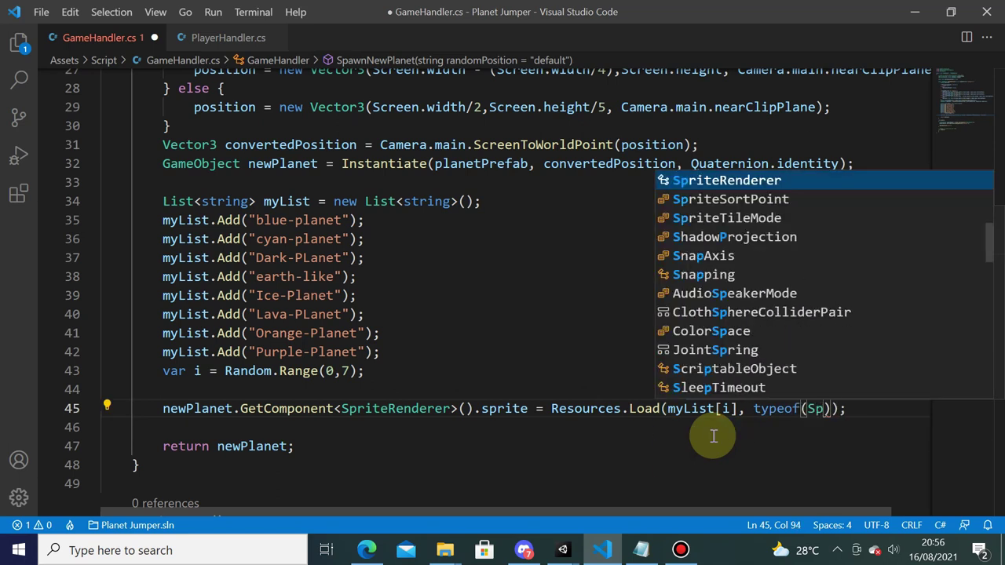
type("rite")
key("Escape")
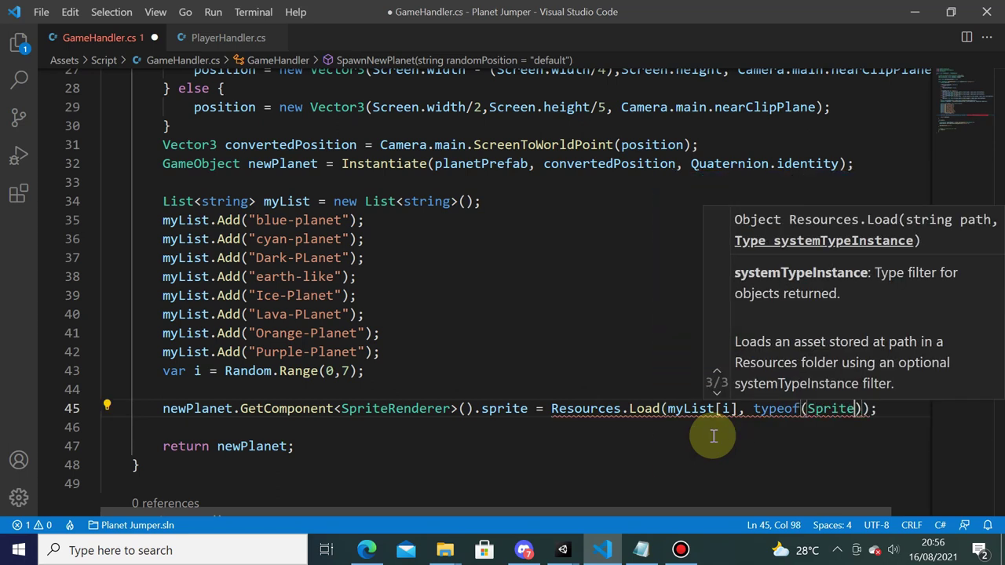
key("Right")
key("Right")
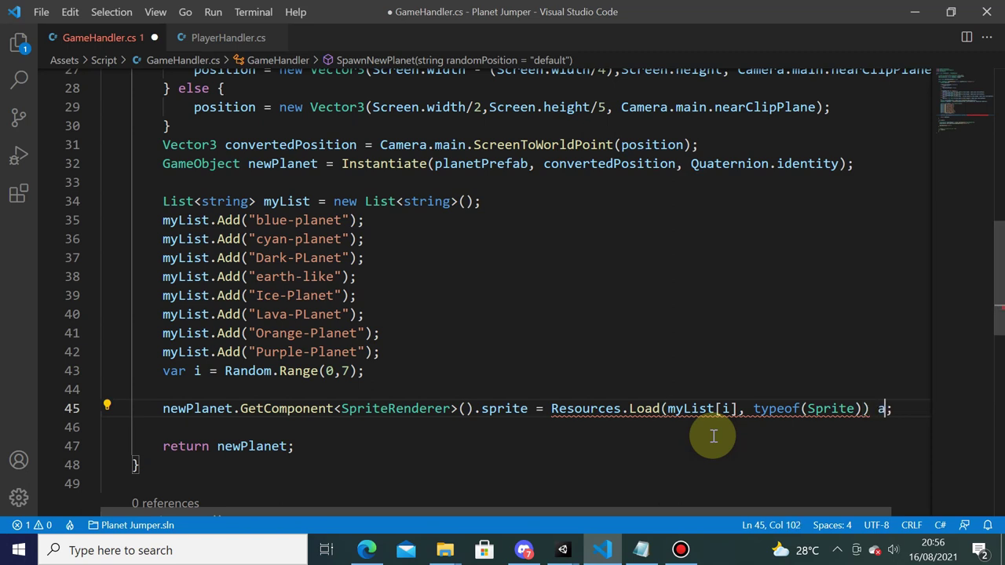
type("s Sp")
key("Tab")
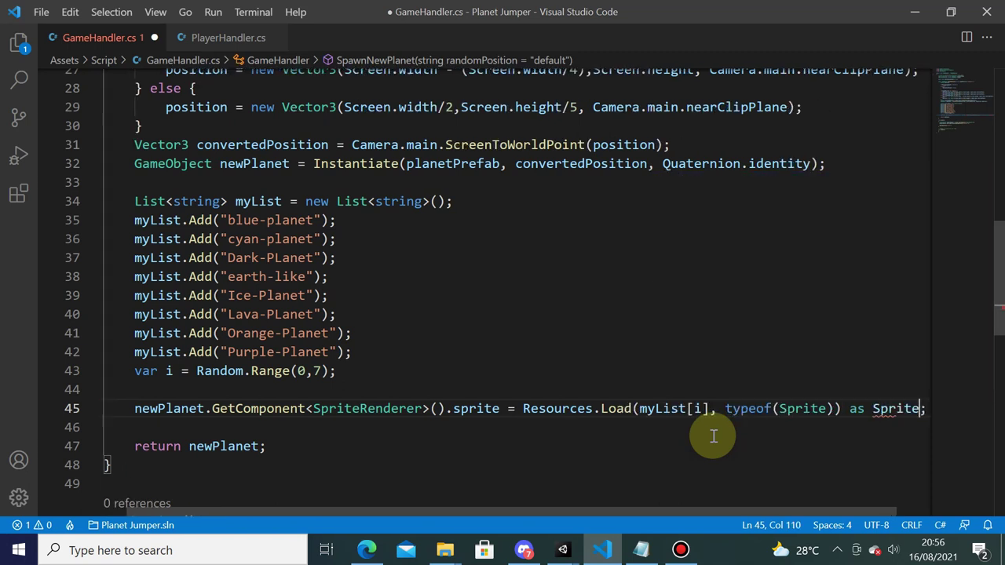
key("Down")
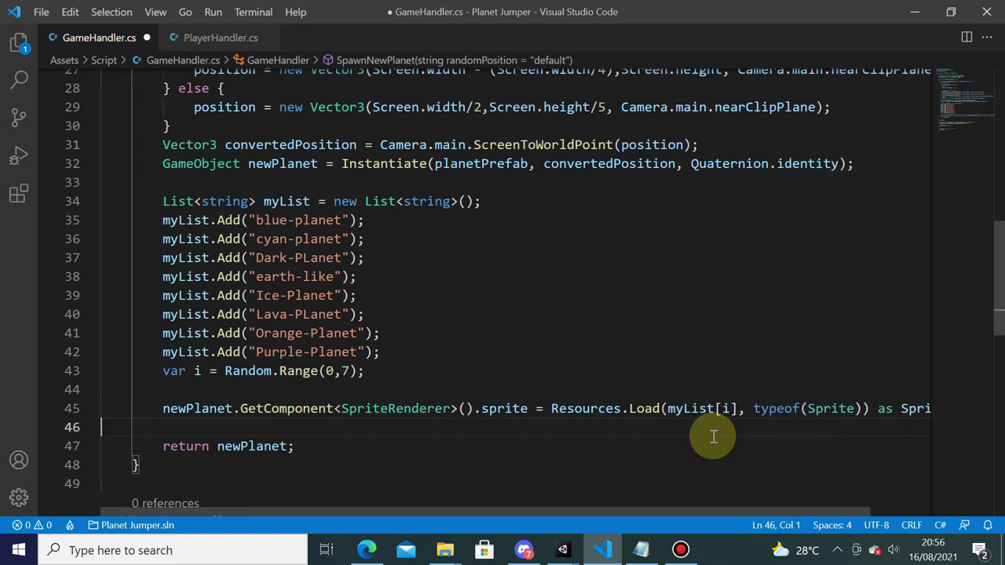
- Save GameHandler.cs and switch back to the Unity editor
mouse_move(560, 511)
left_mouse_down()
mouse_move(671, 516)
mouse_move(608, 503)
left_mouse_up()
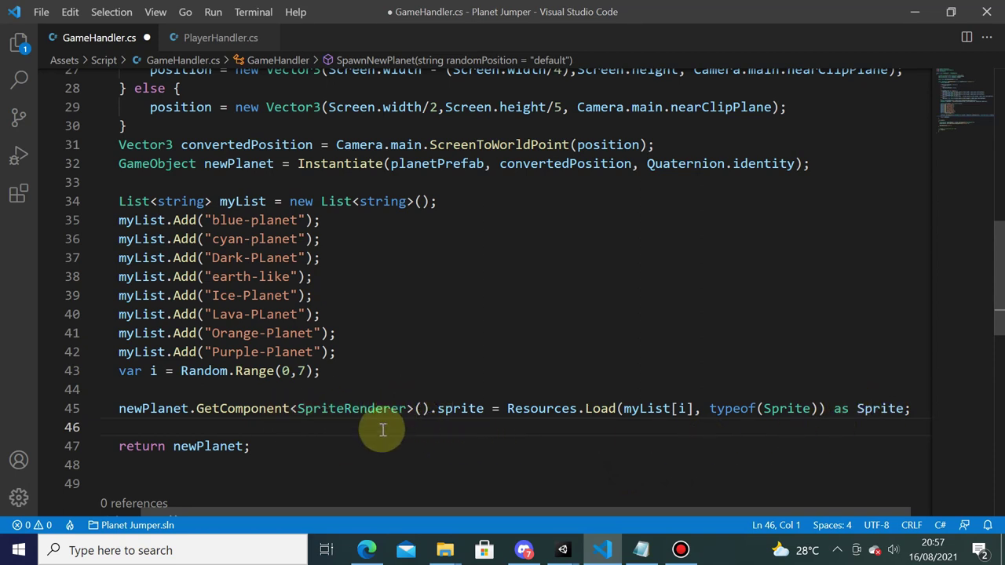
key("ctrl+s")
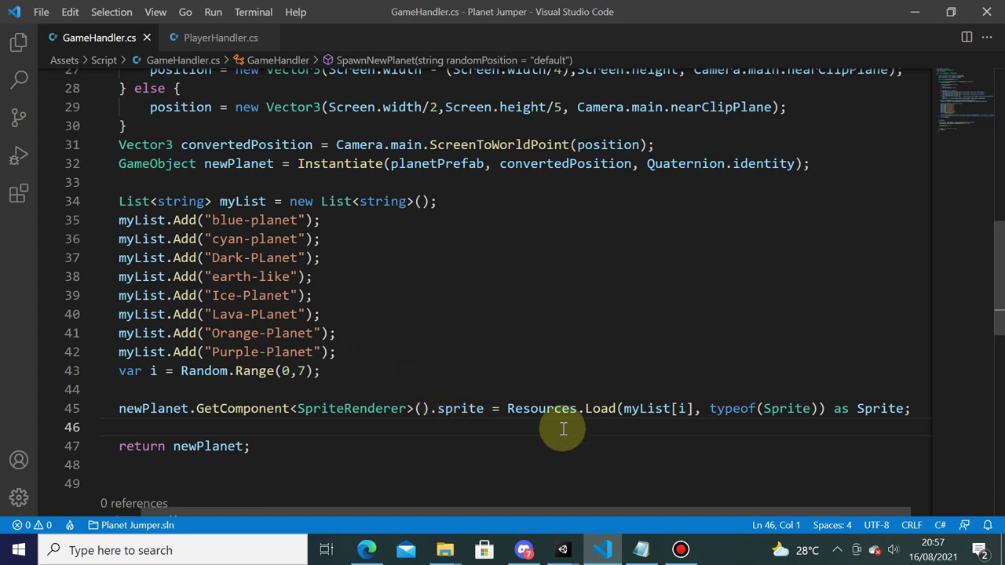
mouse_move(562, 547)
left_click(525, 531)
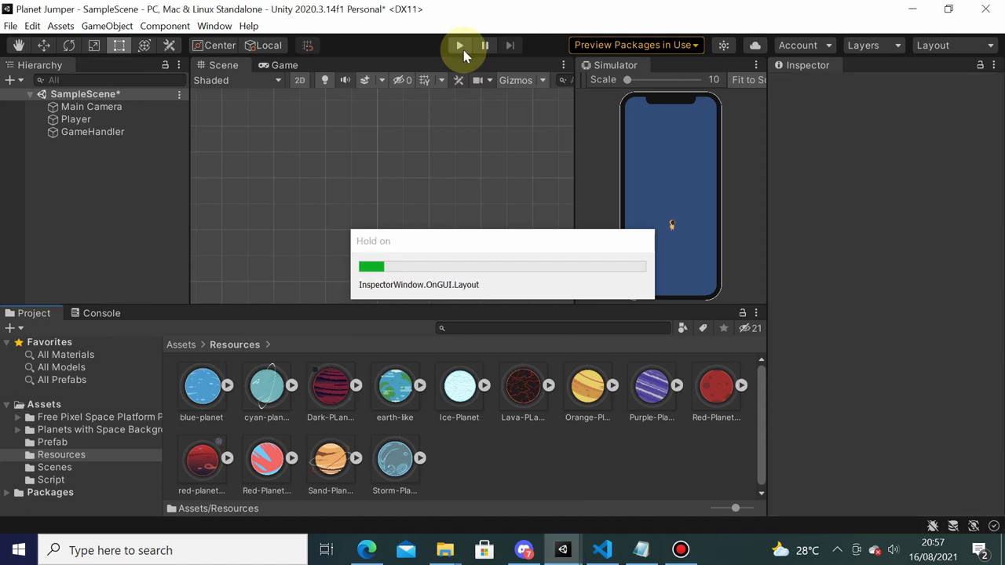
left_click(462, 49)
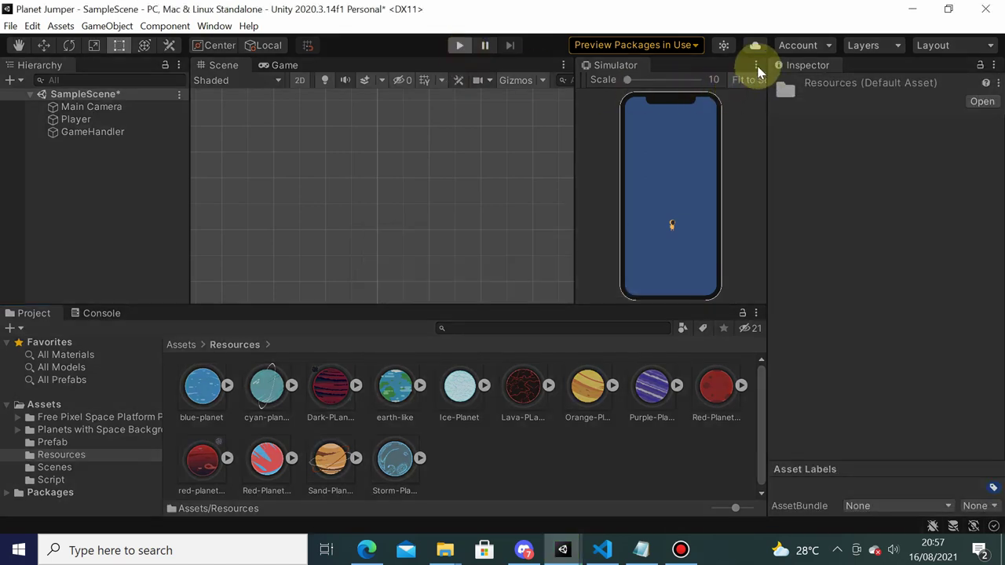
left_click(757, 67)
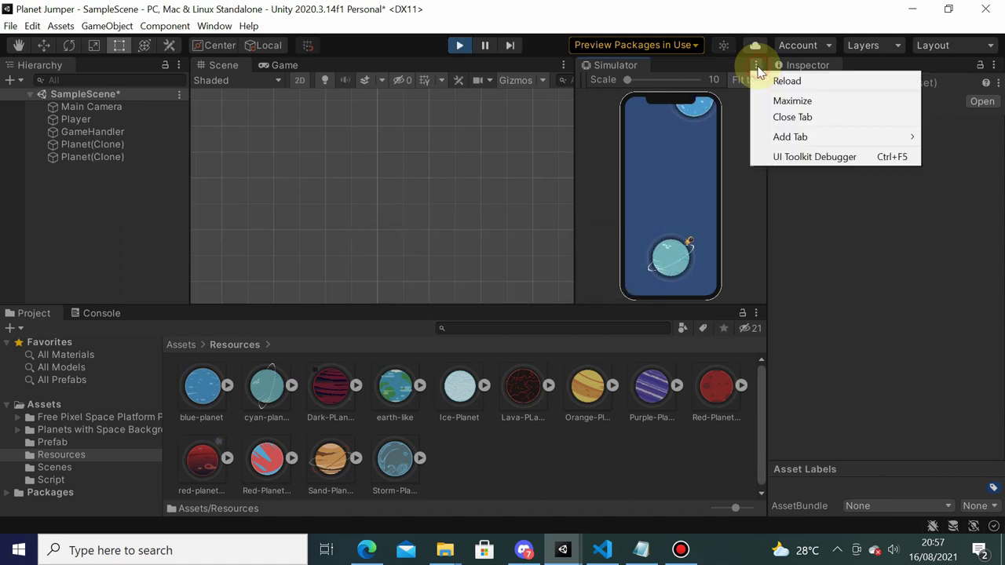
left_click(759, 100)
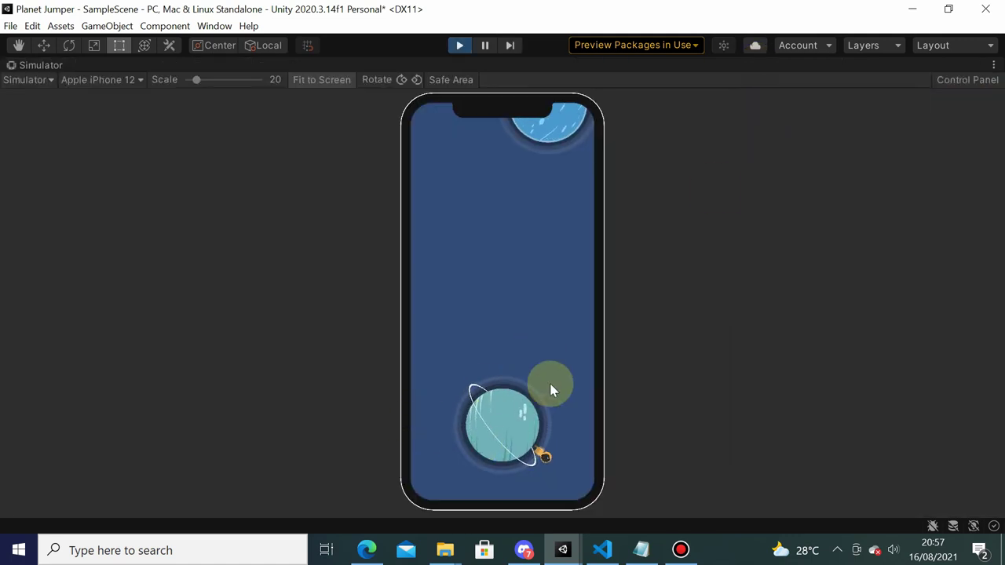
left_click(493, 435)
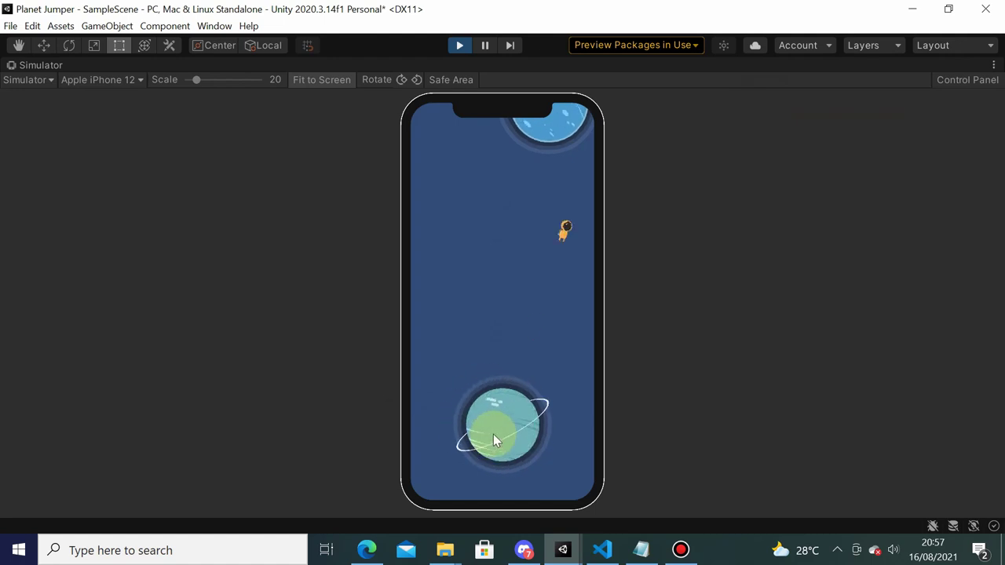
left_click(461, 47)
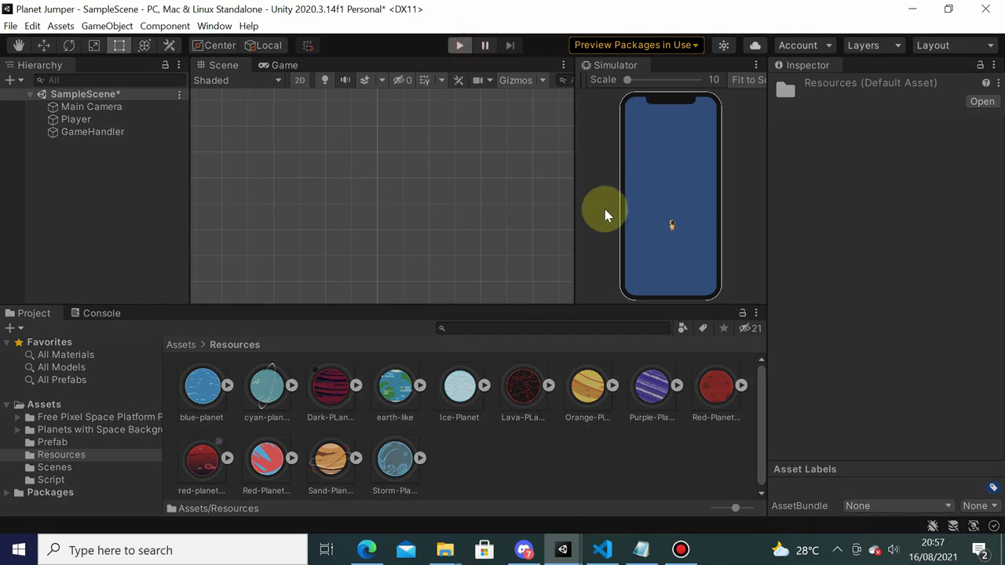
left_click(649, 231)
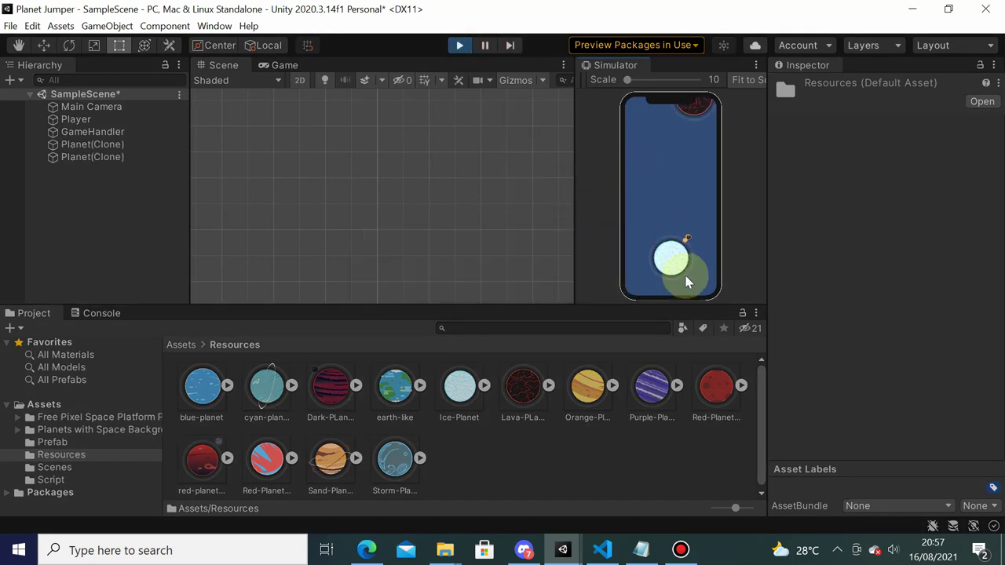
left_click(461, 47)
left_click(665, 231)
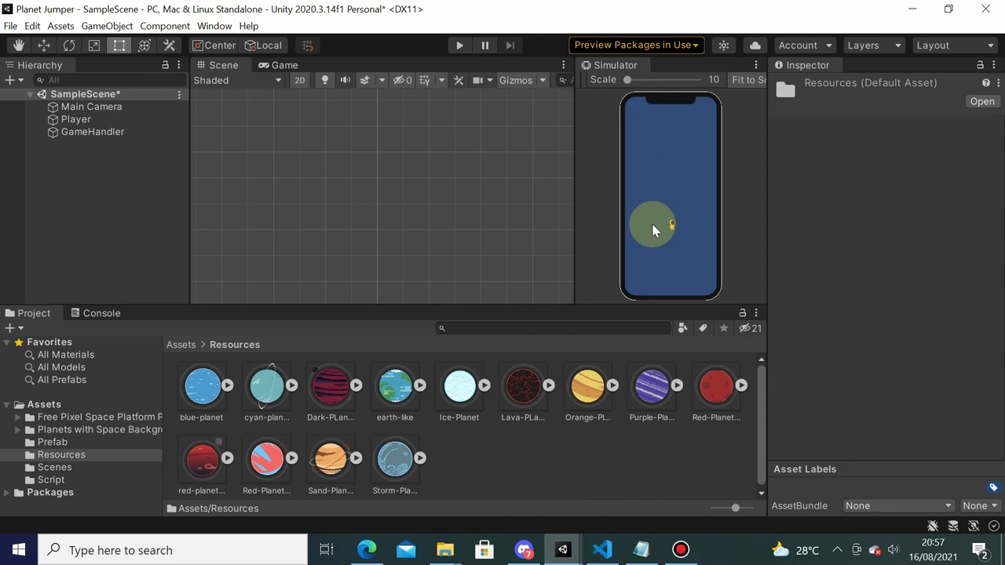
- Browse to Planets with Space Background in Flat Style > Planets and Background in Project
left_click(93, 430)
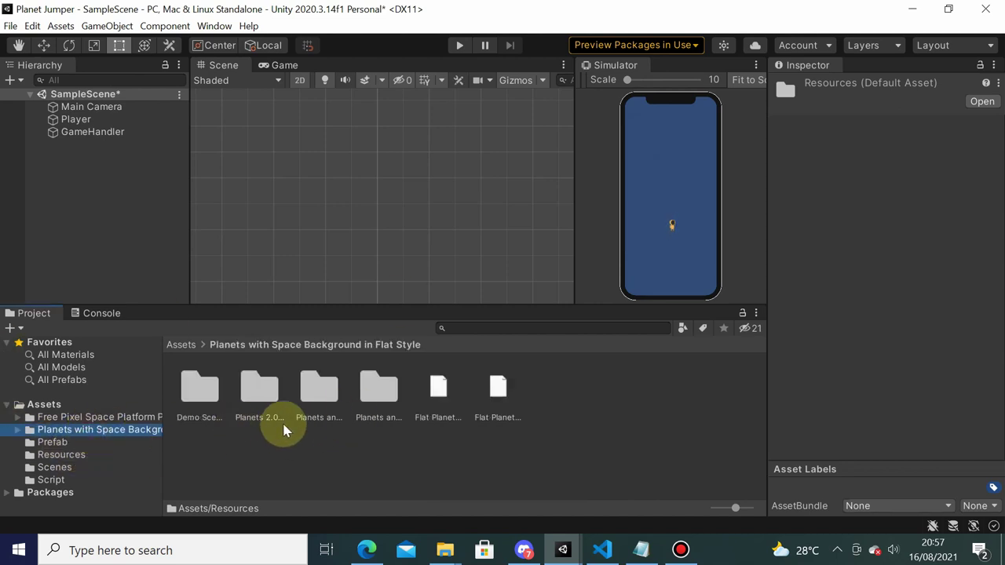
left_click(17, 431)
left_click(97, 468)
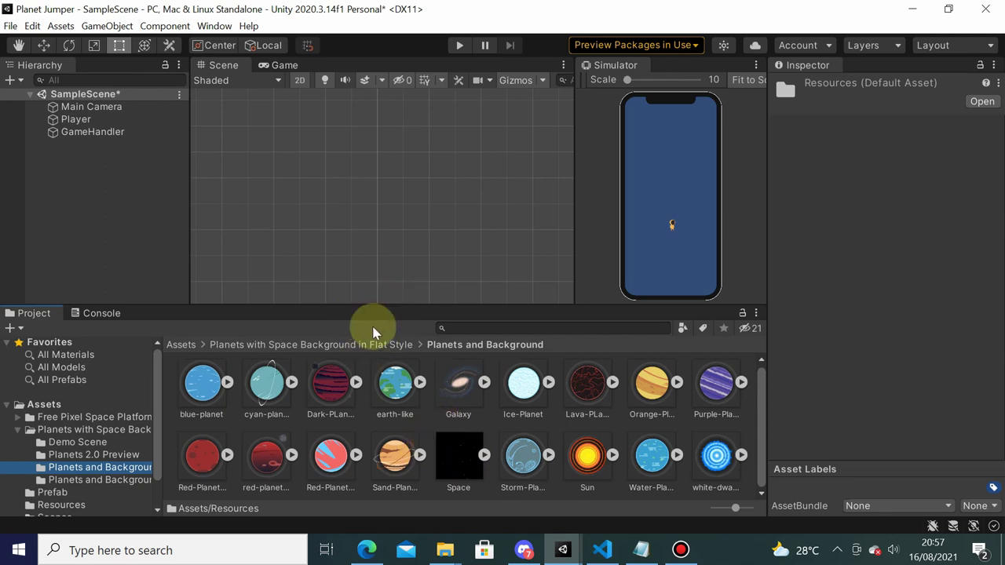
left_click(149, 299)
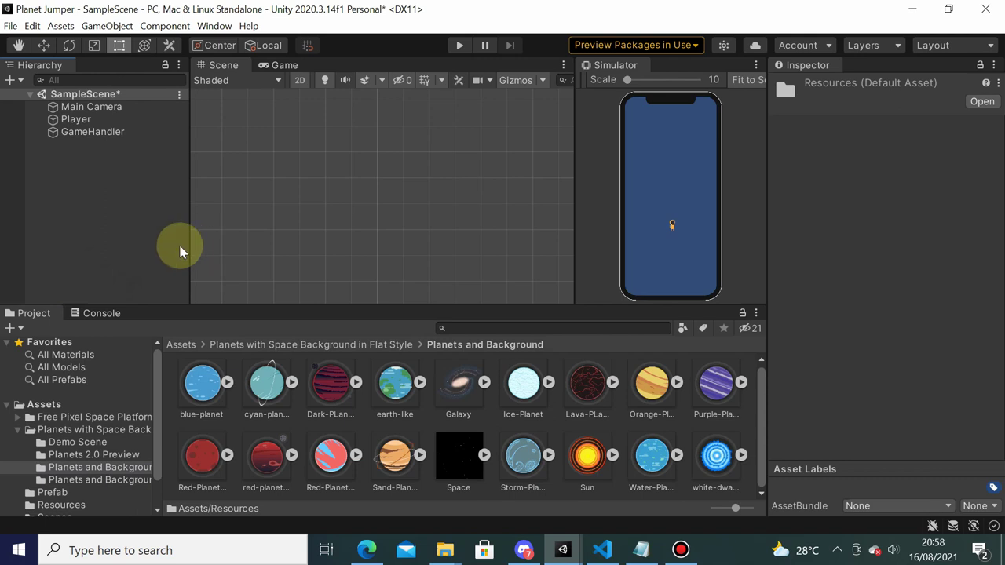
- Add a UI Canvas to the Hierarchy and select it to view its settings
right_click(74, 155)
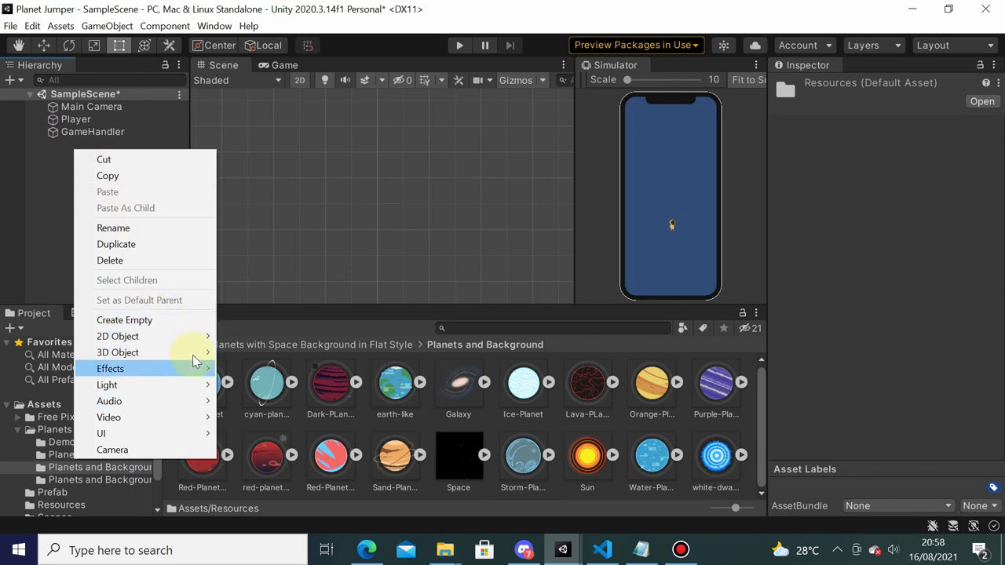
mouse_move(201, 338)
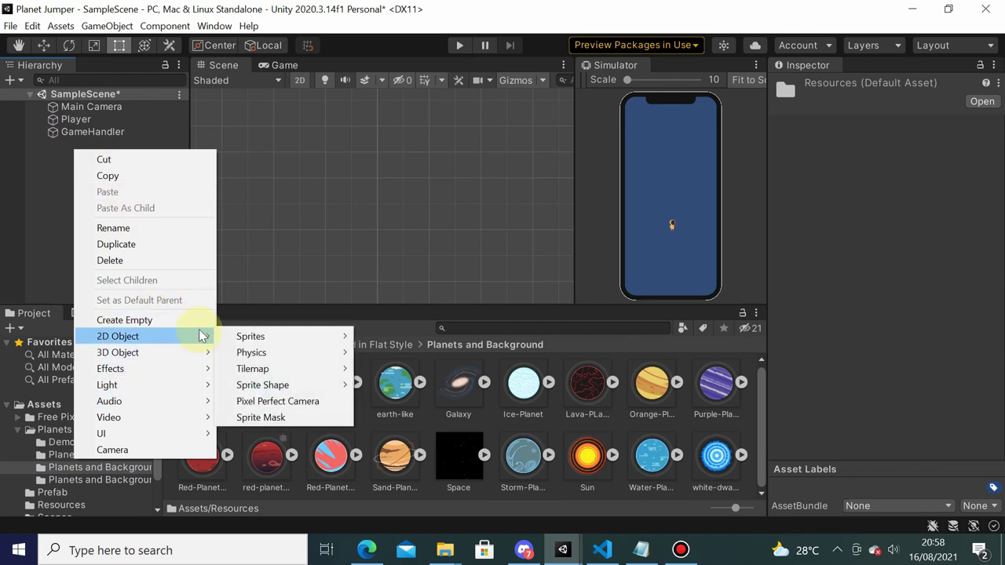
mouse_move(174, 435)
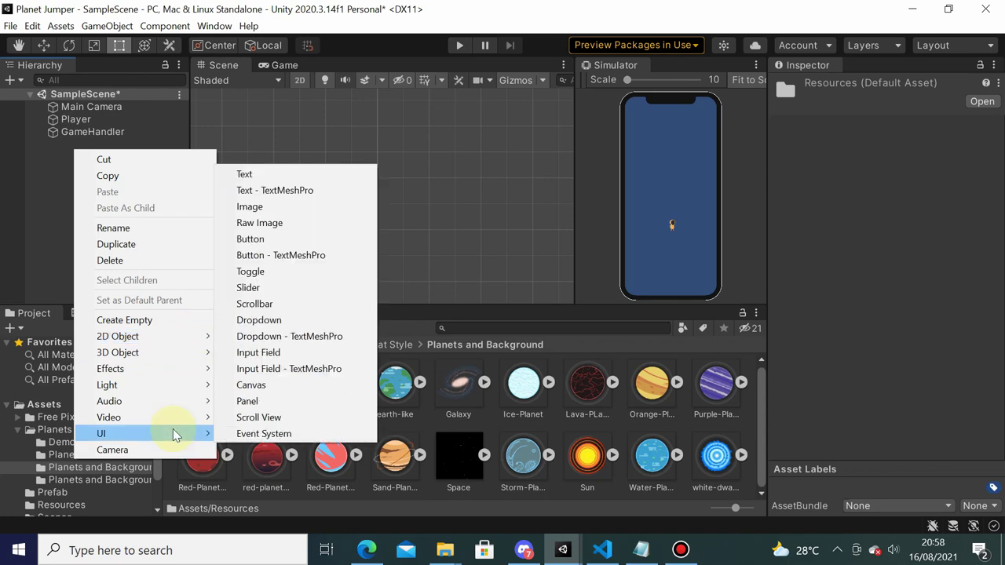
left_click(270, 385)
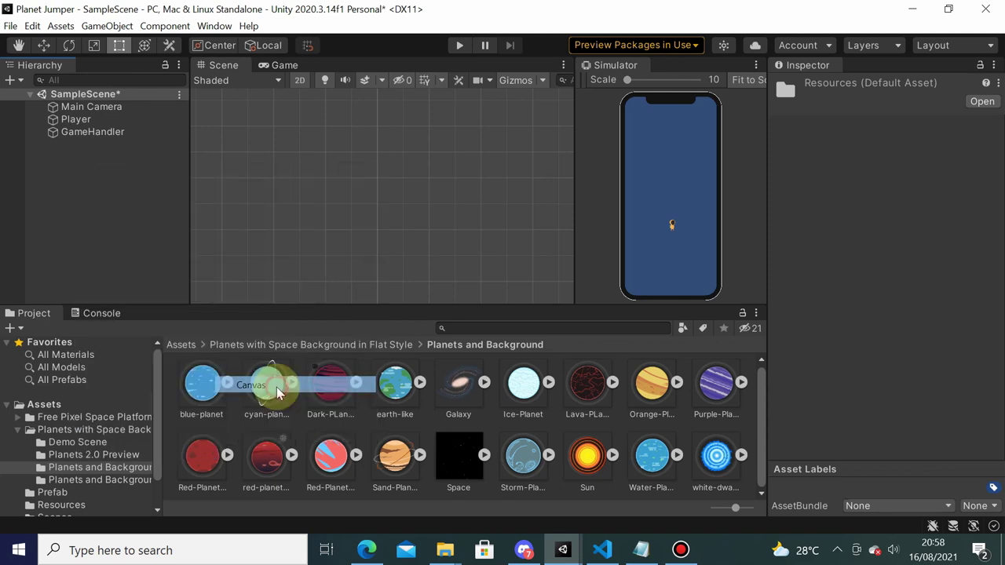
left_click(131, 229)
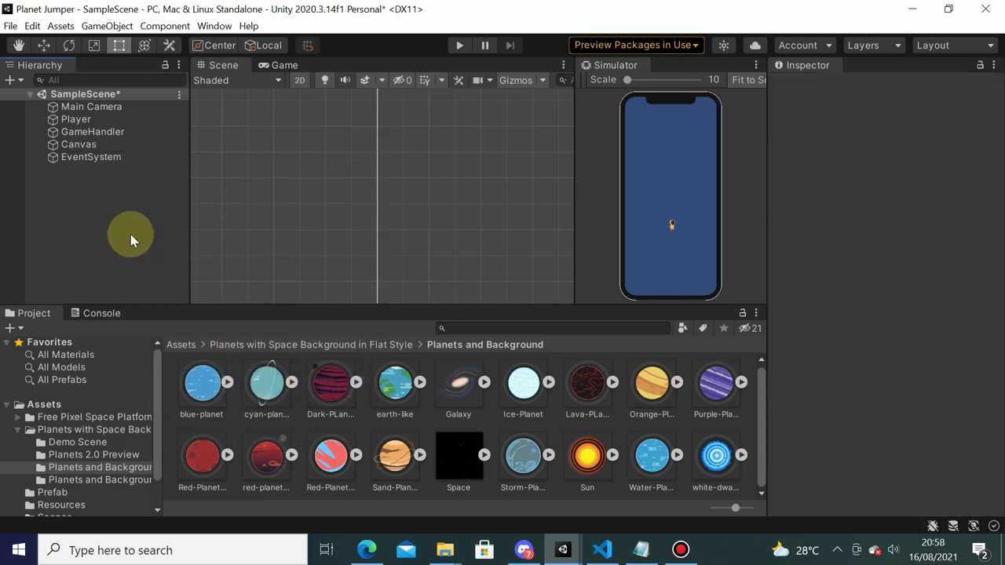
left_click(78, 149)
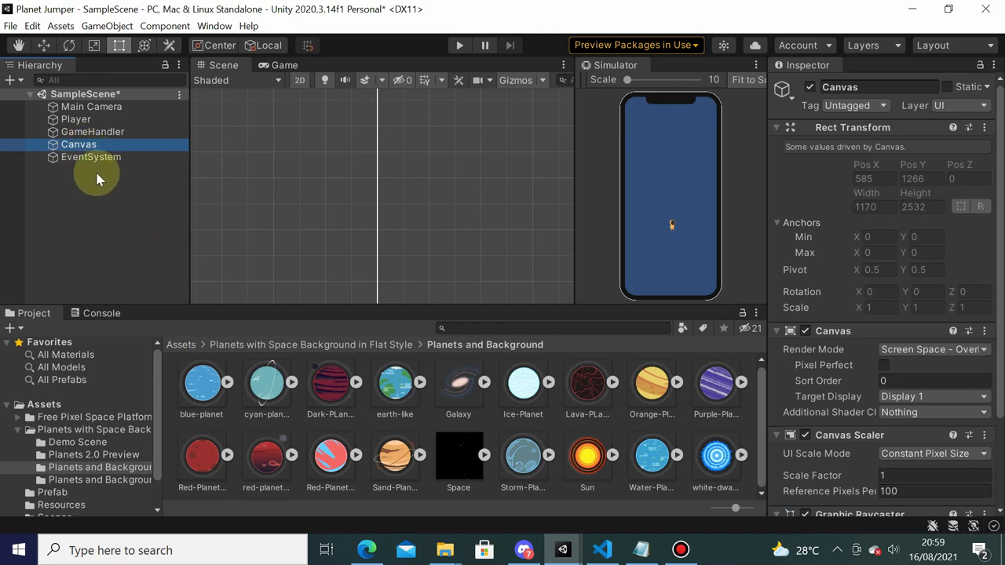
- Create a UI Image as a child of the Canvas, keeping the default name
right_click(73, 145)
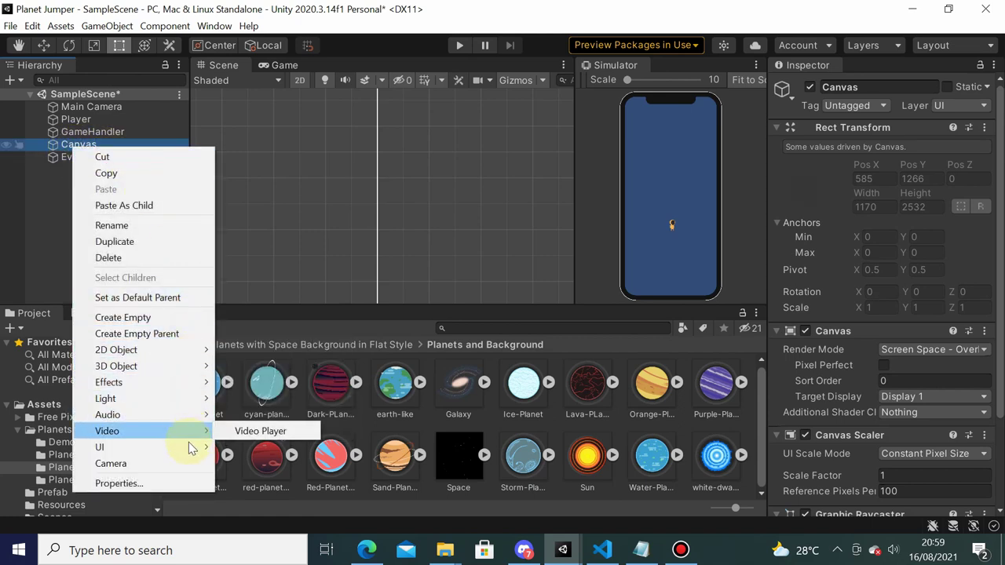
mouse_move(191, 446)
left_click(318, 222)
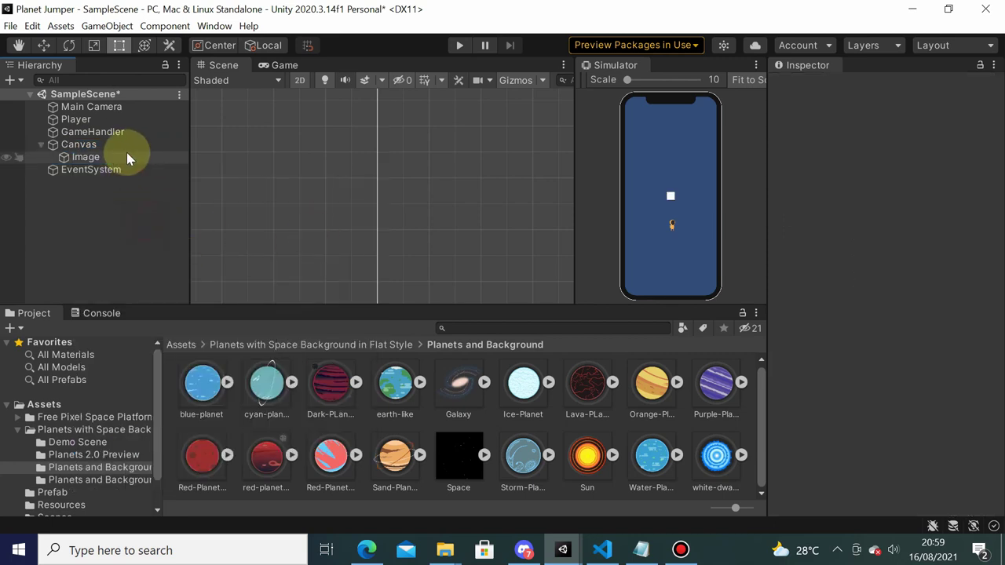
left_click(127, 152)
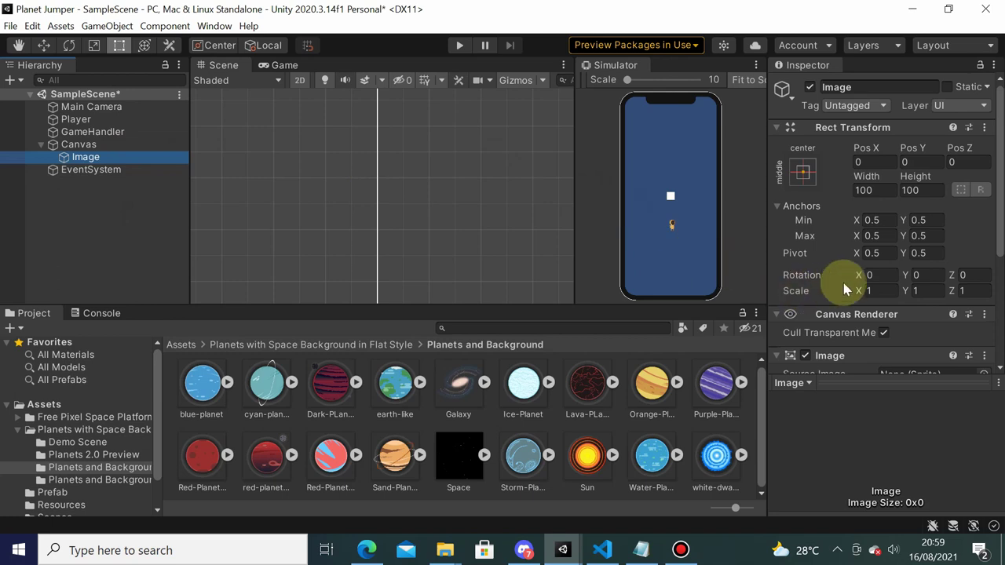
scroll(870, 325, "down", 5)
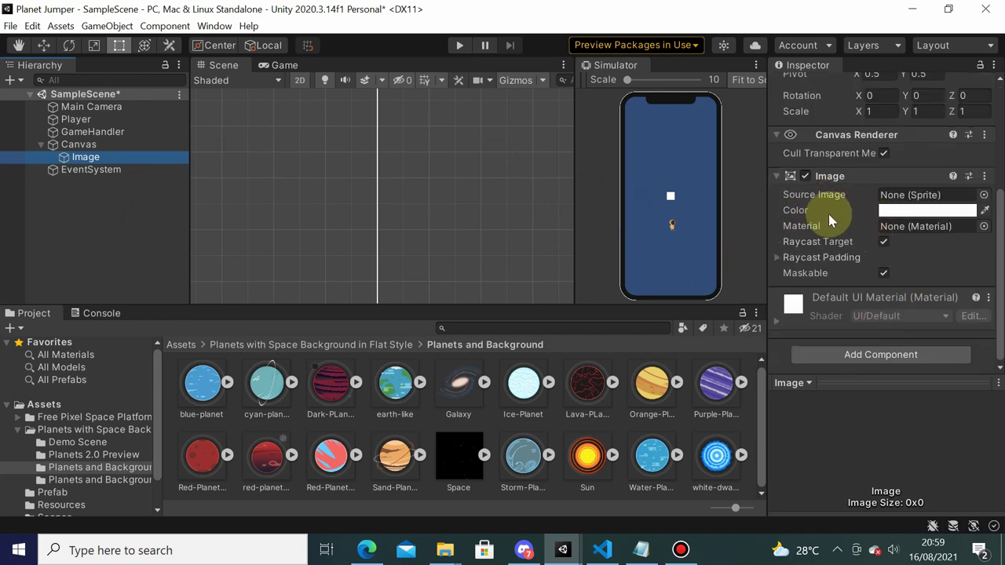
- Set the Image's Source Image to the Space sprite via the picker search
left_click(959, 196)
left_click(982, 196)
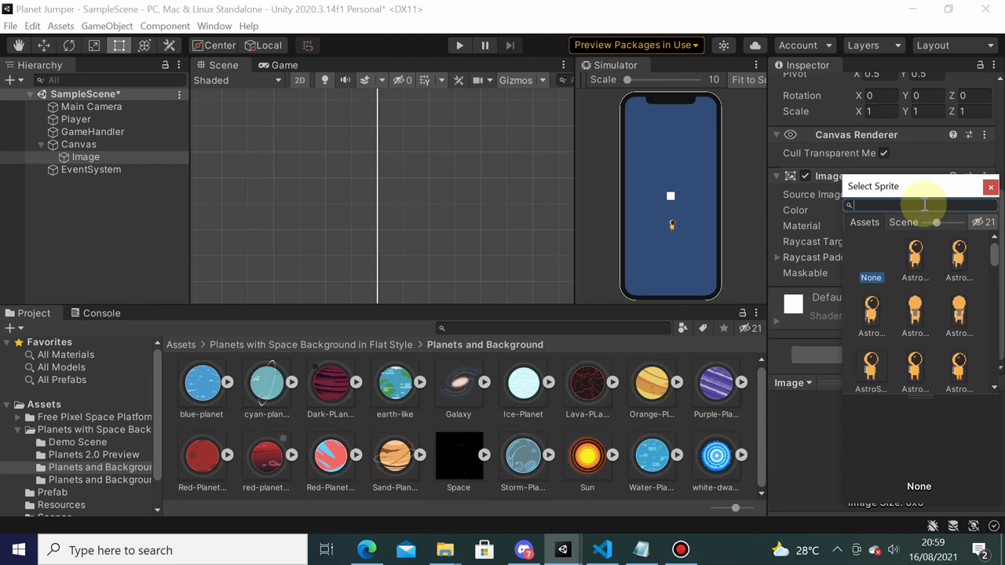
type("gal")
key("BackSpace")
key("BackSpace")
key("BackSpace")
type("s")
left_click(934, 243)
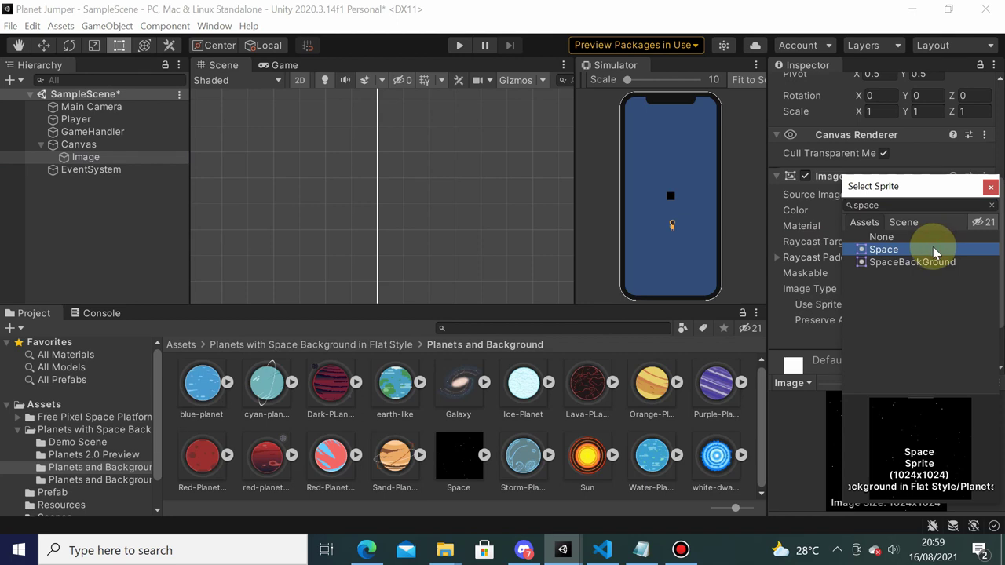
double_click(933, 247)
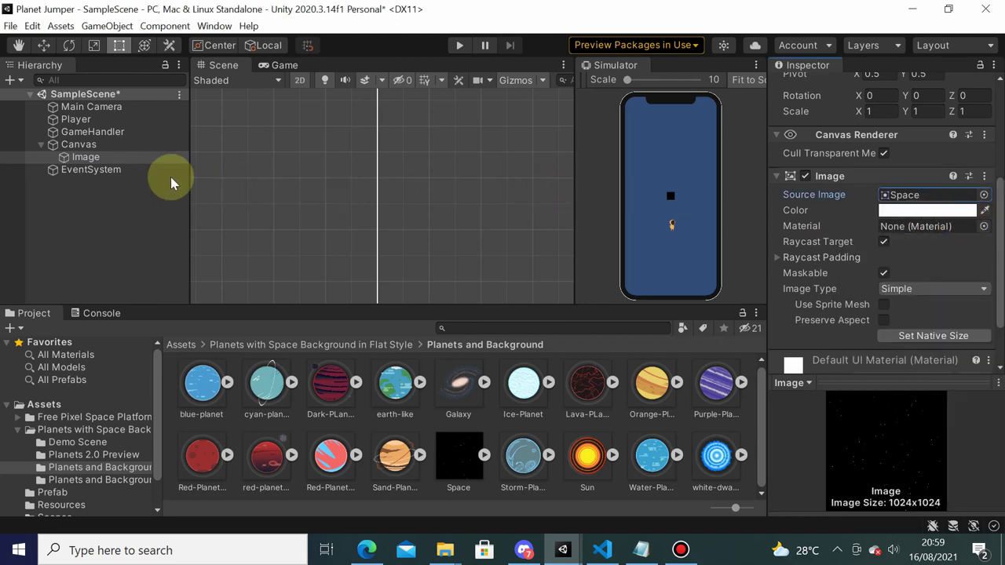
- Scale the Image to 18.65 on X and 31.4 on Y to cover the phone screen
scroll(450, 181, "down", 2)
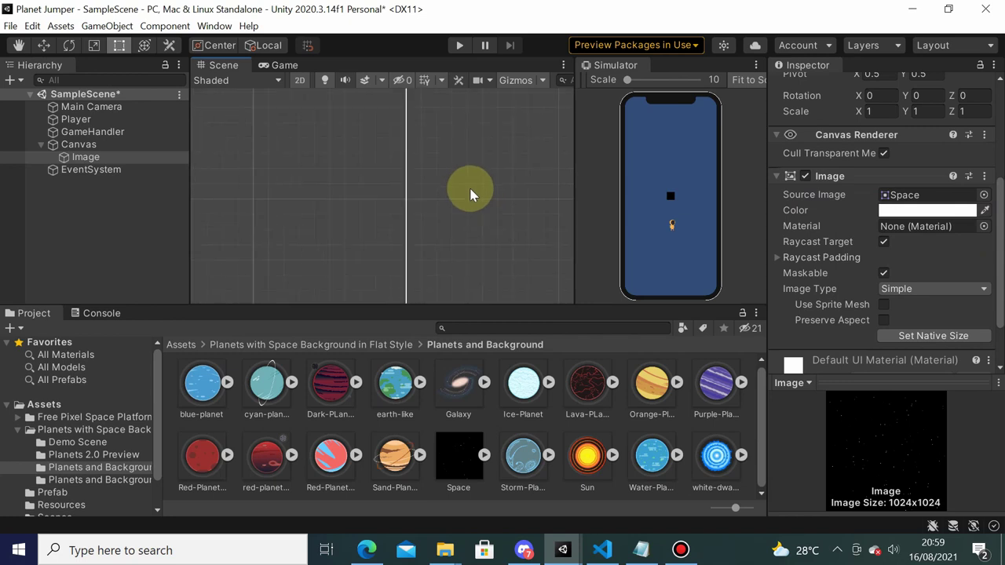
scroll(470, 204, "down", 3)
middle_click_drag(471, 213, 466, 152)
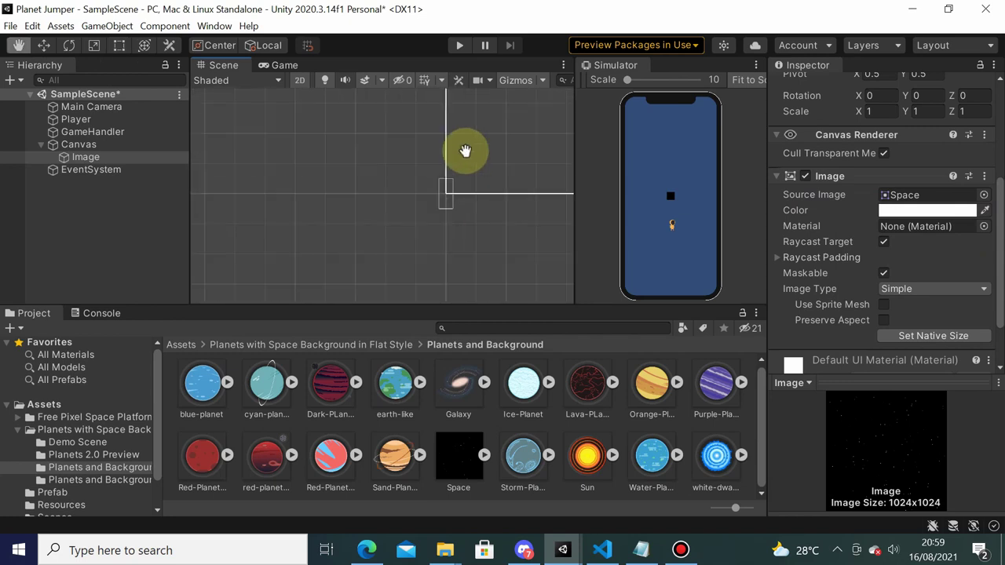
scroll(455, 204, "up", 5)
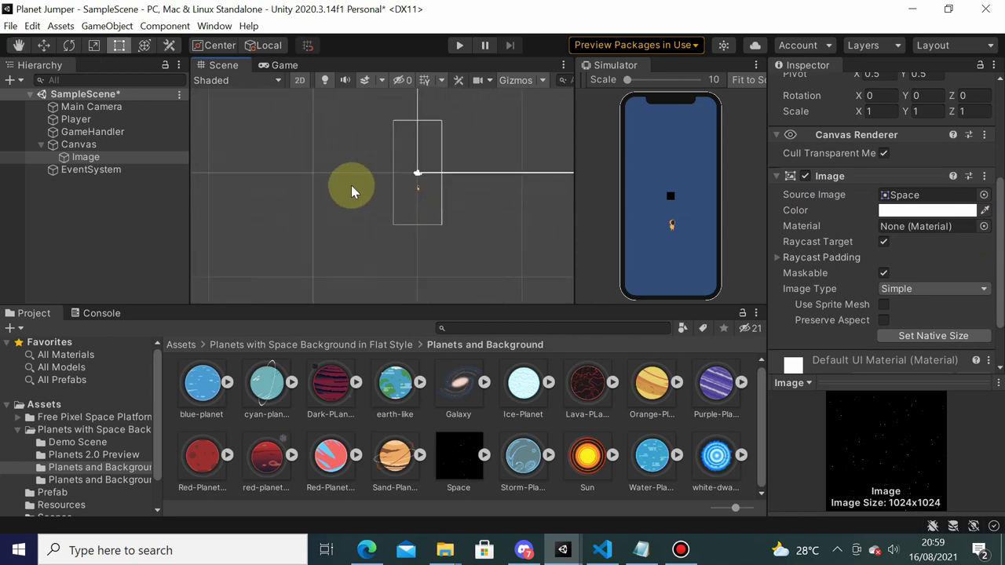
left_click(124, 159)
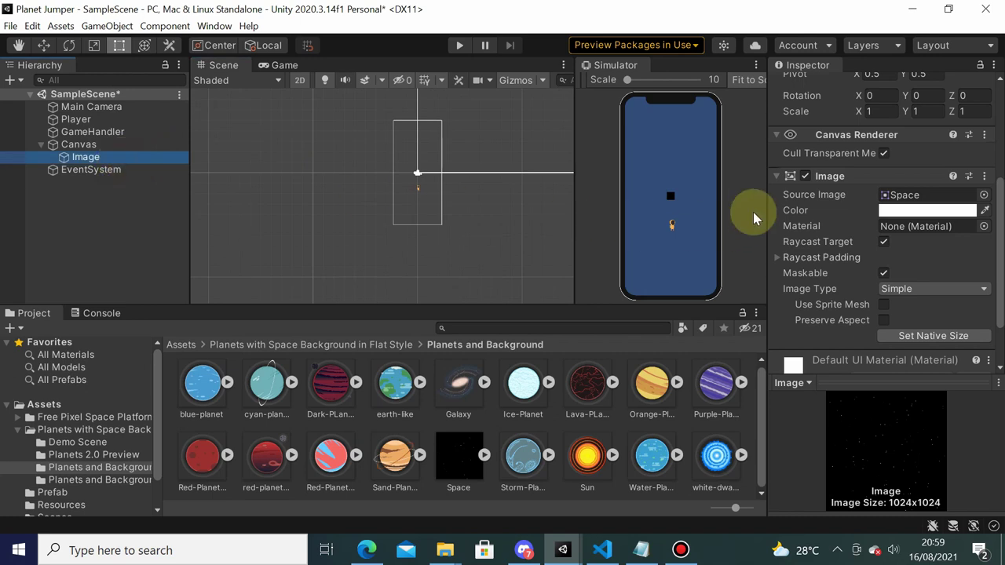
scroll(904, 110, "up", 5)
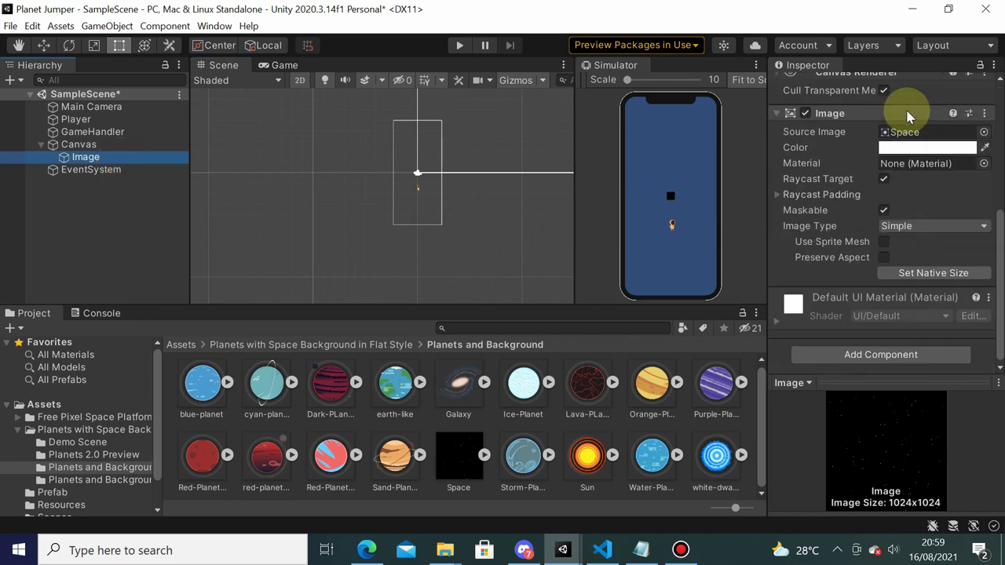
scroll(886, 247, "down", 4)
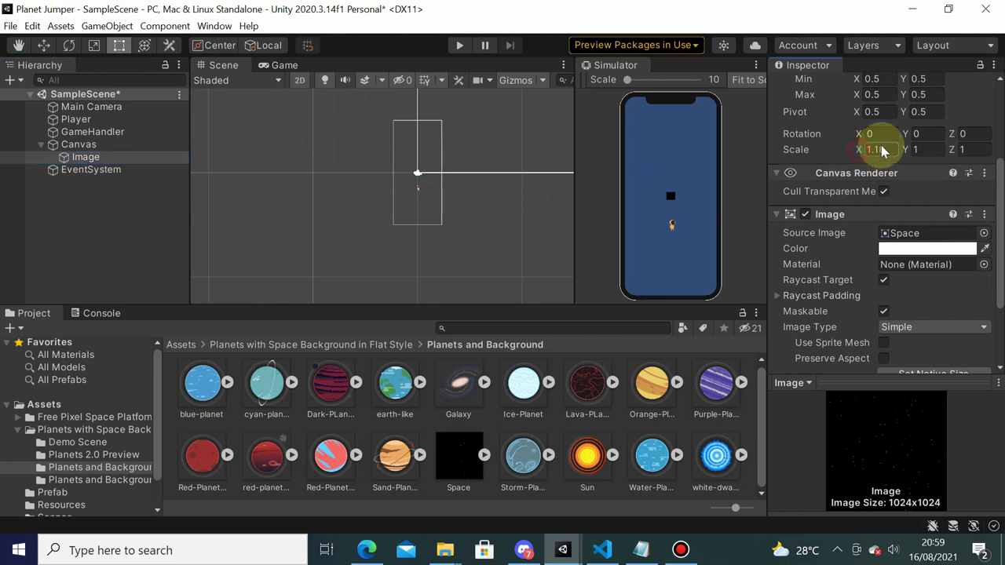
left_click_drag(867, 151, 973, 143)
left_click_drag(113, 141, 321, 172)
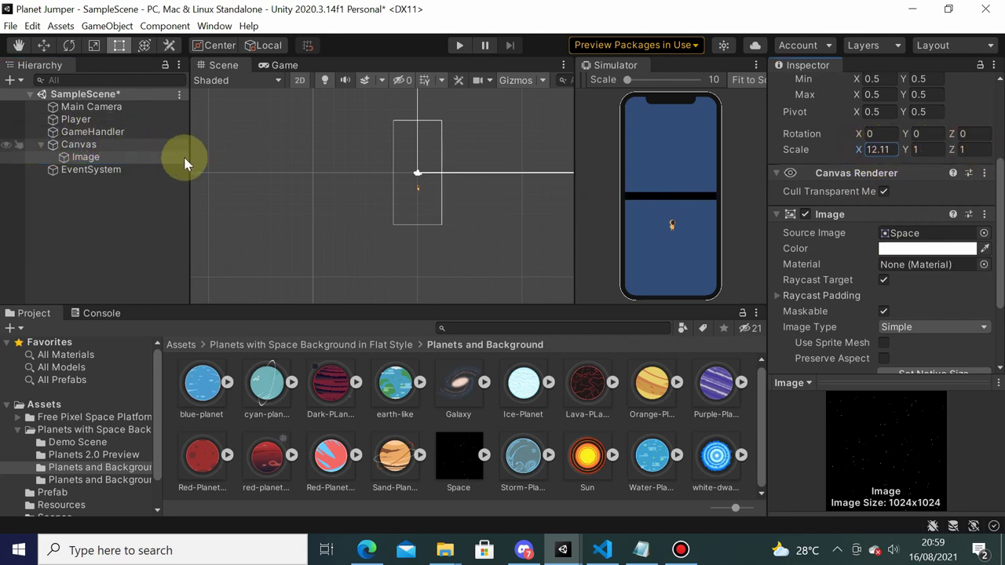
middle_click_drag(367, 165, 345, 188)
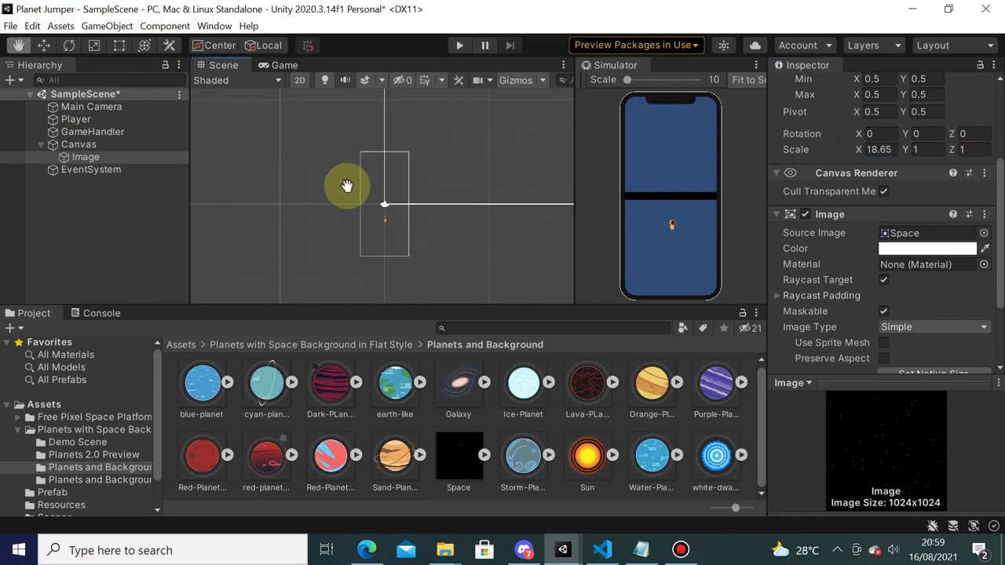
left_click_drag(910, 151, 199, 132)
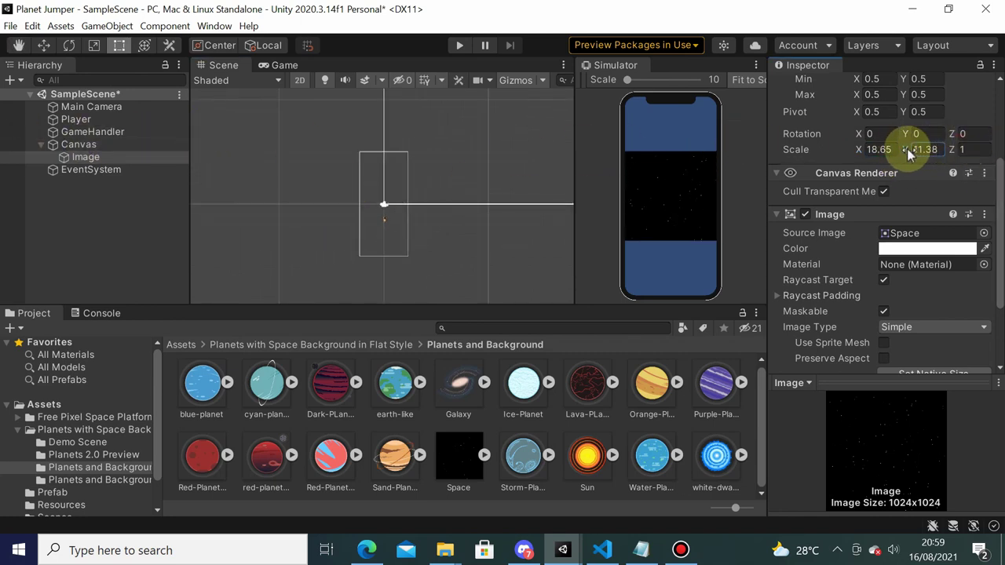
mouse_move(910, 153)
left_mouse_down()
mouse_move(959, 151)
mouse_move(76, 154)
mouse_move(1000, 135)
mouse_move(762, 134)
left_mouse_up()
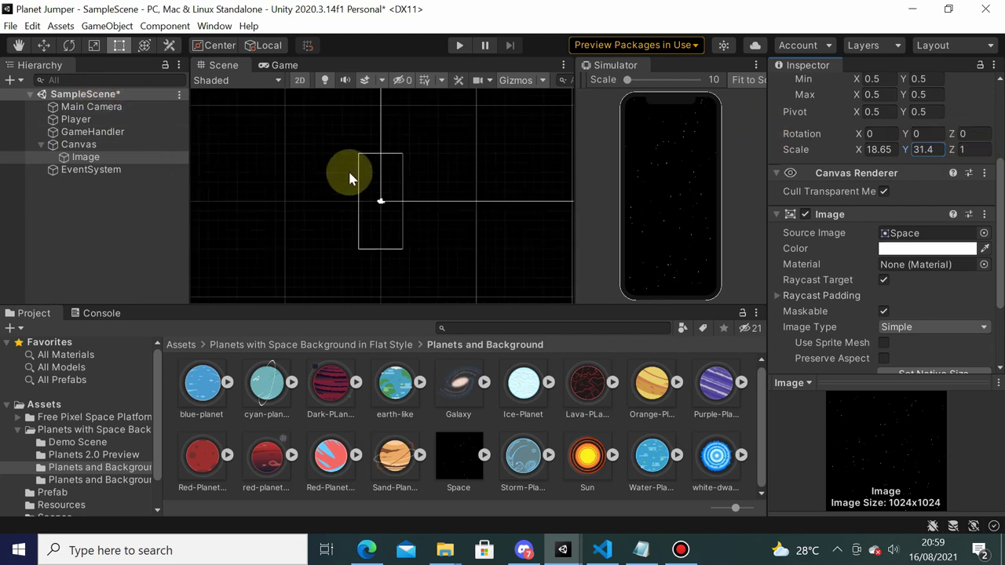
- Keep the Image's Z scale at 1 and check its Z position
scroll(353, 204, "down", 3)
right_click_drag(353, 204, 432, 197)
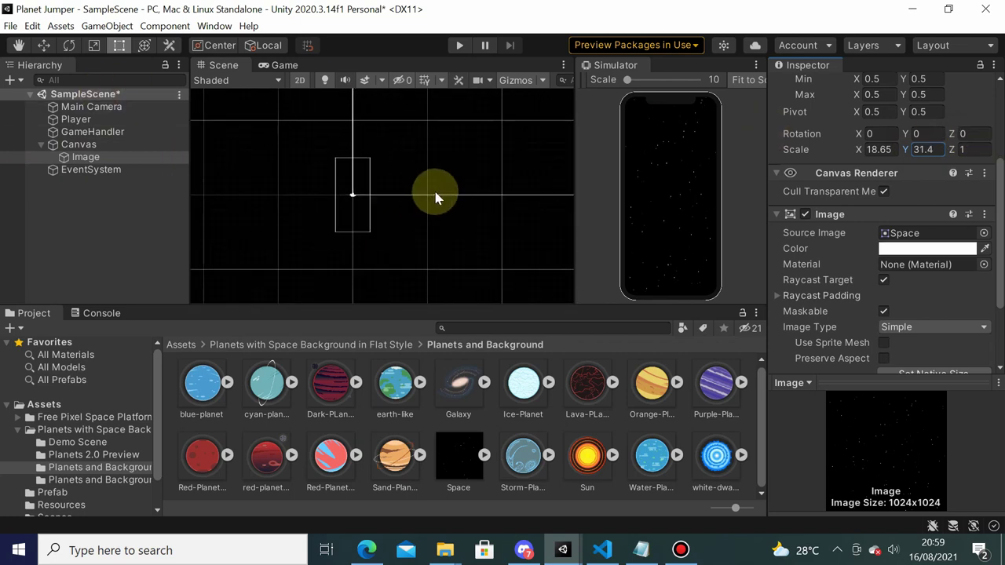
left_click(972, 149)
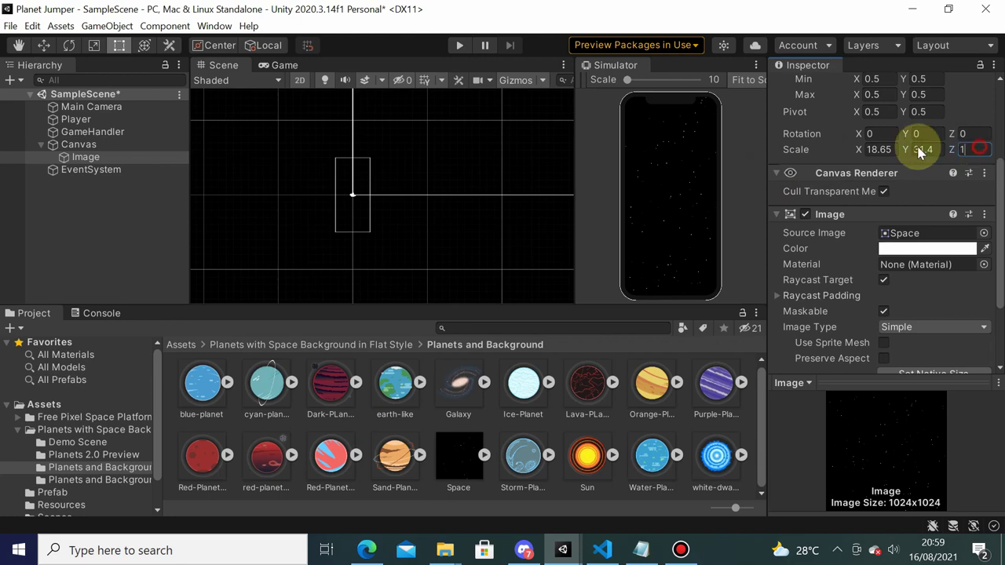
type("0")
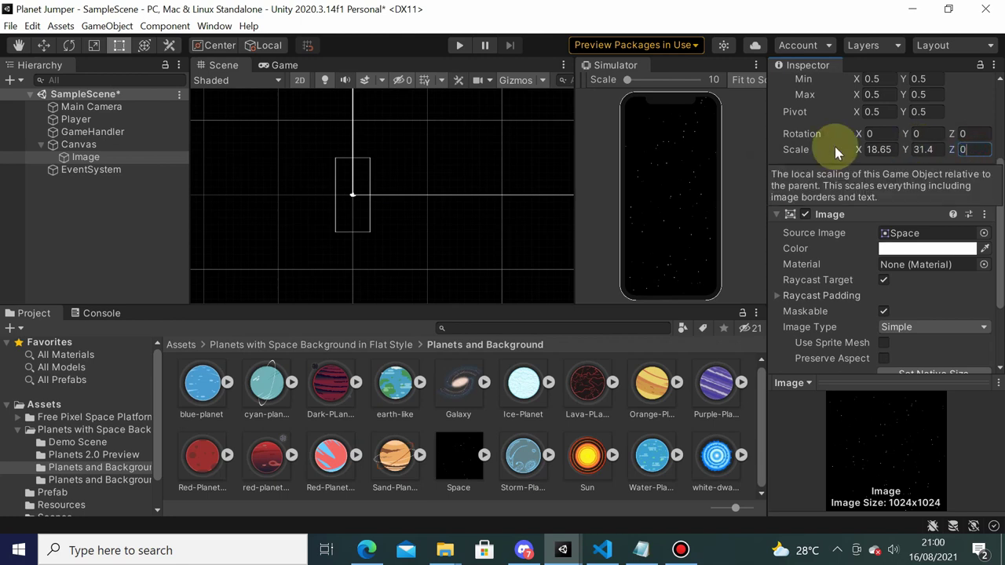
key("BackSpace")
type("1")
scroll(977, 108, "up", 3)
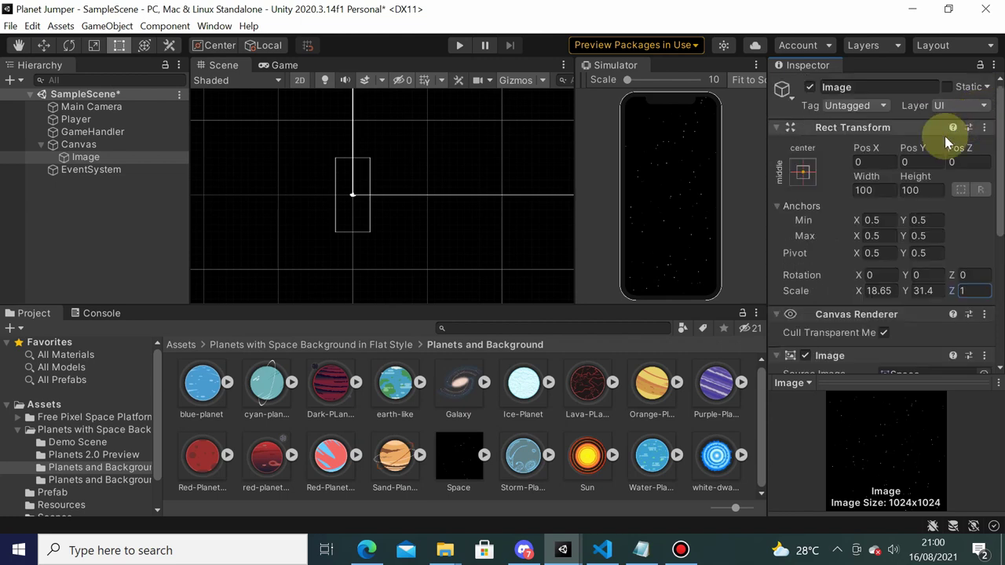
left_click(963, 162)
type(".3")
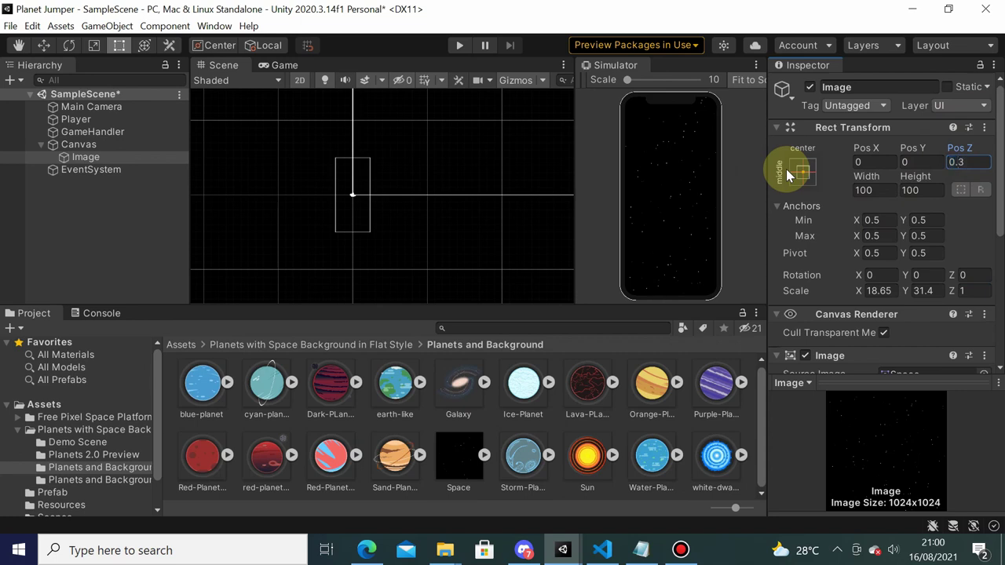
left_click(967, 162)
type("0")
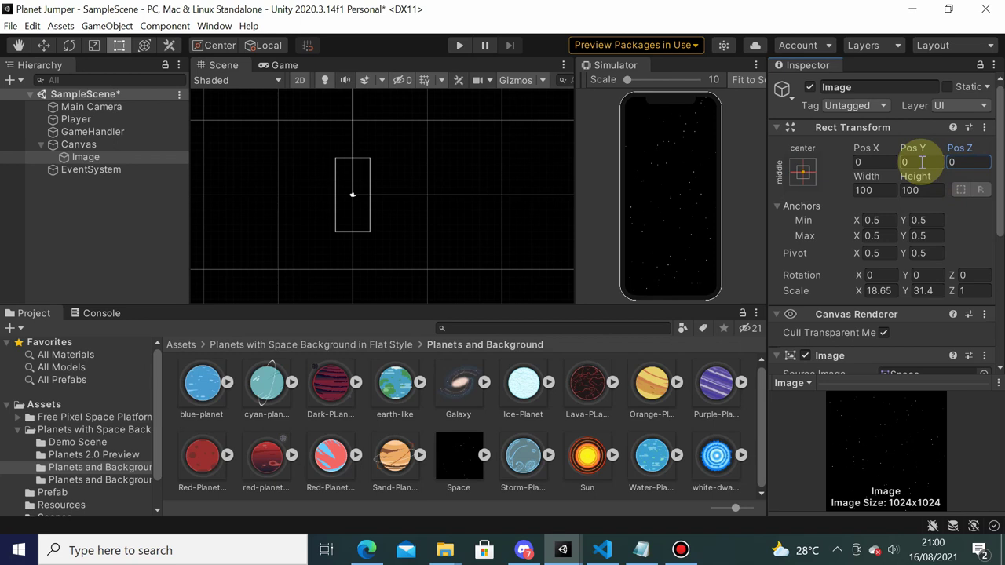
left_click(541, 222)
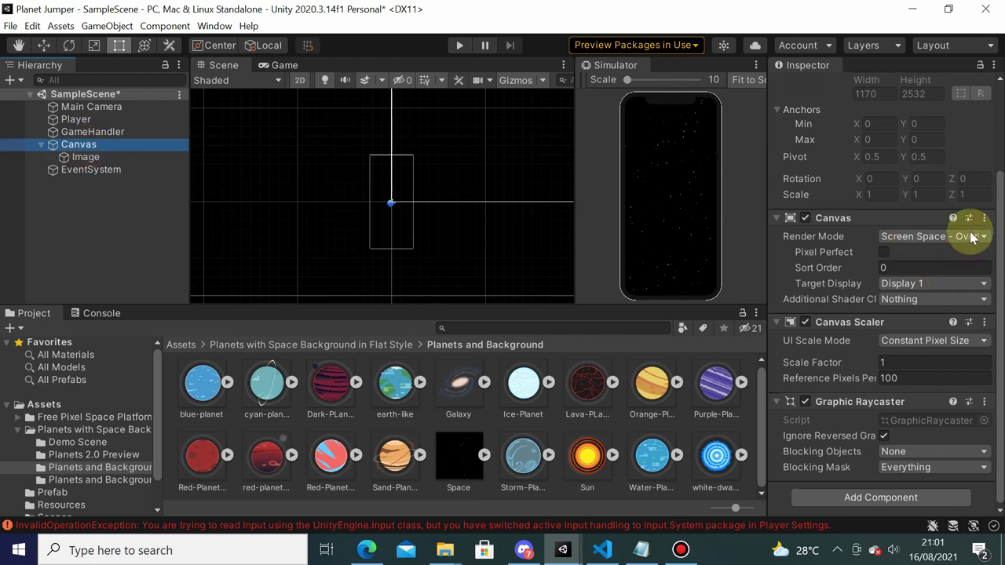
- Set the Canvas Render Mode to Screen Space - Camera with Main Camera as Render Camera
left_click(920, 237)
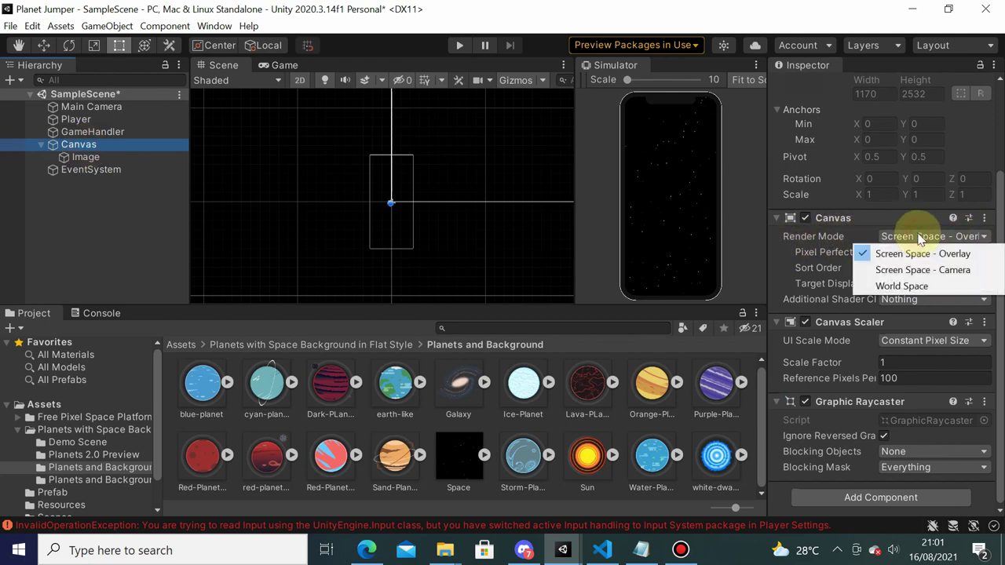
left_click(922, 269)
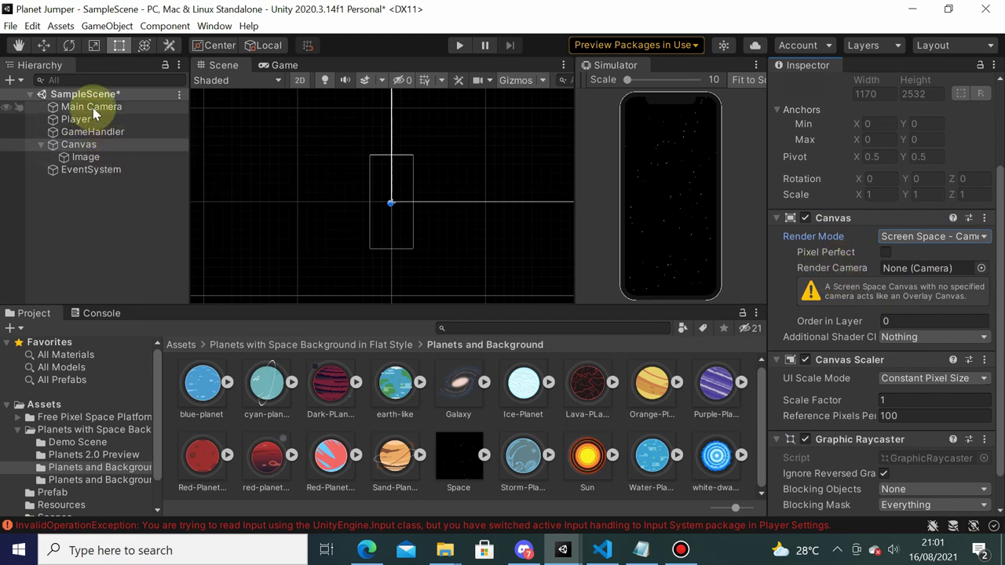
mouse_move(89, 106)
left_mouse_down()
mouse_move(869, 280)
mouse_move(908, 270)
left_mouse_up()
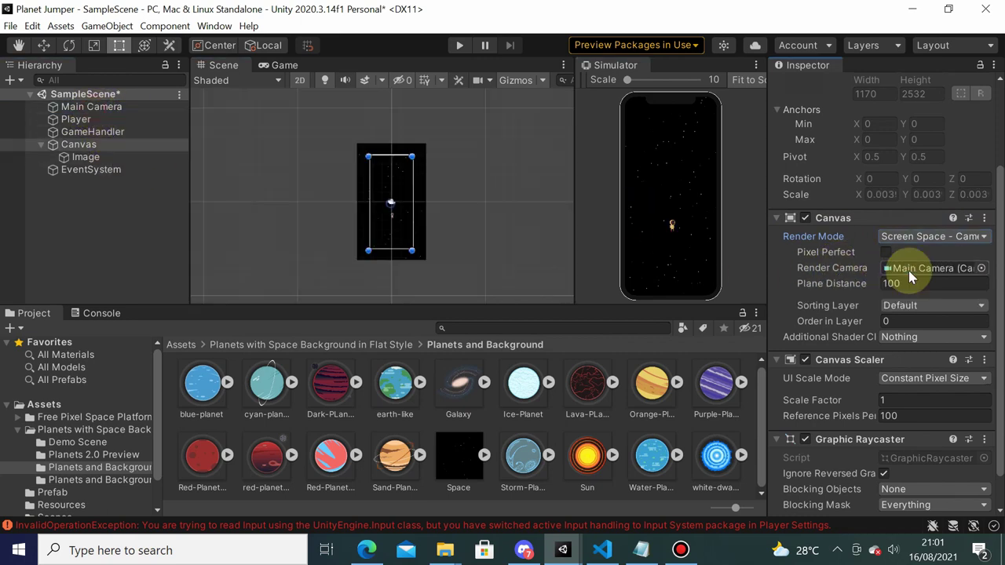
scroll(345, 224, "up", 3)
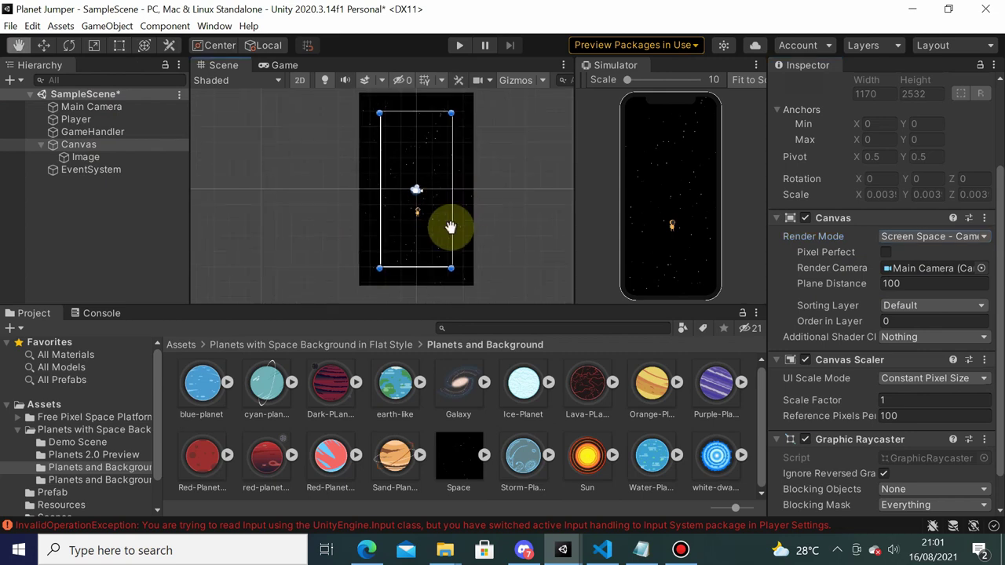
key("t")
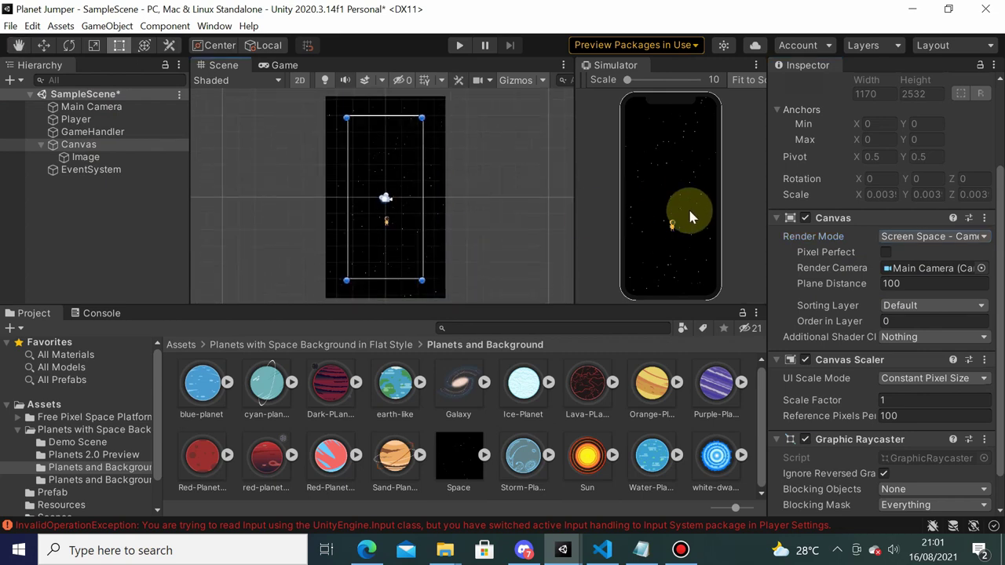
left_click(459, 45)
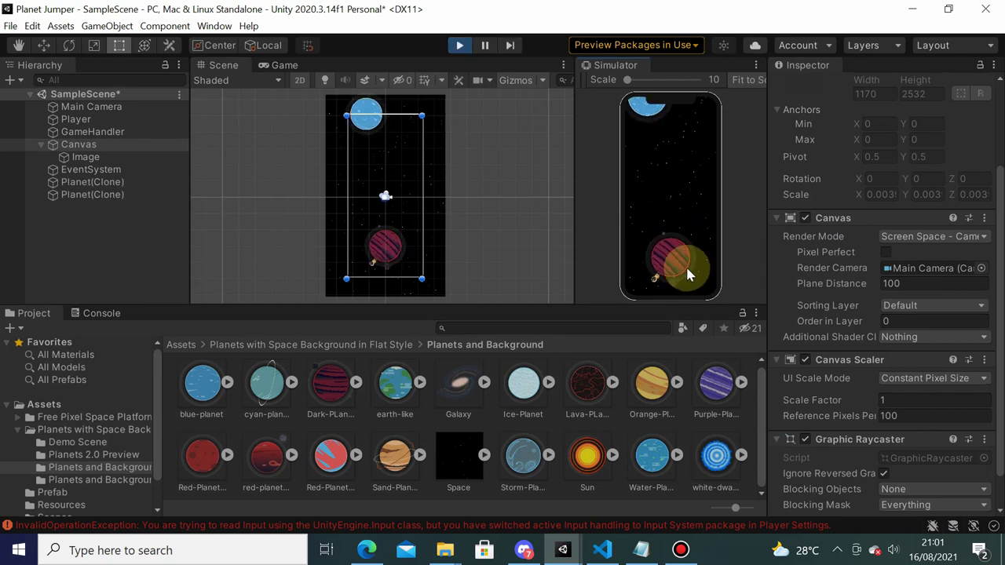
left_click(680, 268)
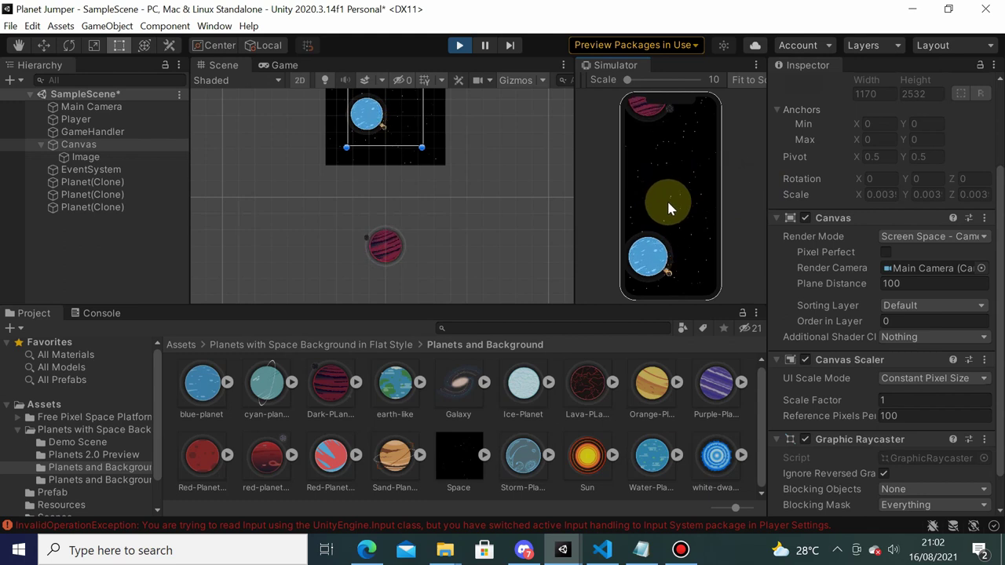
left_click(459, 45)
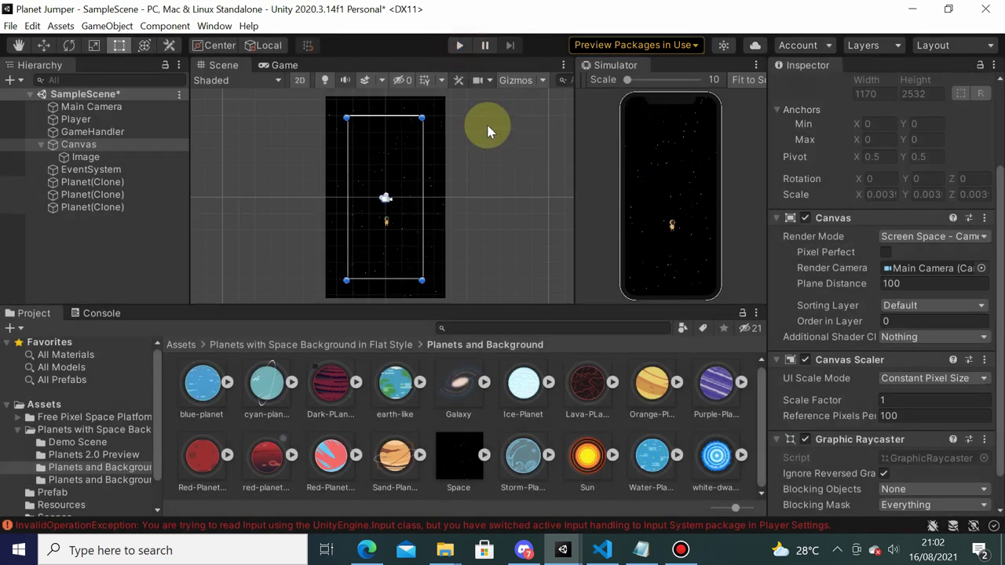
left_click(168, 146)
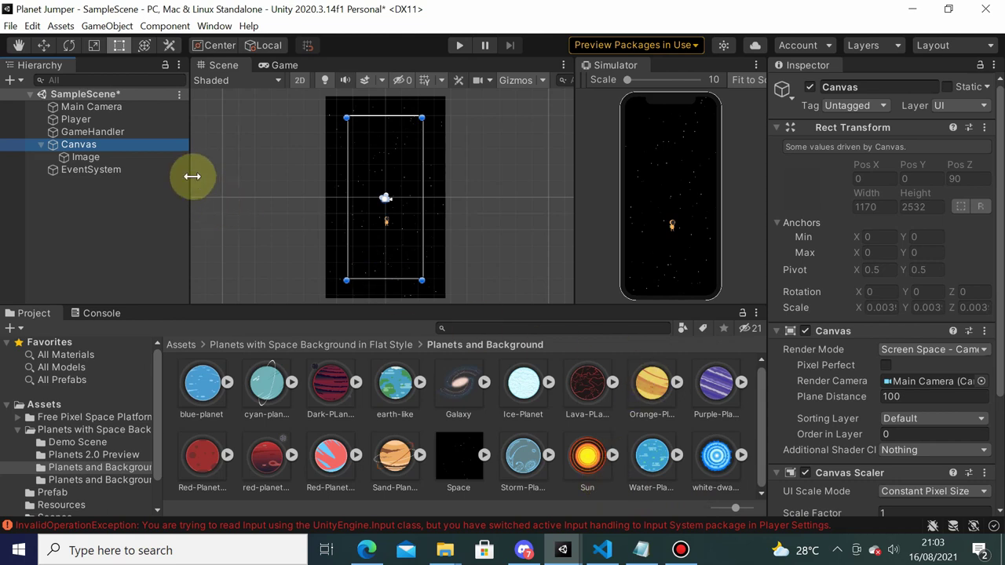
- Select the EventSystem to show its Standalone Input Module warning in the Inspector
left_click(93, 169)
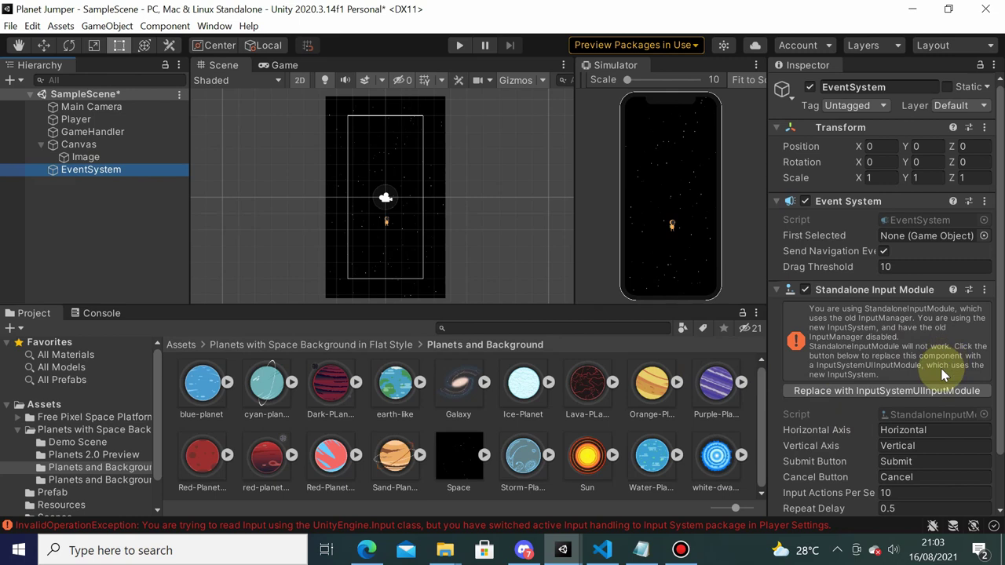
- Replace the Standalone Input Module with InputSystemUIInputModule and enter Play mode
left_click(854, 397)
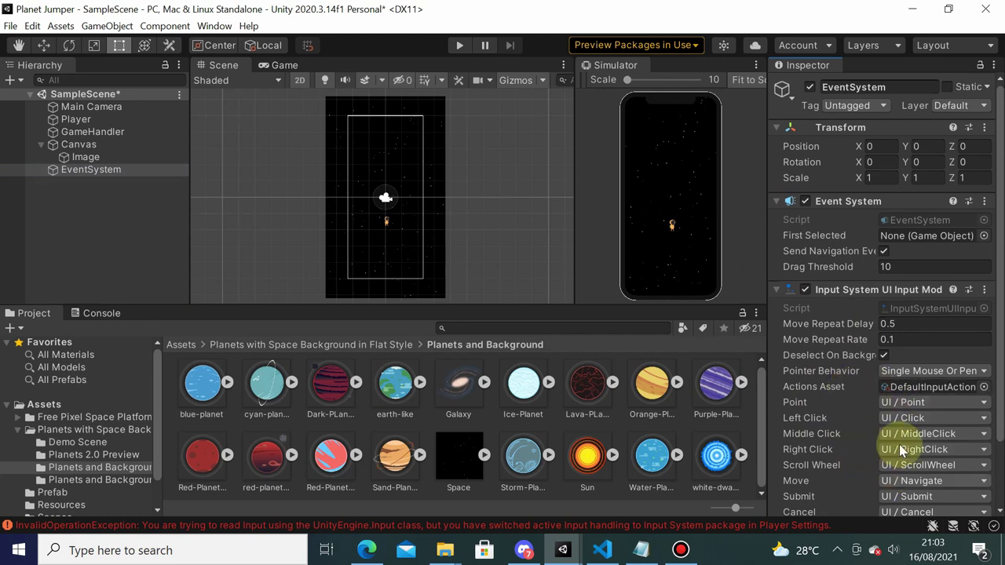
mouse_move(998, 403)
left_mouse_down()
mouse_move(995, 471)
mouse_move(997, 343)
left_mouse_up()
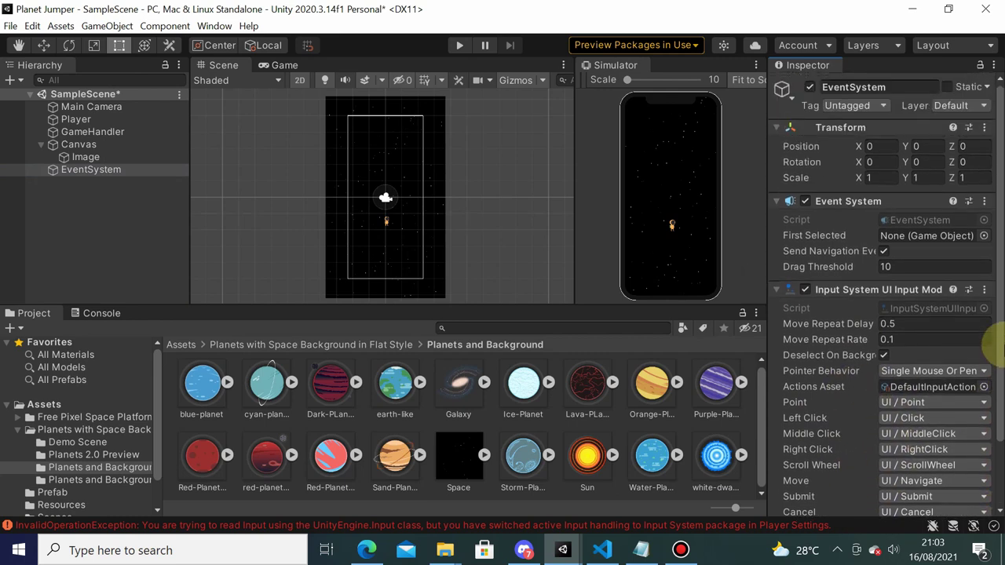
left_click(457, 47)
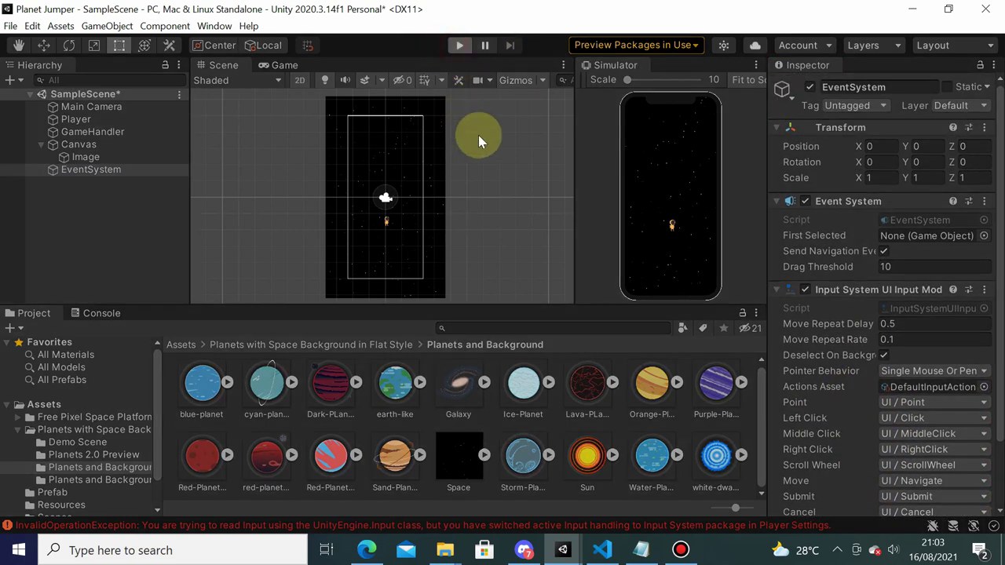